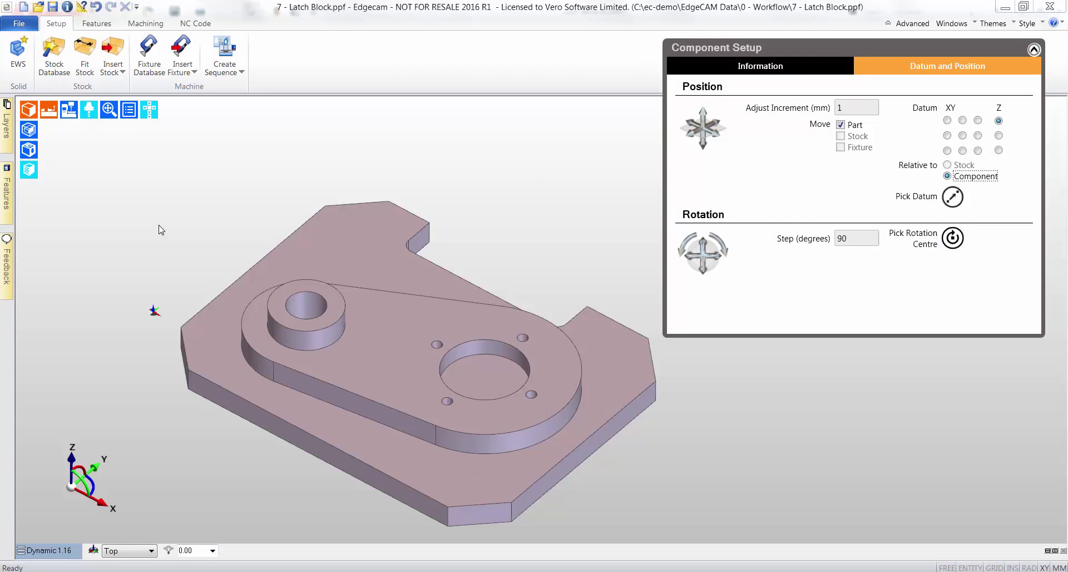
{"action": "left_click", "coordinate": [41, 9]}
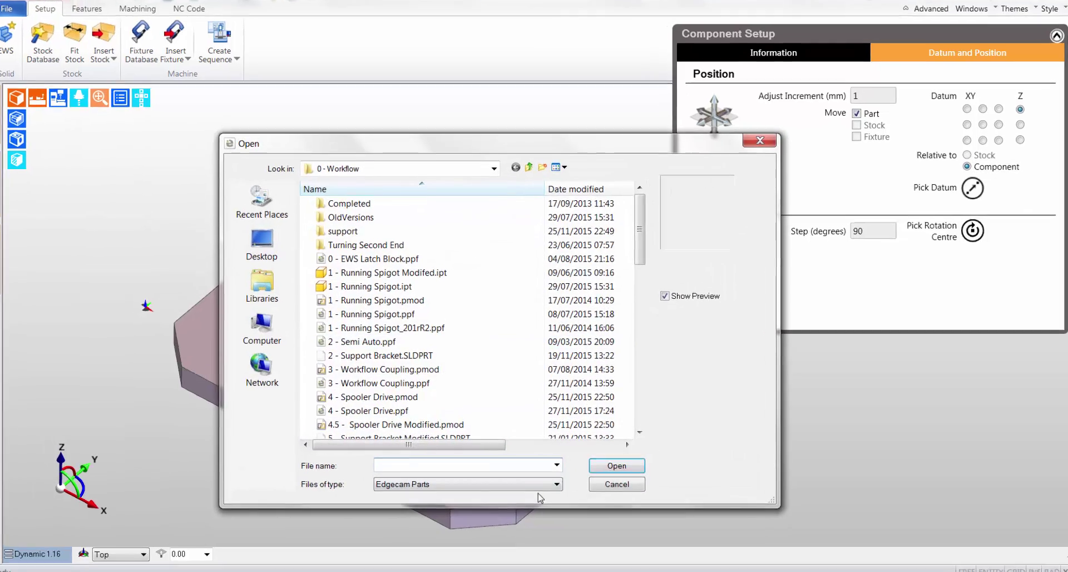
{"action": "left_click", "coordinate": [536, 482]}
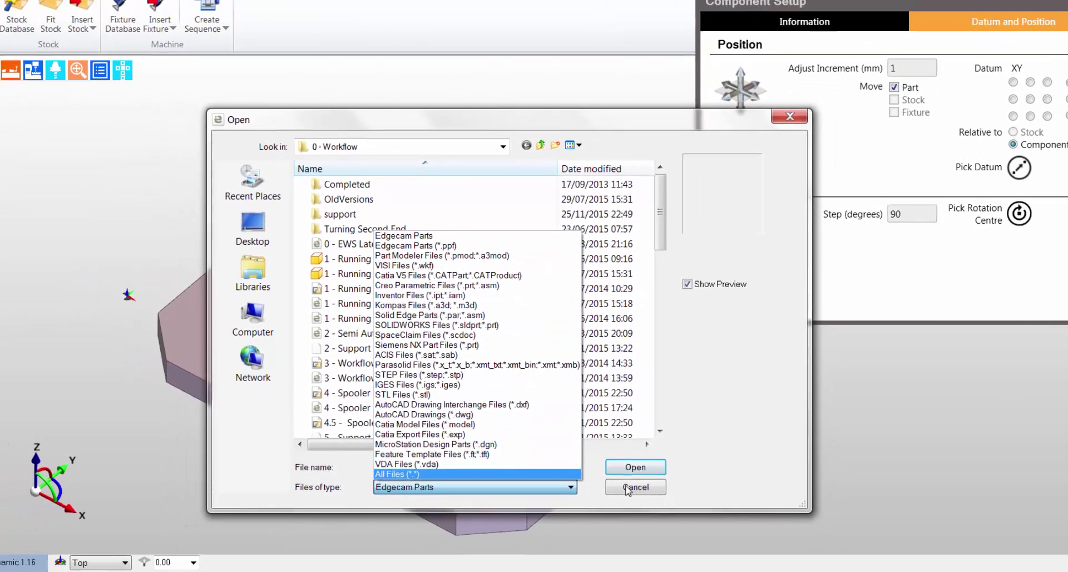
{"action": "left_click", "coordinate": [679, 498]}
{"action": "left_click", "coordinate": [609, 483]}
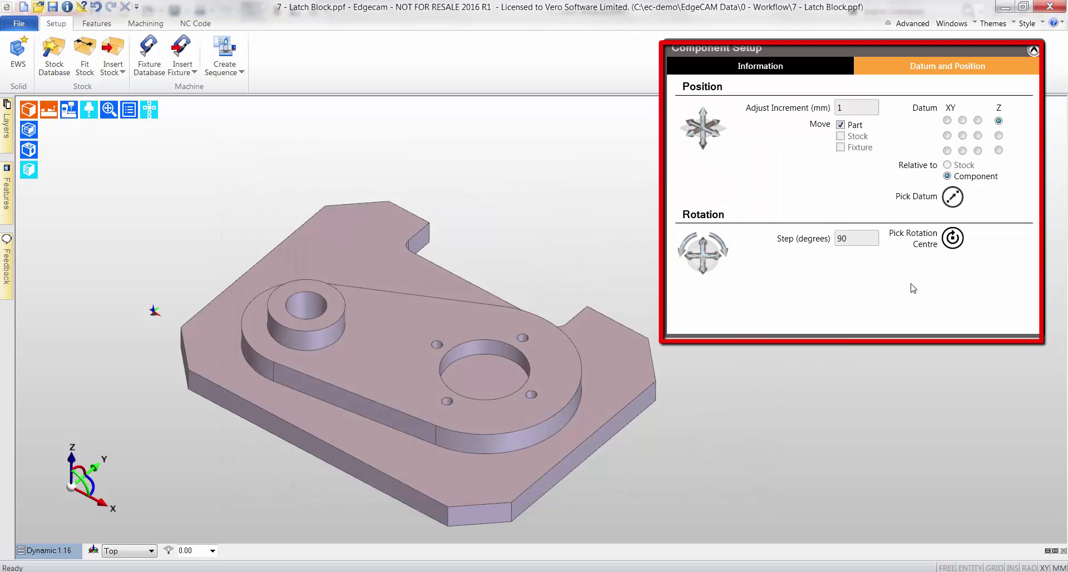
Rotate the component a full turn about the vertical axis and a full turn about a horizontal axis in 90-degree steps
{"action": "left_click", "coordinate": [725, 257]}
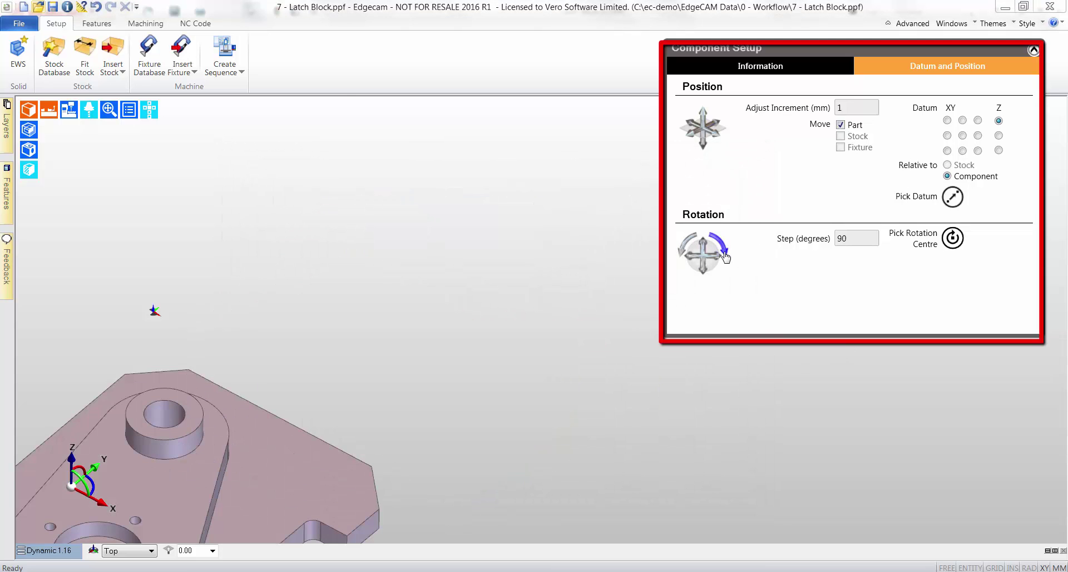
{"action": "left_click", "coordinate": [725, 257]}
{"action": "left_click", "coordinate": [725, 257]}
{"action": "left_click", "coordinate": [725, 257]}
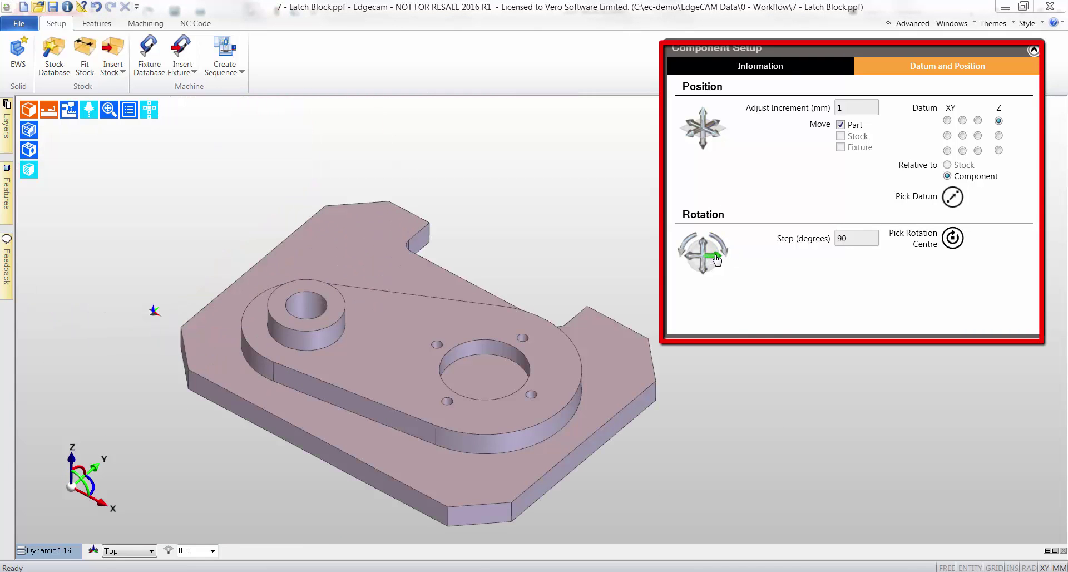
{"action": "left_click", "coordinate": [716, 258]}
{"action": "left_click", "coordinate": [717, 258]}
{"action": "left_click", "coordinate": [716, 258]}
{"action": "left_click", "coordinate": [716, 258]}
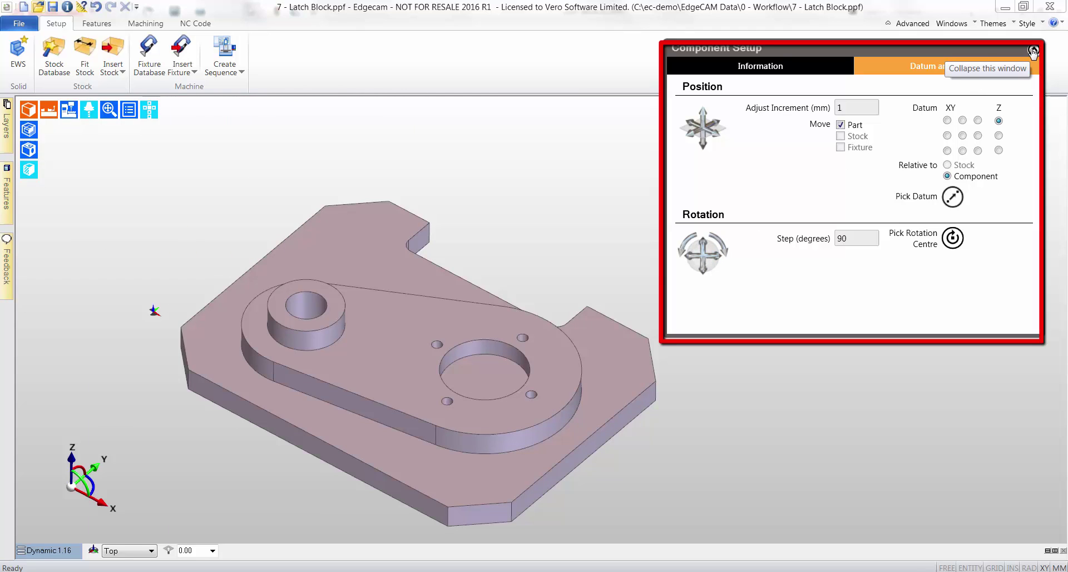
Fit box stock around the component with 5 mm left, right, front and back offsets and a 12 mm bottom offset
{"action": "left_click", "coordinate": [85, 53]}
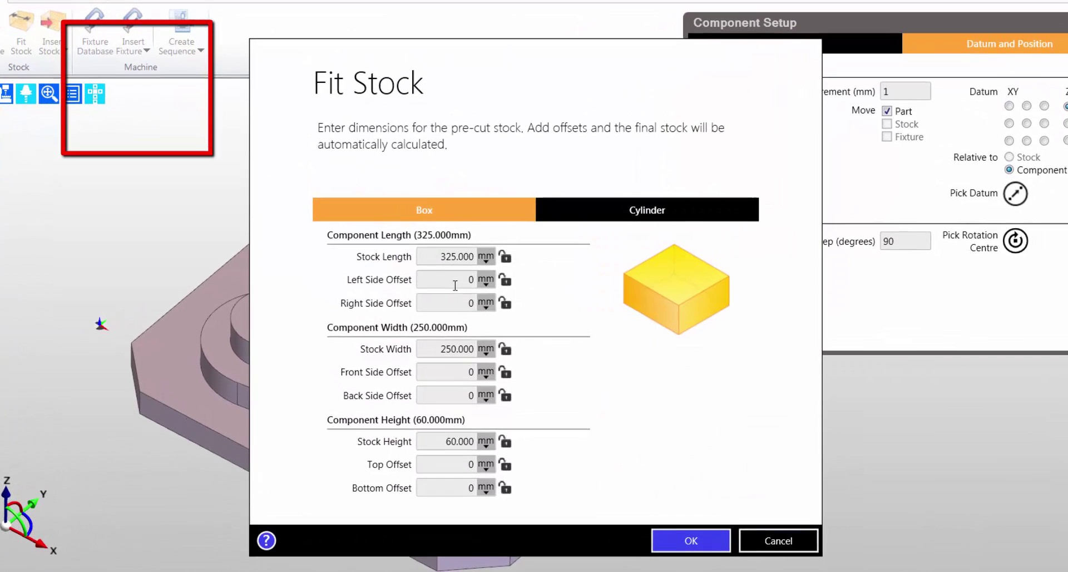
{"action": "left_click", "coordinate": [453, 303]}
{"action": "type", "text": "5"}
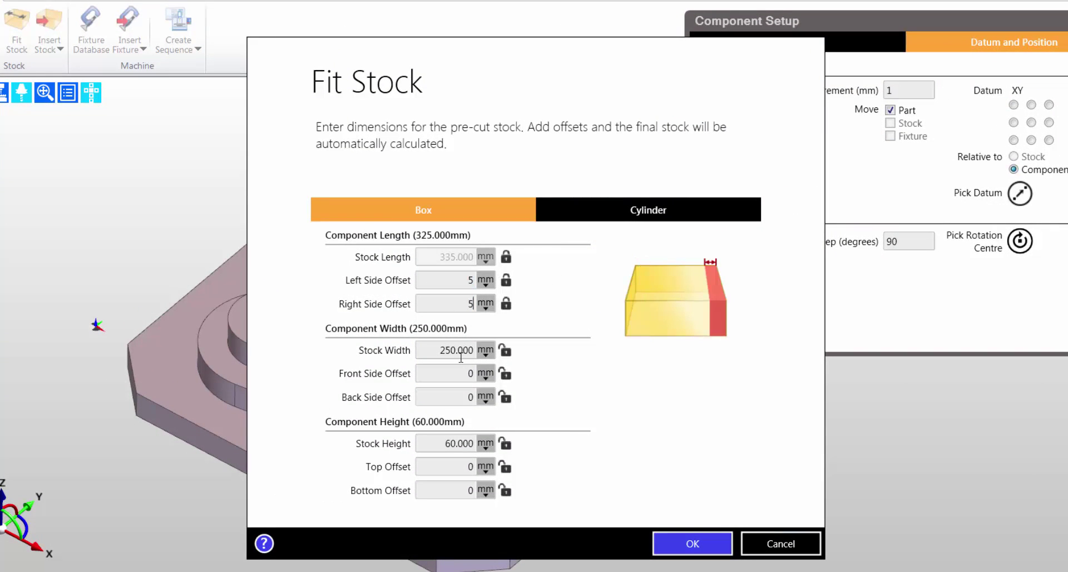
{"action": "left_click", "coordinate": [461, 372]}
{"action": "left_click", "coordinate": [463, 400]}
{"action": "type", "text": "5"}
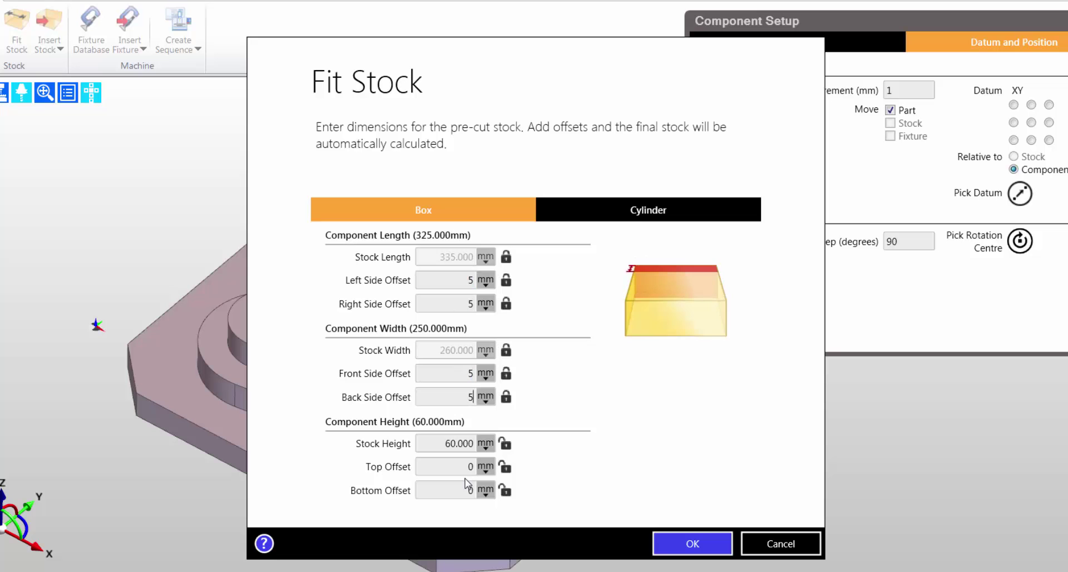
{"action": "left_click", "coordinate": [463, 487]}
{"action": "type", "text": "12"}
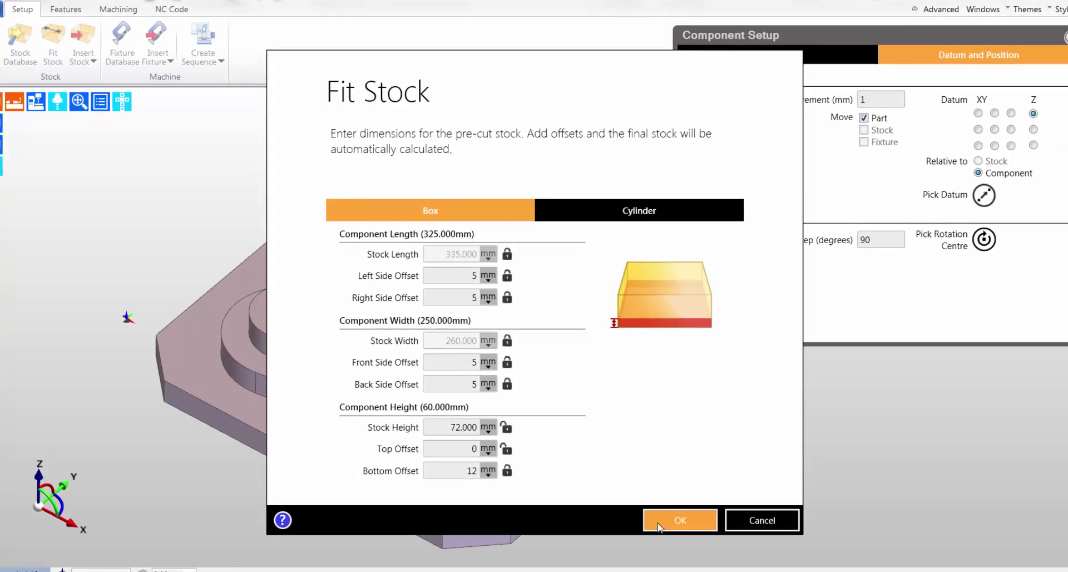
{"action": "left_click", "coordinate": [692, 543]}
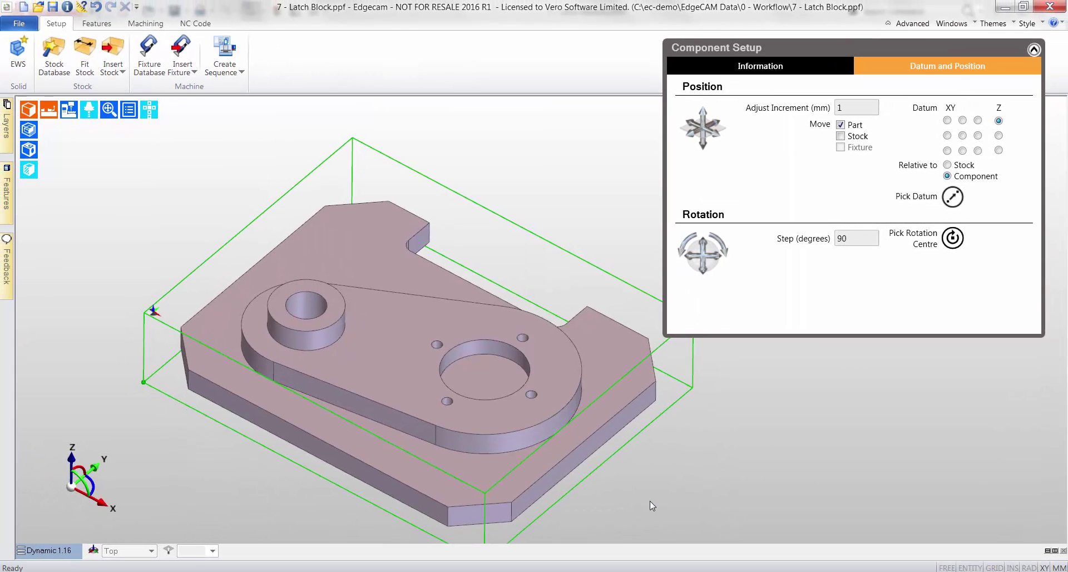
Set the datum relative to the stock and collapse the Component Setup window
{"action": "left_click", "coordinate": [958, 167]}
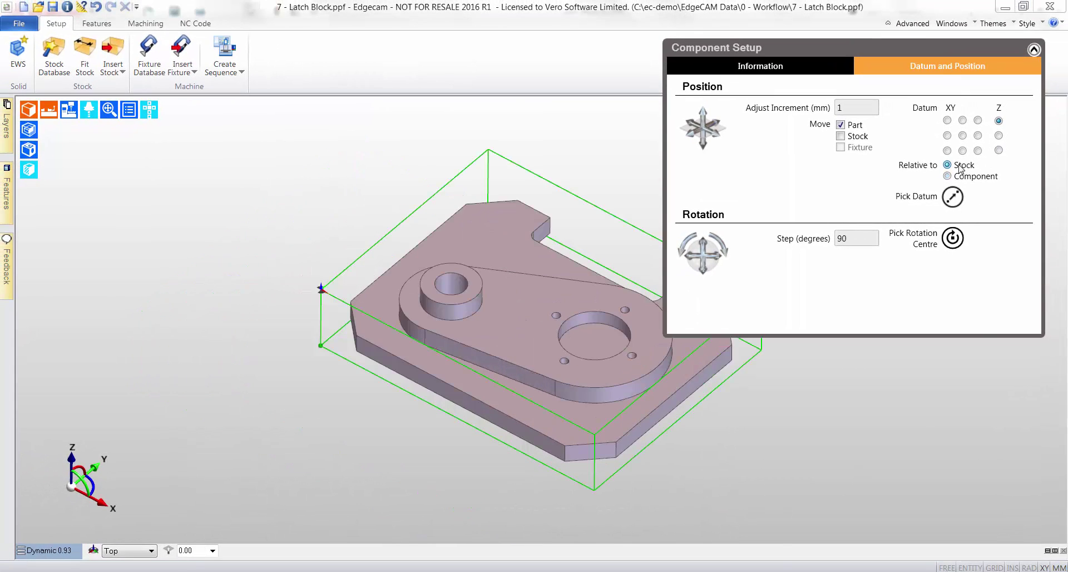
{"action": "left_click", "coordinate": [1033, 49]}
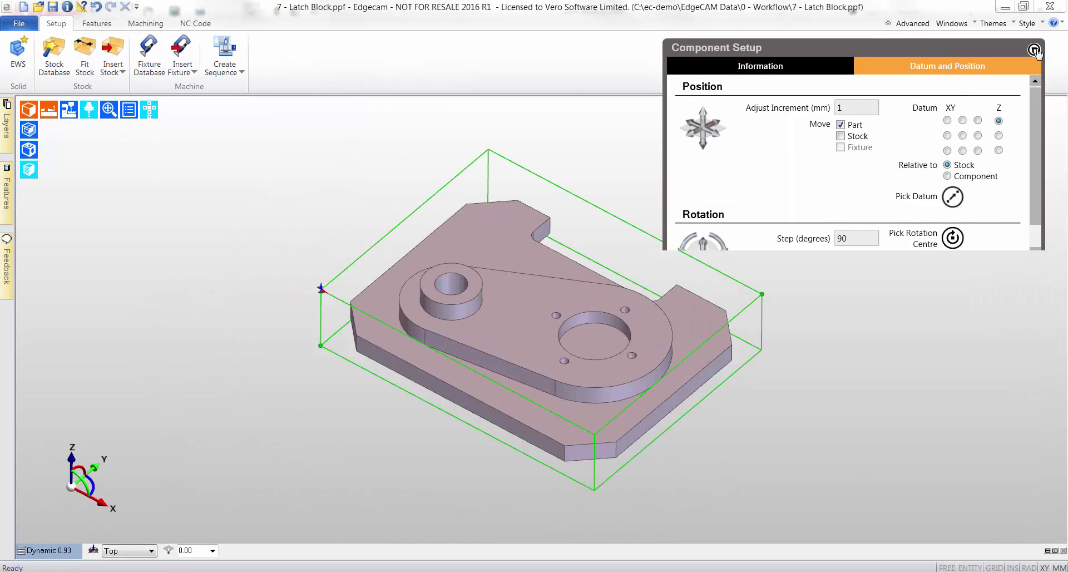
Open the fixture database and preview the Gerardi Vice on the stock
{"action": "left_click", "coordinate": [147, 62]}
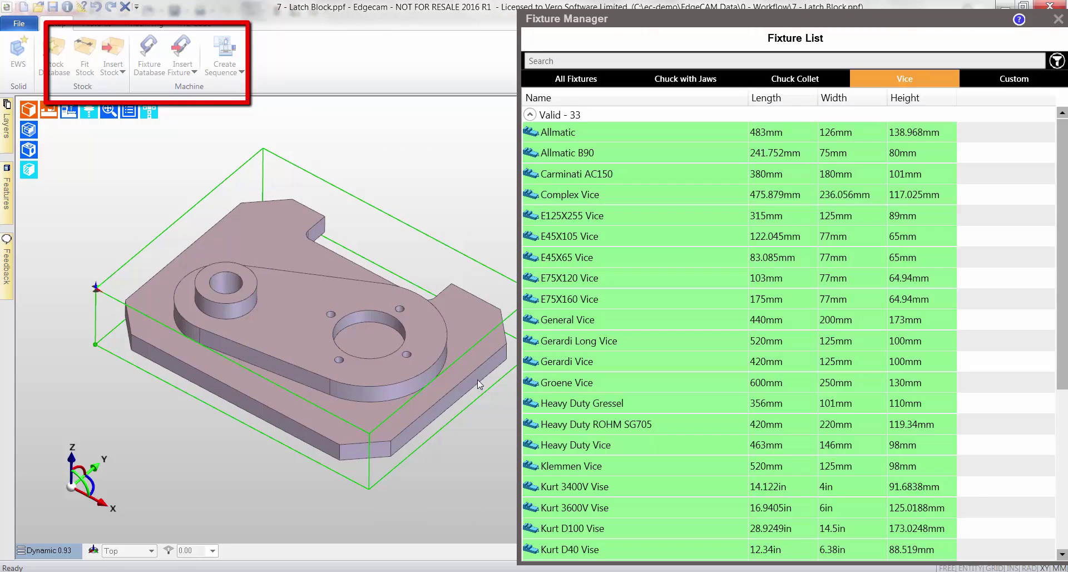
{"action": "left_click", "coordinate": [565, 363]}
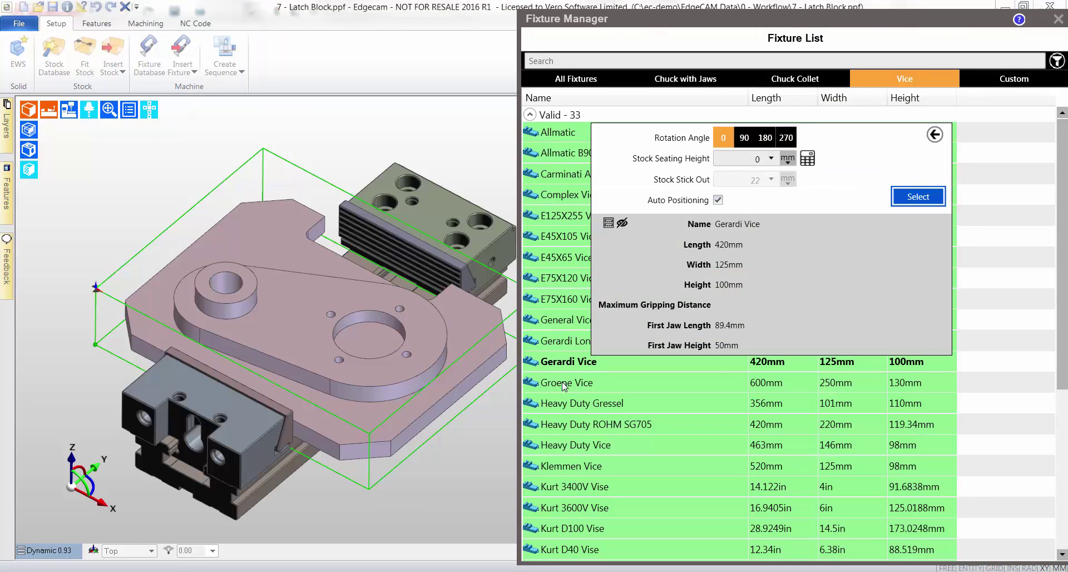
Try the Groene Vice at rotation angles of 90 and 0 degrees
{"action": "left_click", "coordinate": [565, 383]}
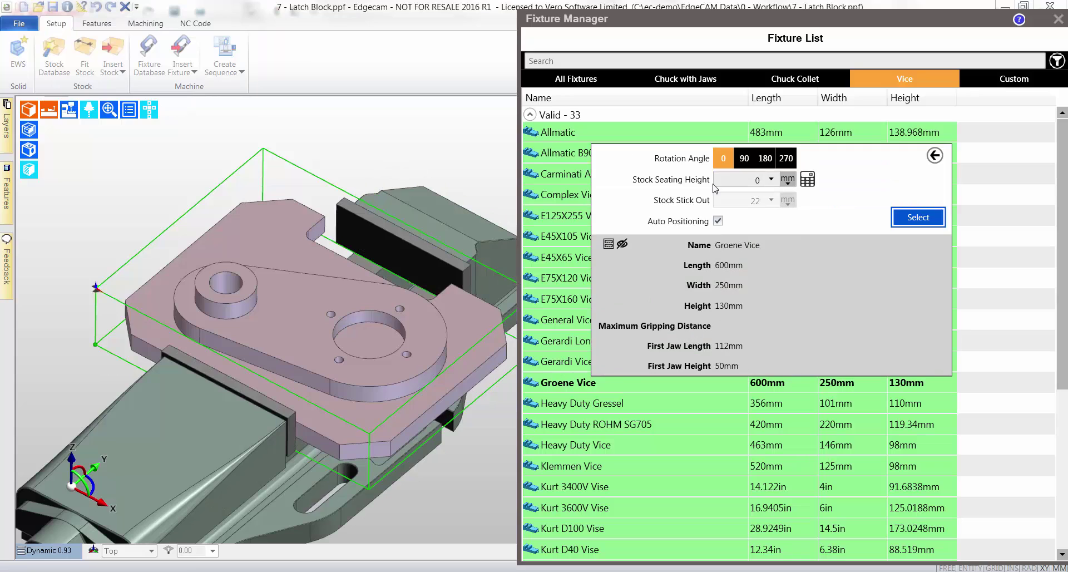
{"action": "left_click", "coordinate": [744, 162]}
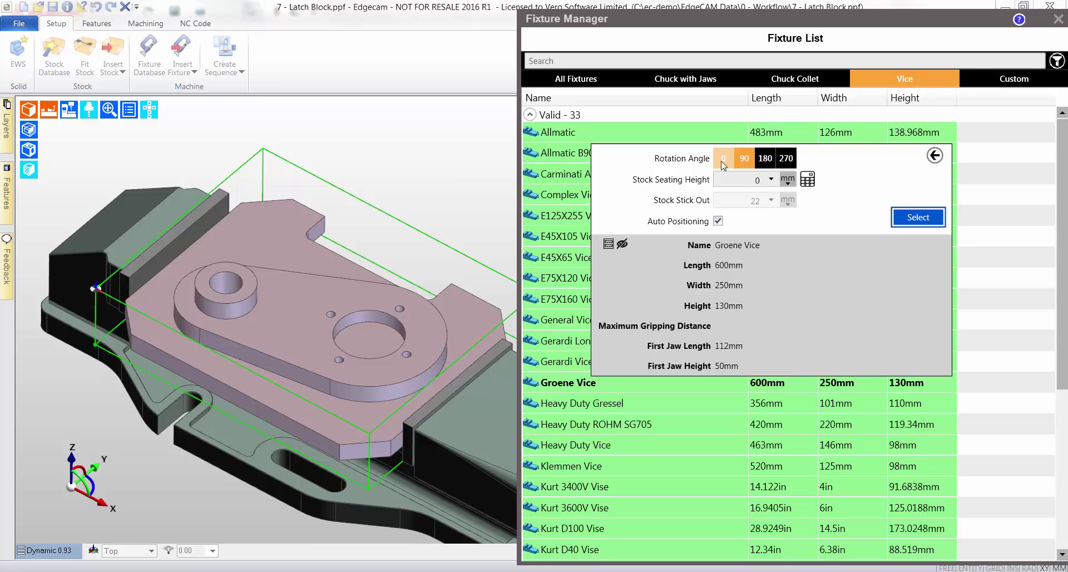
{"action": "left_click", "coordinate": [723, 160]}
Insert the Gerardi Vice as the fixture with a stock stick out of 64 mm
{"action": "left_click", "coordinate": [574, 363]}
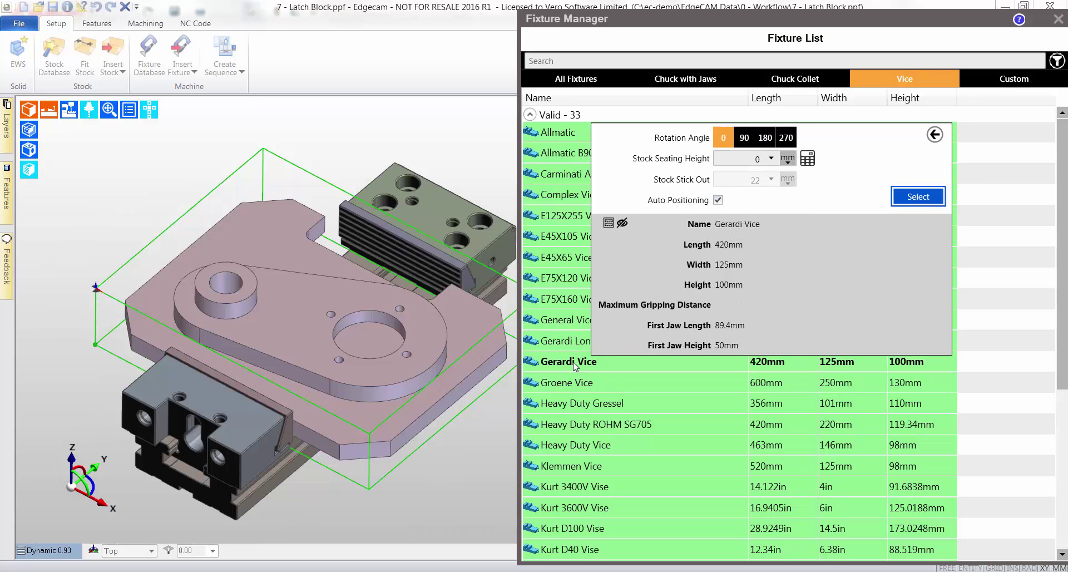
{"action": "left_click", "coordinate": [744, 180]}
{"action": "type", "text": "6"}
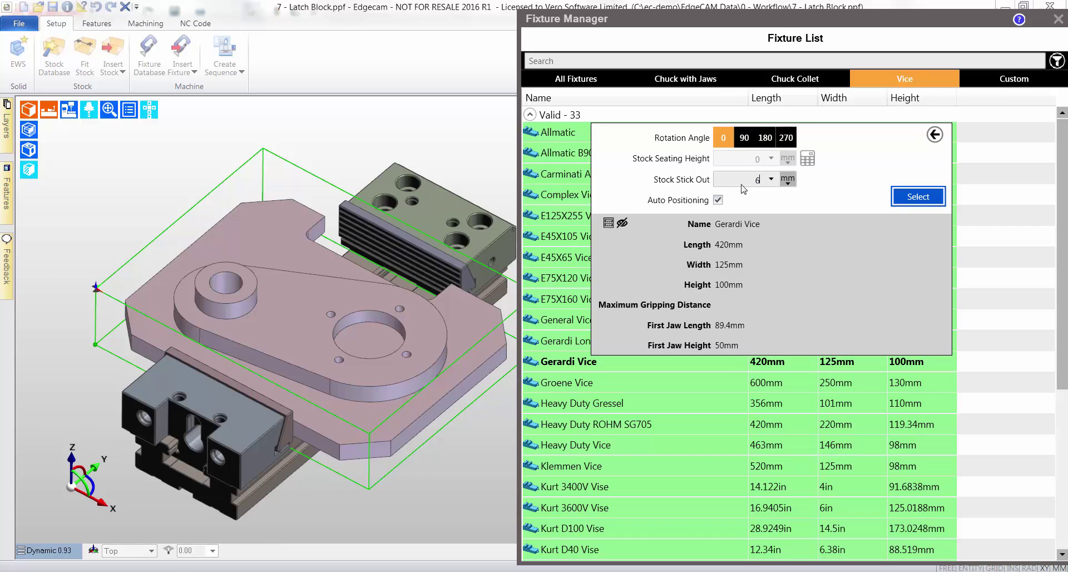
{"action": "type", "text": "4"}
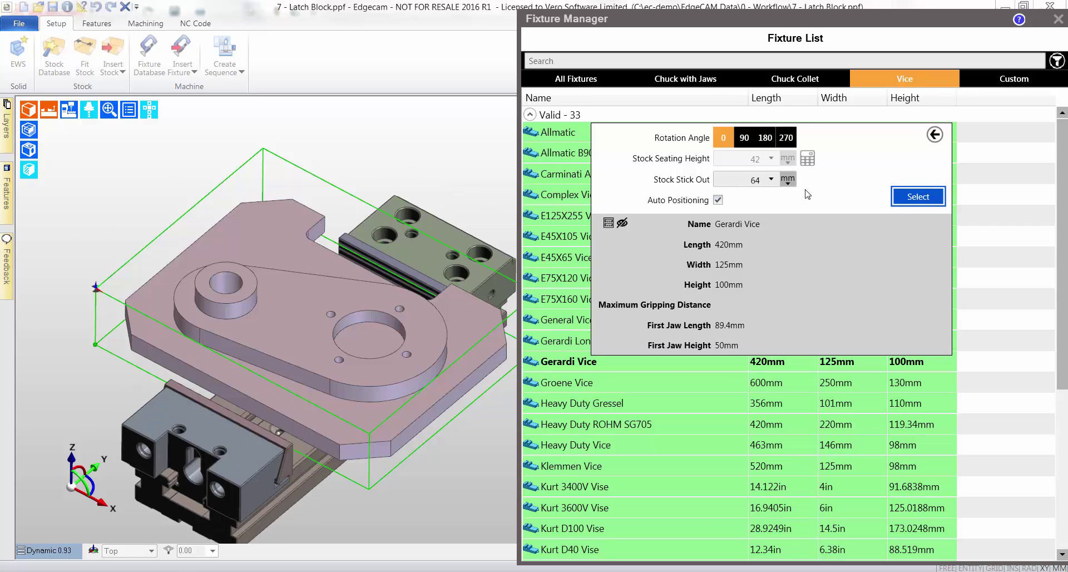
{"action": "left_click", "coordinate": [914, 202]}
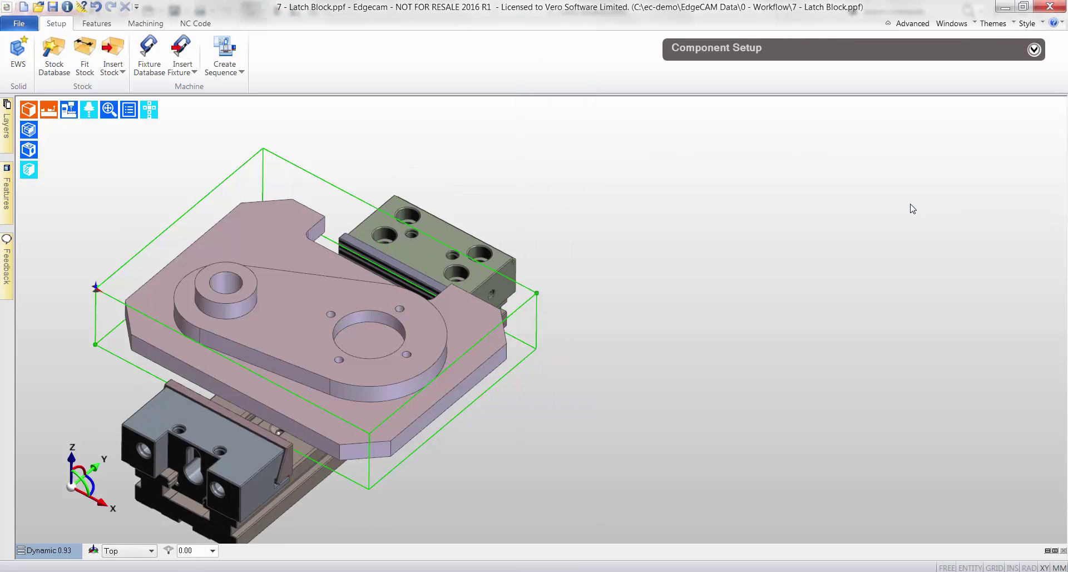
Start a new milling sequence using the HAAS VF-3 4axis.mcp machine and the 7a - Latch Block toolkit
{"action": "left_click", "coordinate": [240, 74]}
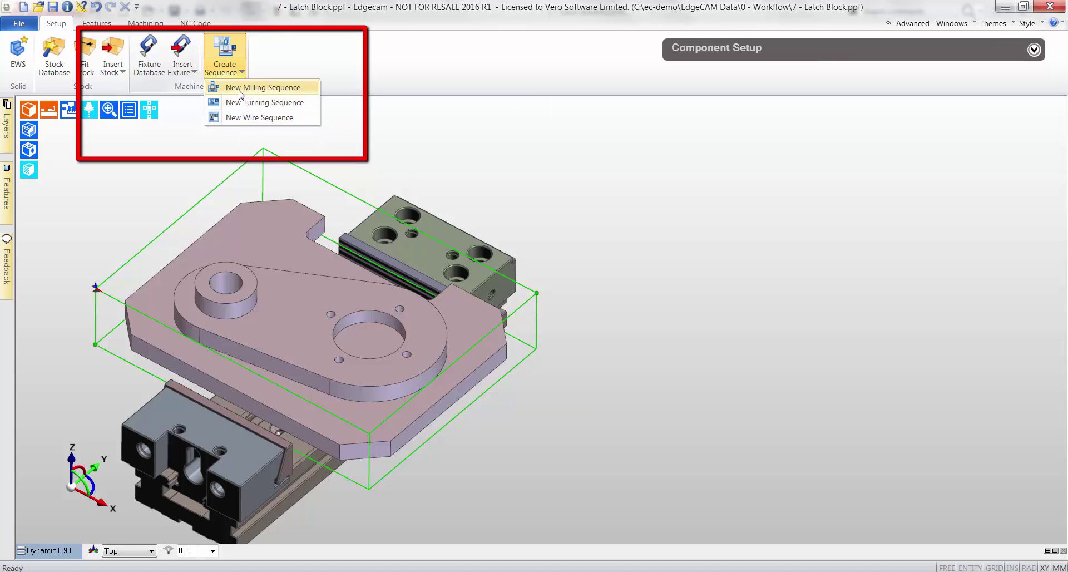
{"action": "left_click", "coordinate": [240, 89]}
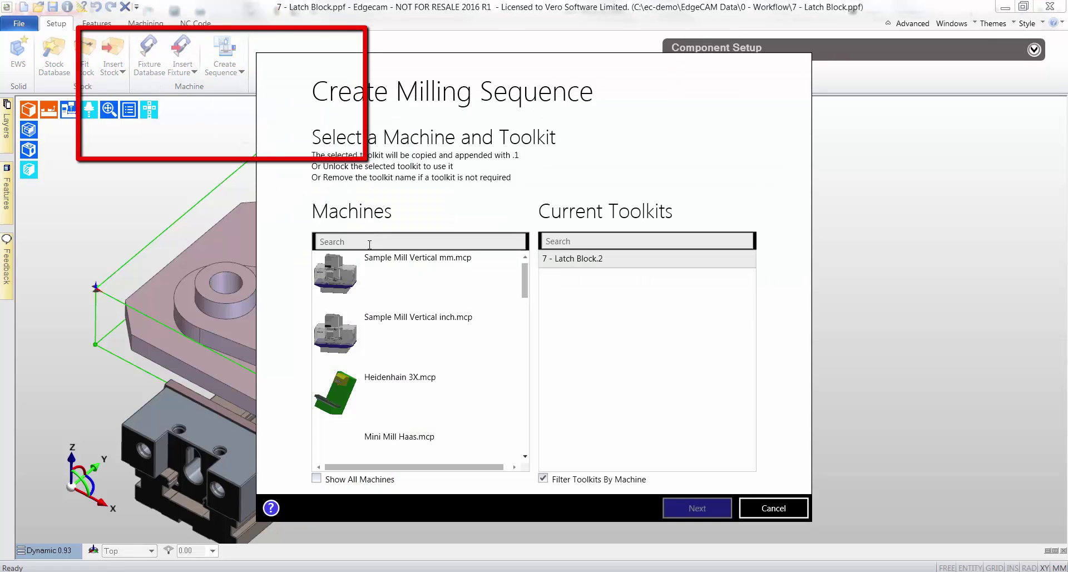
{"action": "type", "text": "haa"}
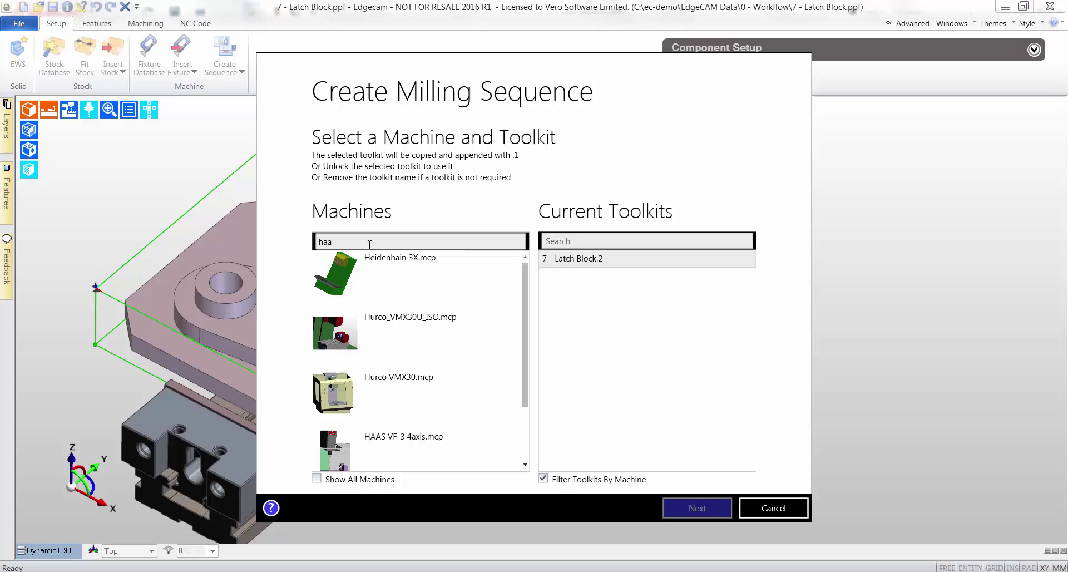
{"action": "left_click", "coordinate": [408, 267]}
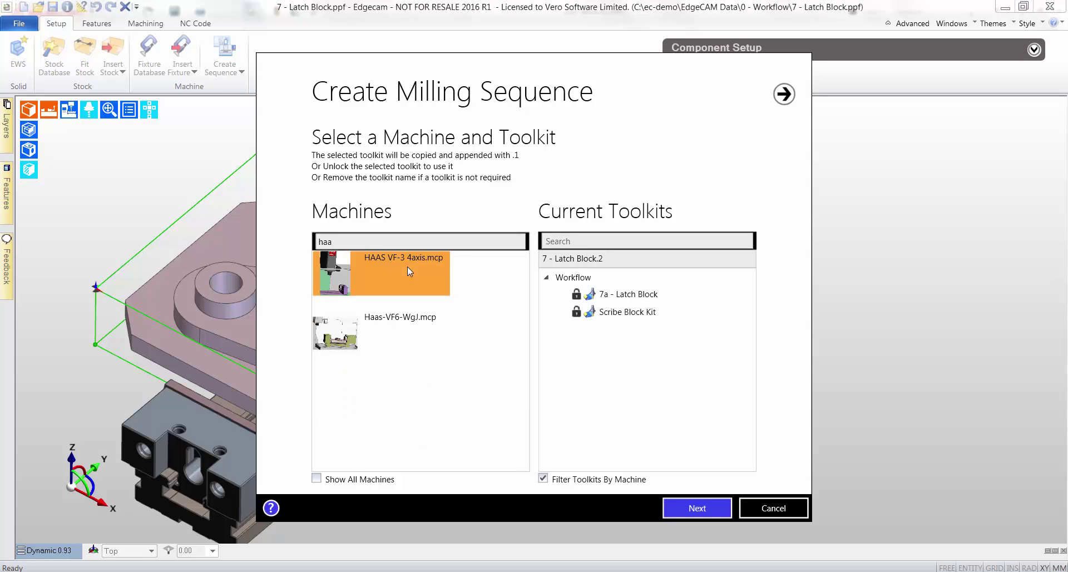
{"action": "left_click", "coordinate": [591, 299]}
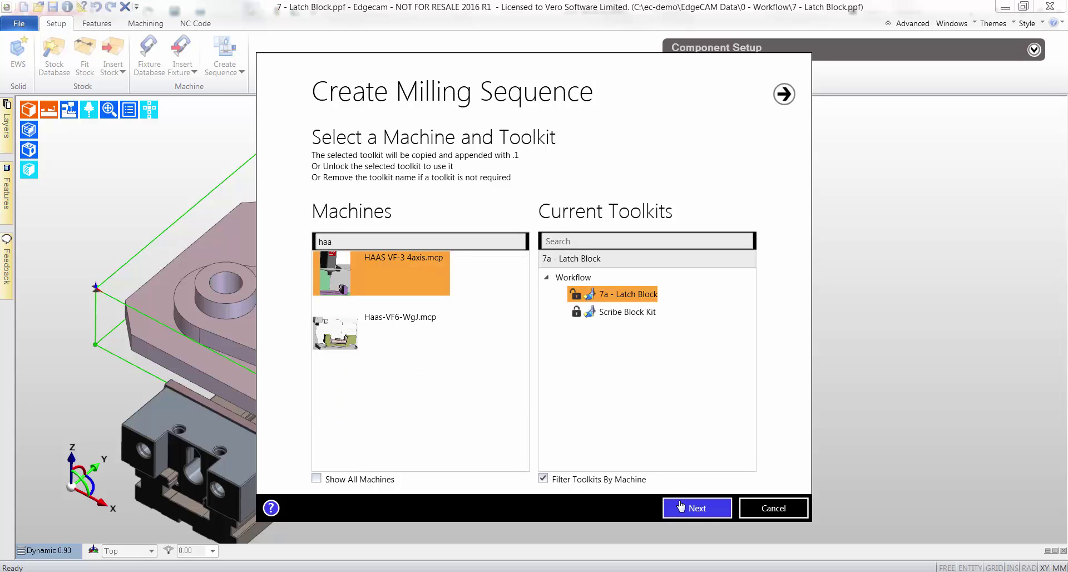
{"action": "left_click", "coordinate": [682, 507]}
Set the machine location to Mill Component Location and finish creating the milling sequence
{"action": "left_click", "coordinate": [528, 310]}
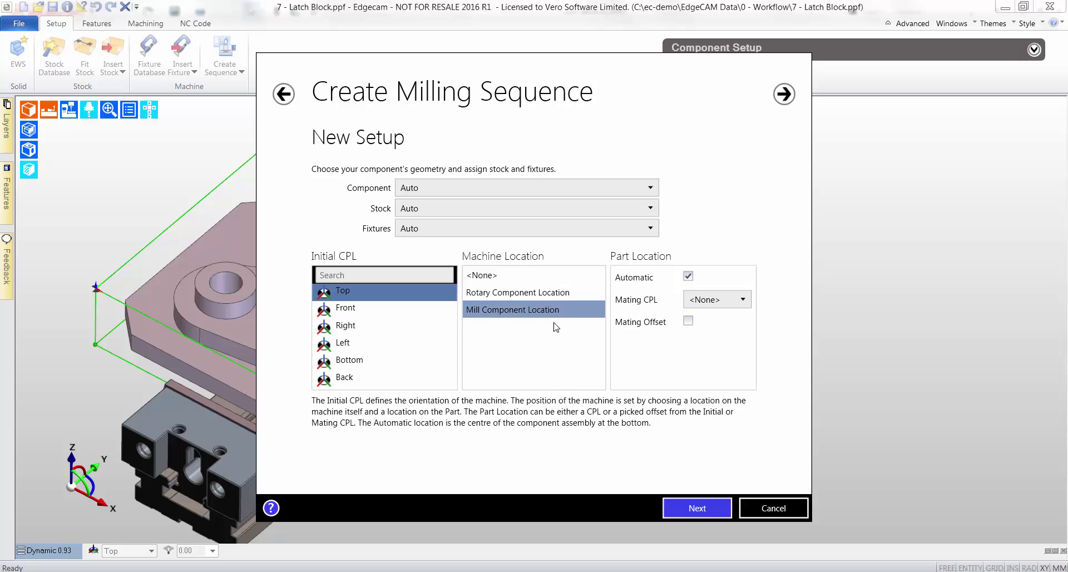
{"action": "left_click", "coordinate": [689, 510]}
{"action": "left_click", "coordinate": [689, 509]}
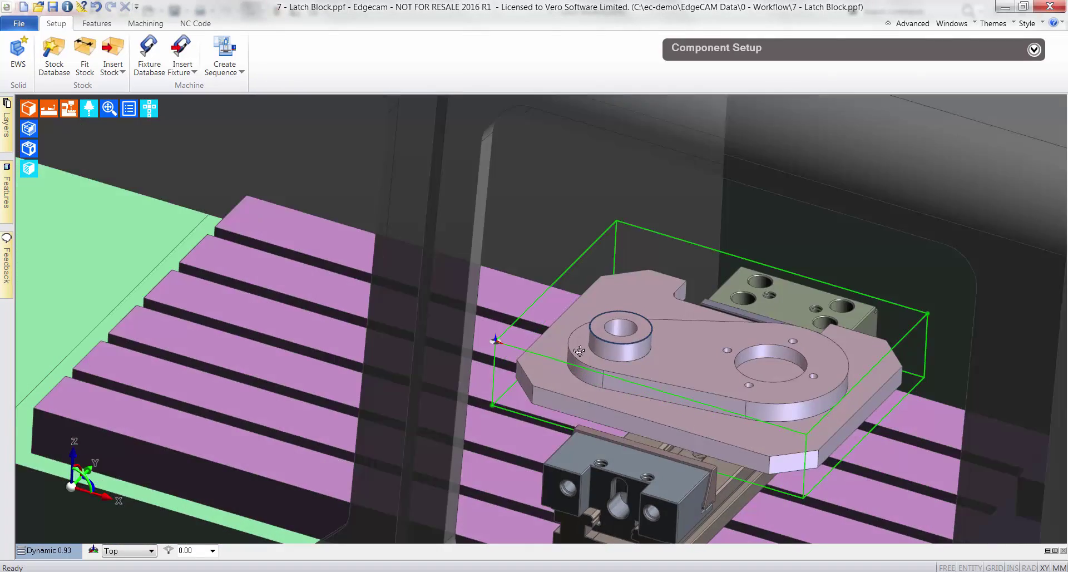
Hide the machine graphics, keeping the part, stock and vice displayed
{"action": "middle_click_drag", "start_coordinate": [578, 350], "coordinate": [771, 342]}
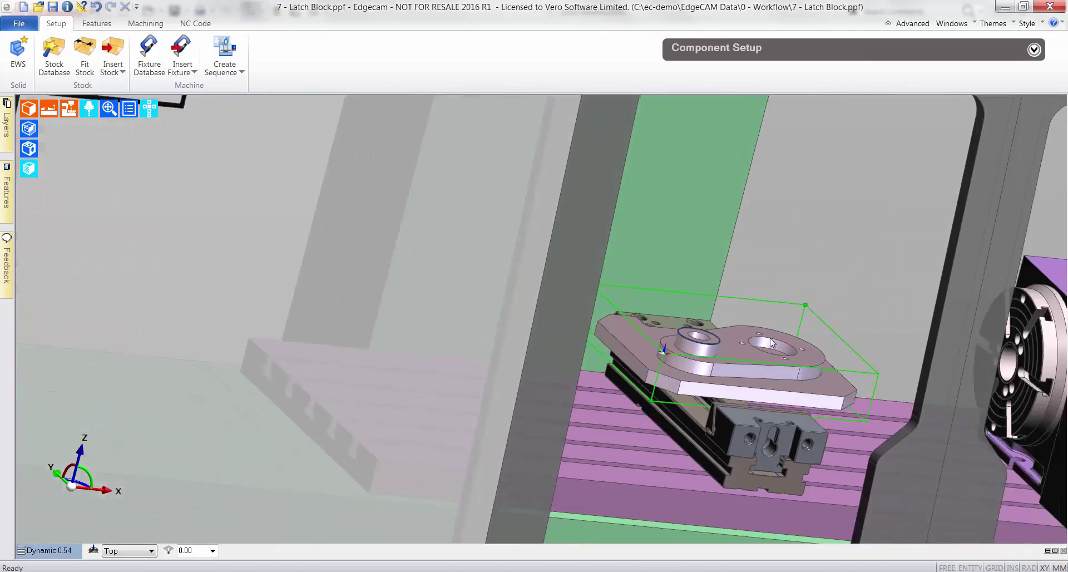
{"action": "scroll", "coordinate": [771, 342], "scroll_direction": "down", "scroll_amount": 5}
{"action": "scroll", "coordinate": [770, 338], "scroll_direction": "up", "scroll_amount": 12}
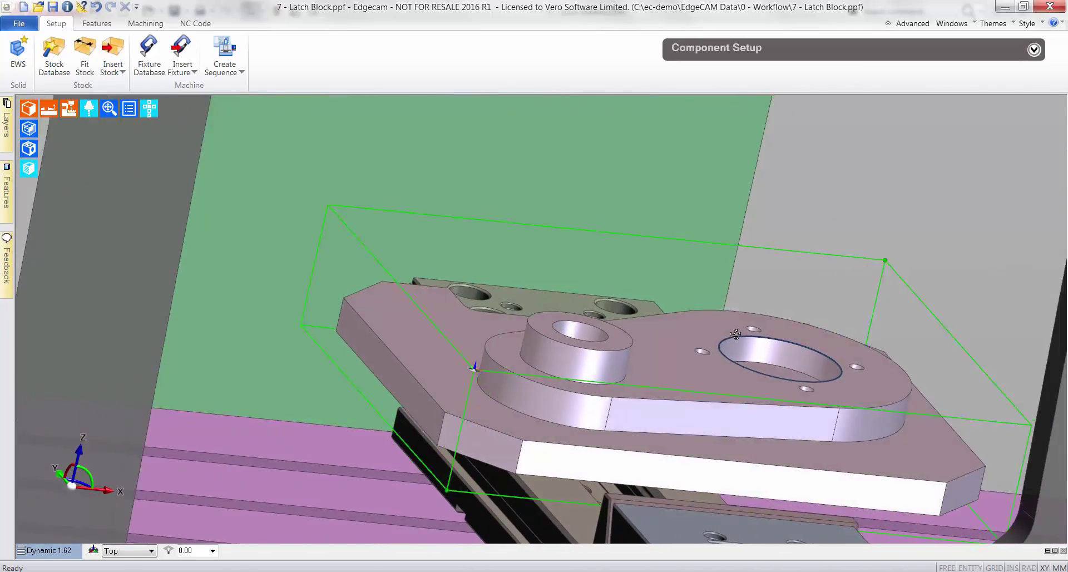
{"action": "middle_click_drag", "start_coordinate": [735, 334], "coordinate": [742, 343]}
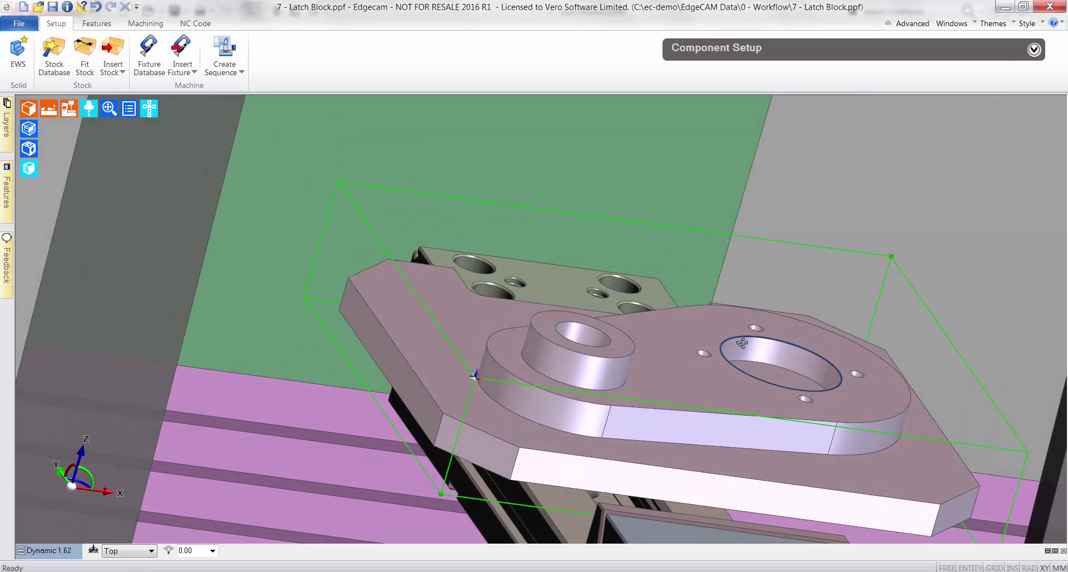
{"action": "left_click", "coordinate": [69, 112]}
Find the latch block's mill features with 2D pockets, 2D bosses, open pockets, open mill and vertical holes enabled
{"action": "left_click", "coordinate": [97, 23]}
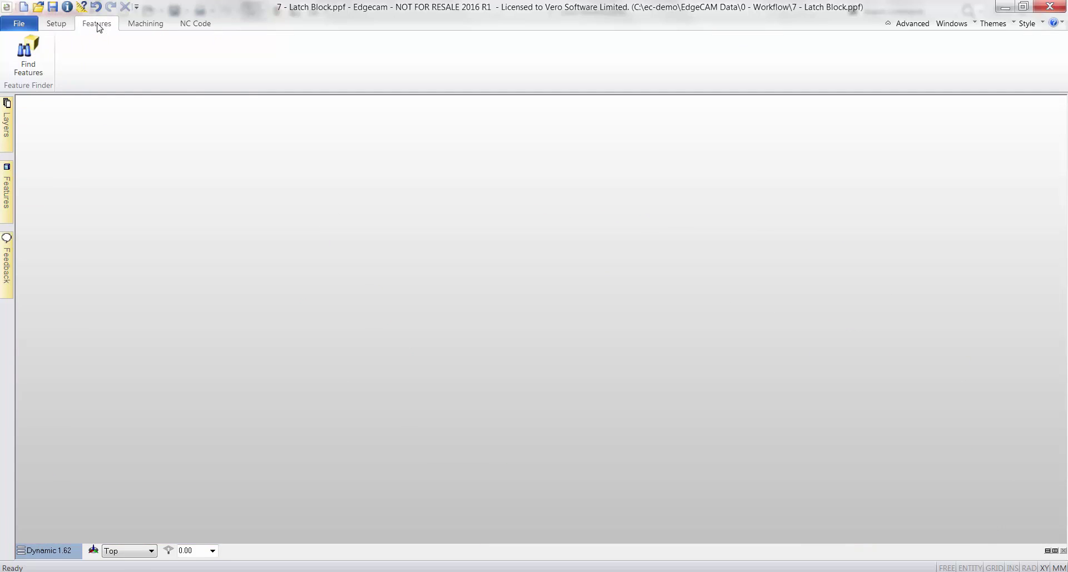
{"action": "left_click", "coordinate": [31, 54]}
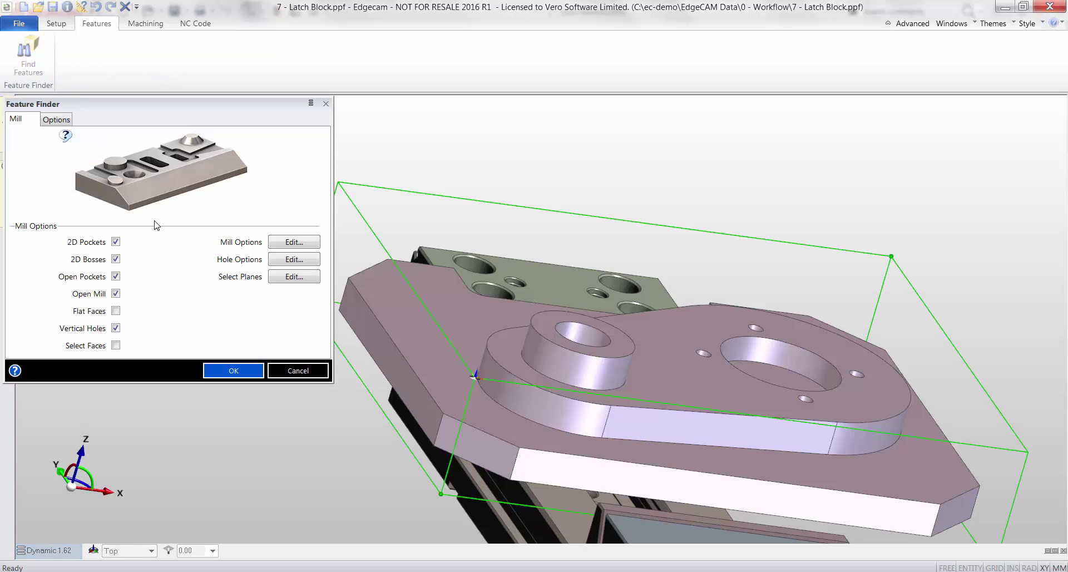
{"action": "left_click", "coordinate": [117, 242]}
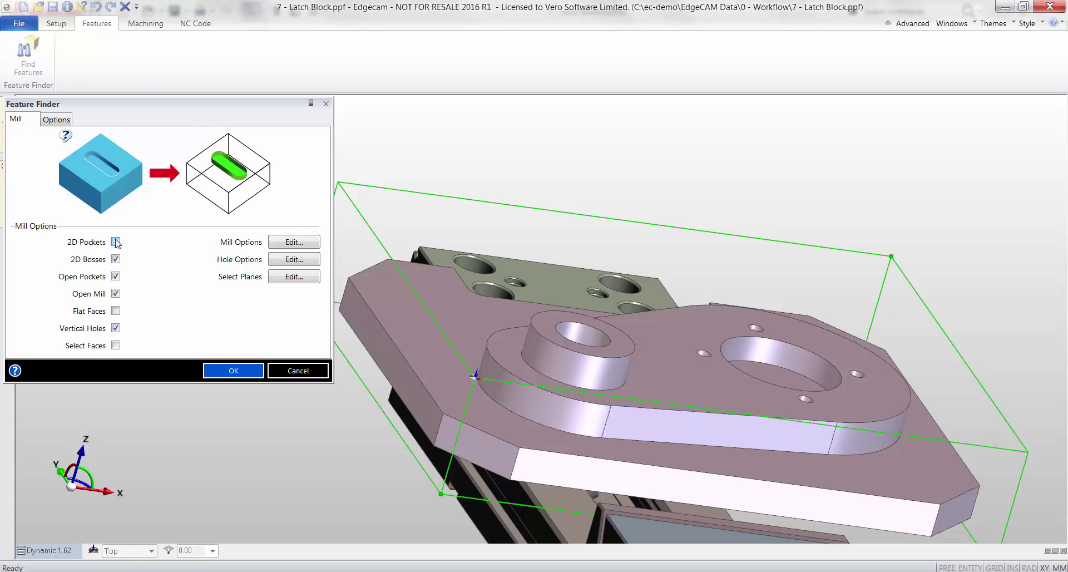
{"action": "left_click", "coordinate": [116, 259]}
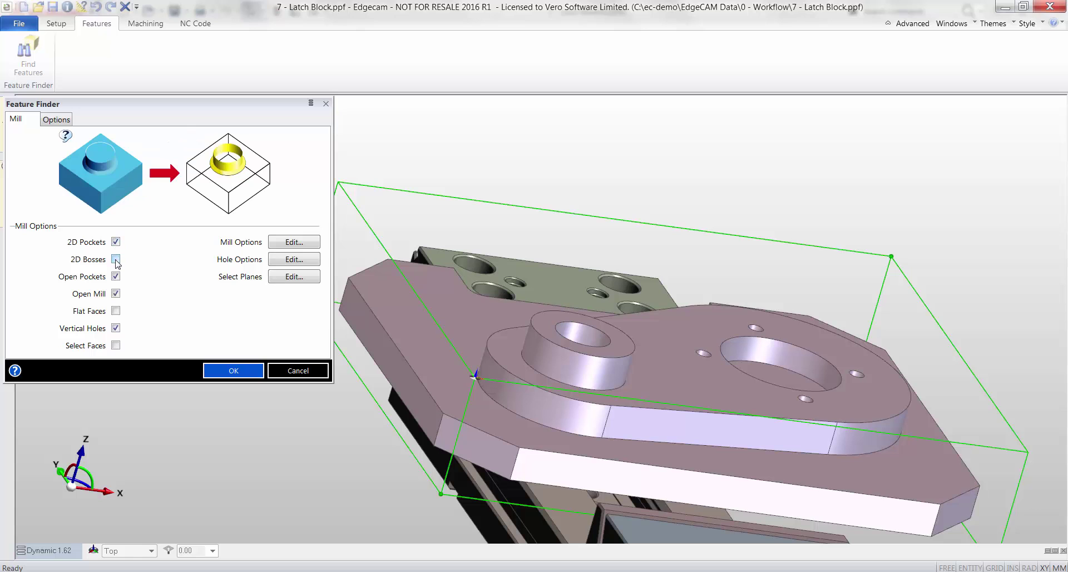
{"action": "left_click", "coordinate": [209, 371]}
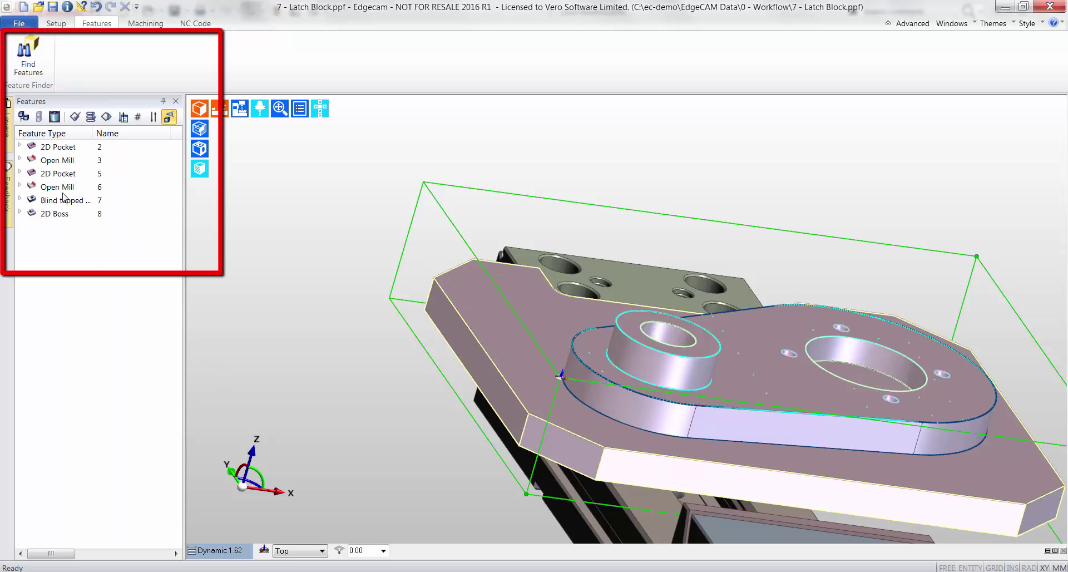
Display the found features as shaded coloured faces together with the solid latch block
{"action": "left_click", "coordinate": [200, 128]}
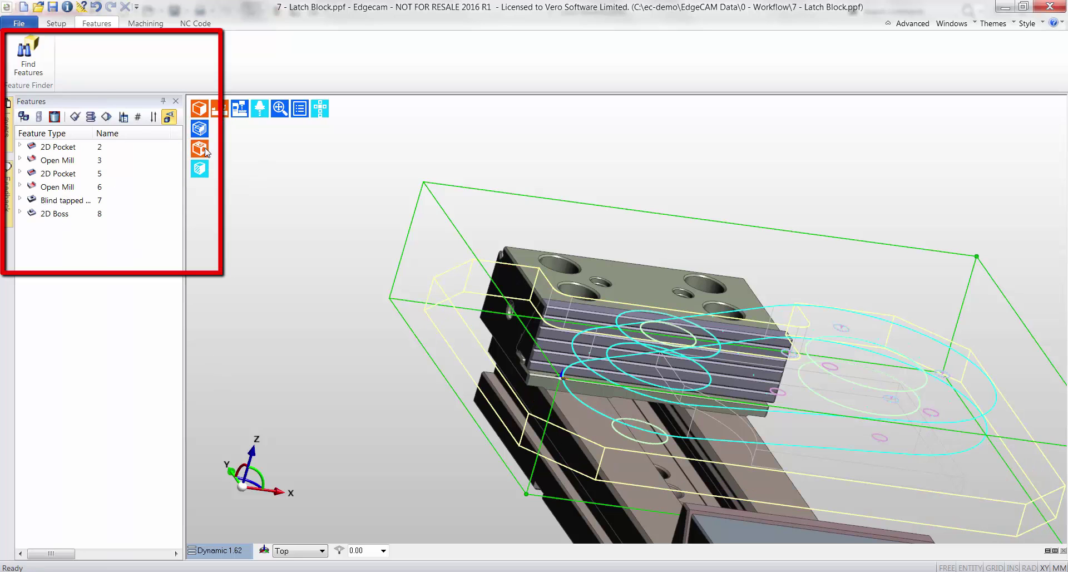
{"action": "left_click", "coordinate": [204, 149]}
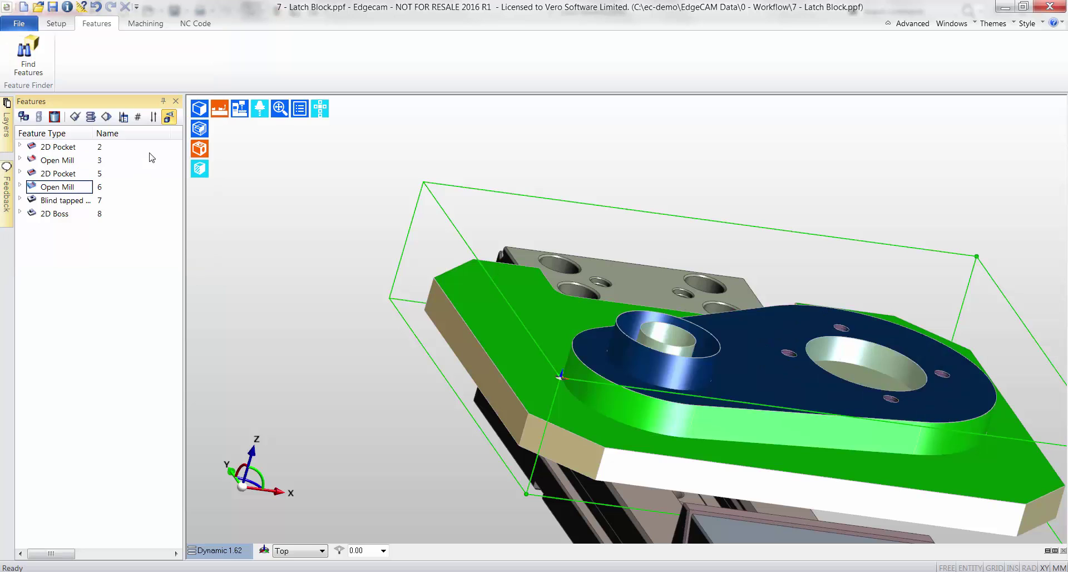
{"action": "left_click", "coordinate": [203, 115]}
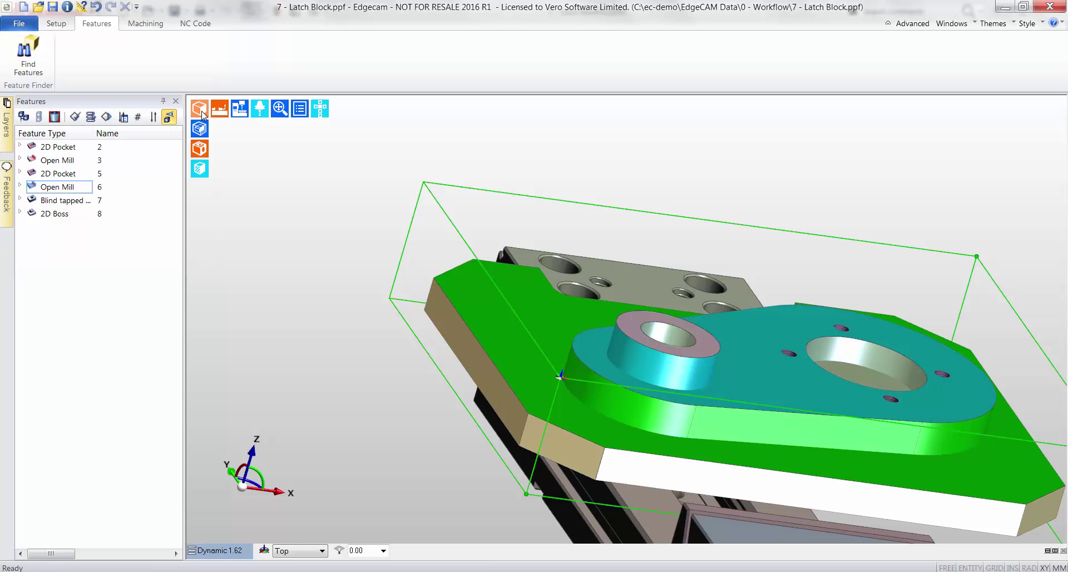
Plan the machining operations automatically and delete the Spot Drilling operation for blind tapped hole 7
{"action": "left_click", "coordinate": [146, 23]}
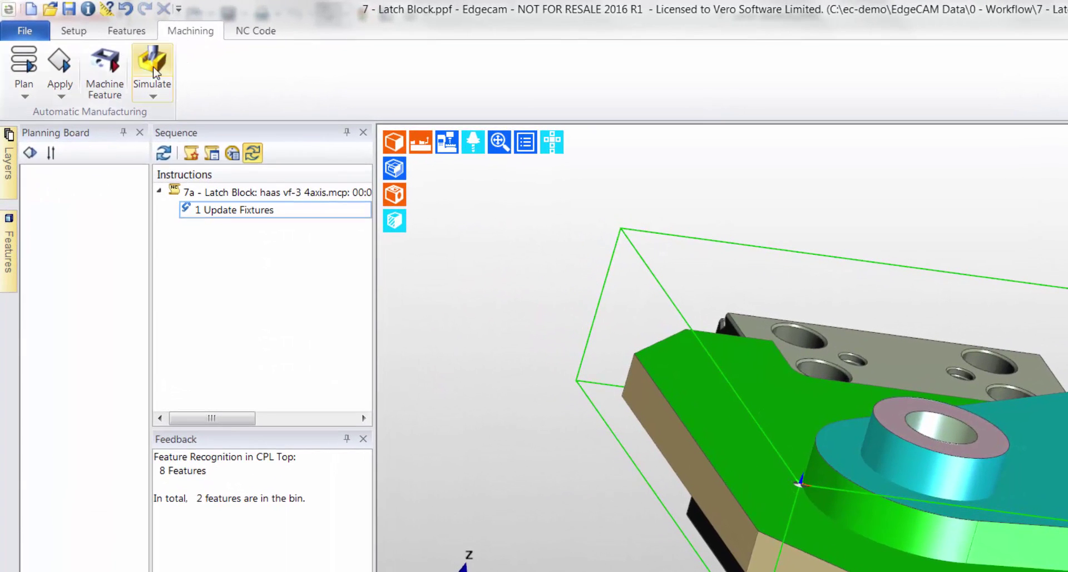
{"action": "left_click", "coordinate": [22, 54]}
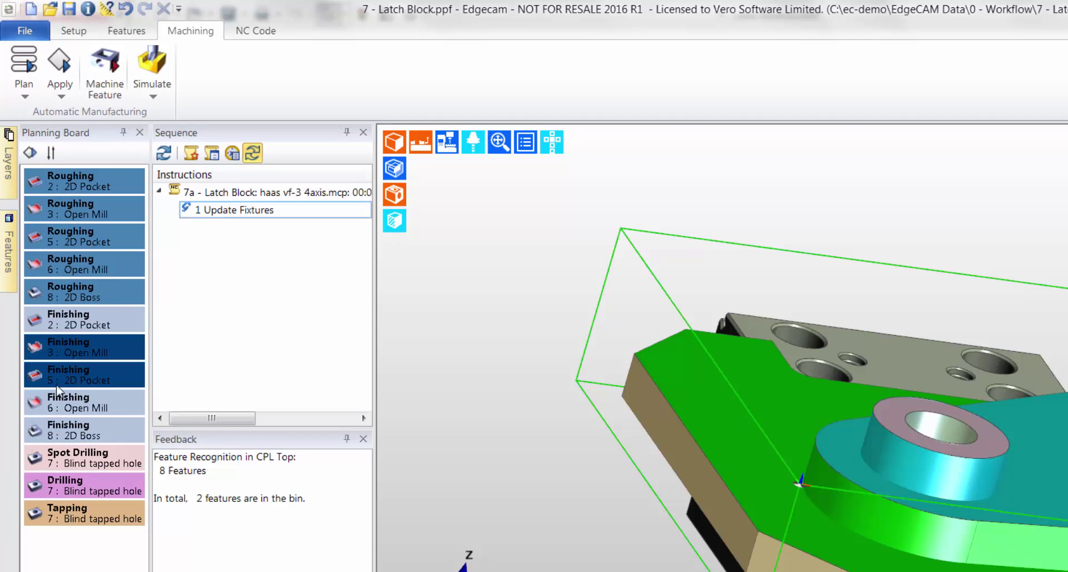
{"action": "right_click", "coordinate": [68, 456]}
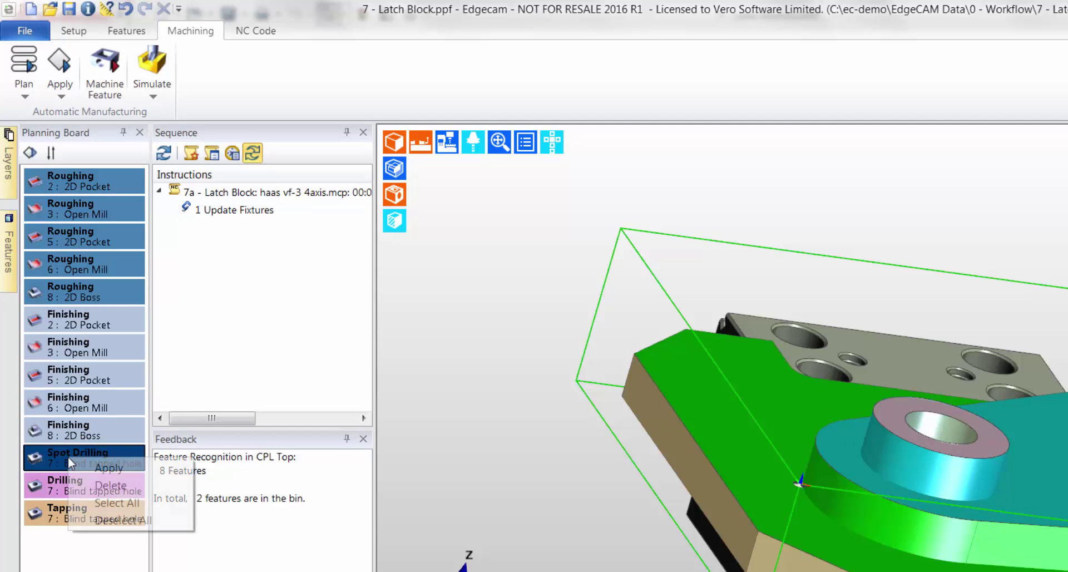
{"action": "left_click", "coordinate": [109, 486]}
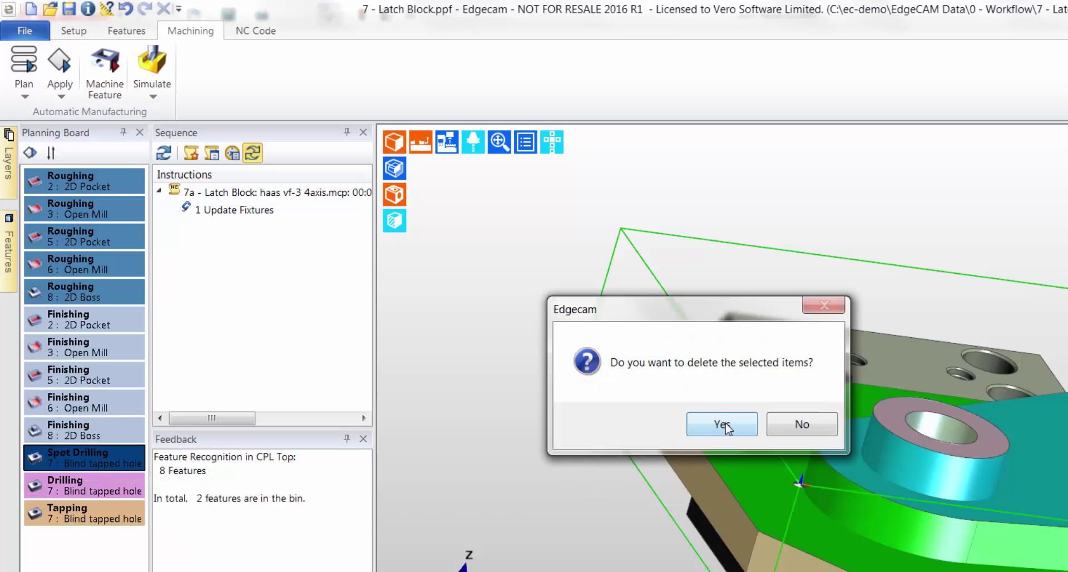
{"action": "left_click", "coordinate": [725, 426]}
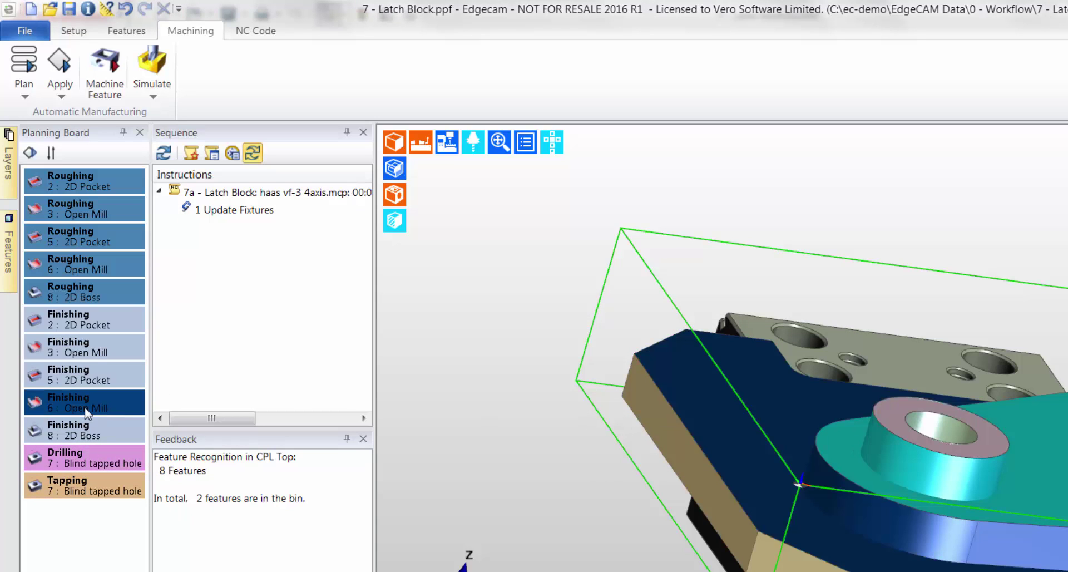
Move Finishing 6: Open Mill directly after Finishing 2: 2D Pocket and apply all planned operations to the sequence
{"action": "left_click_drag", "start_coordinate": [86, 412], "coordinate": [92, 333]}
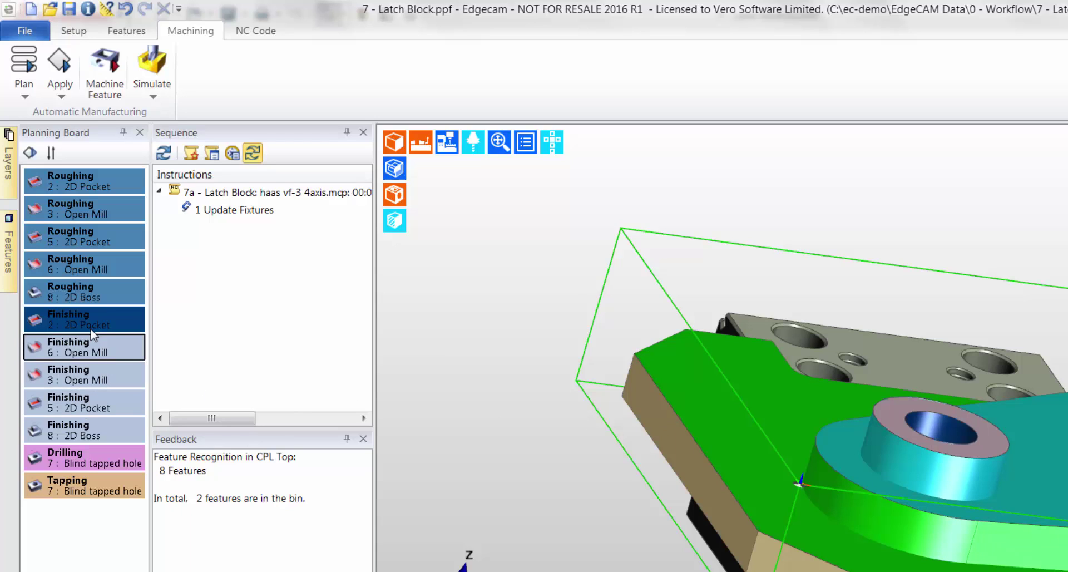
{"action": "left_click", "coordinate": [60, 62]}
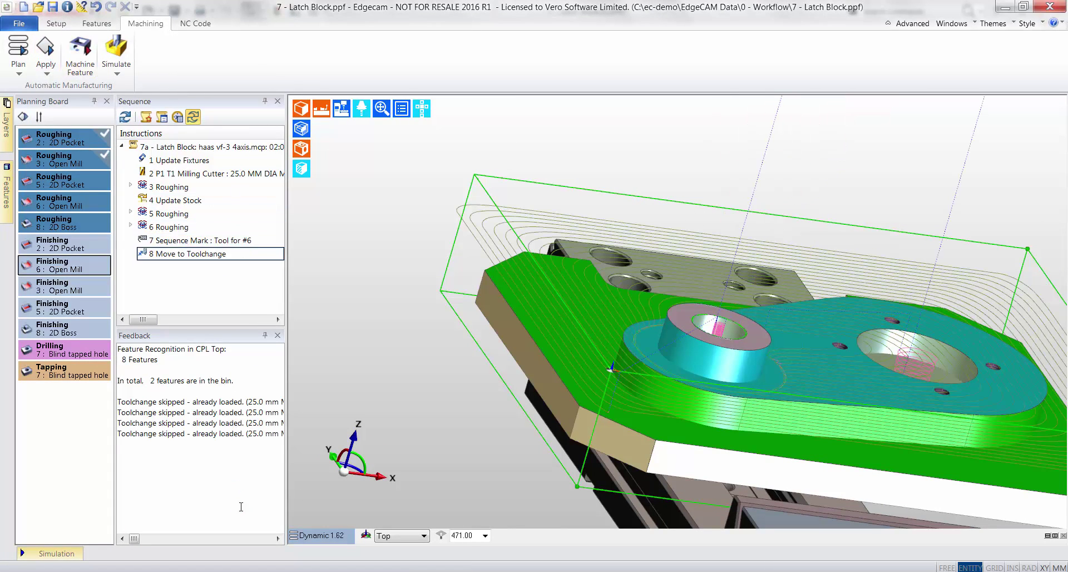
{"action": "right_click", "coordinate": [243, 523]}
{"action": "left_click", "coordinate": [260, 527]}
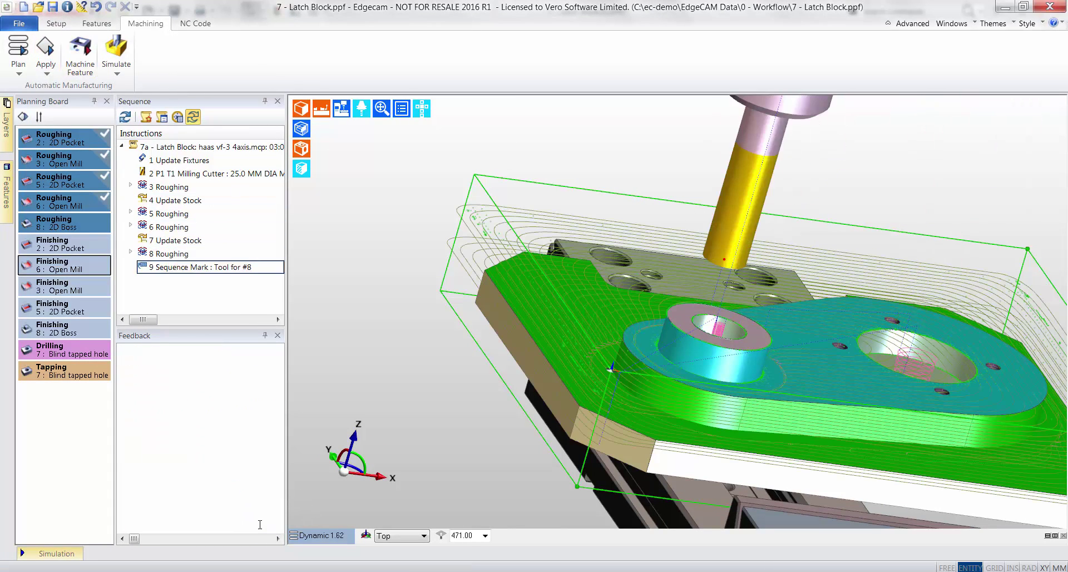
{"action": "right_click", "coordinate": [257, 524]}
{"action": "left_click", "coordinate": [273, 528]}
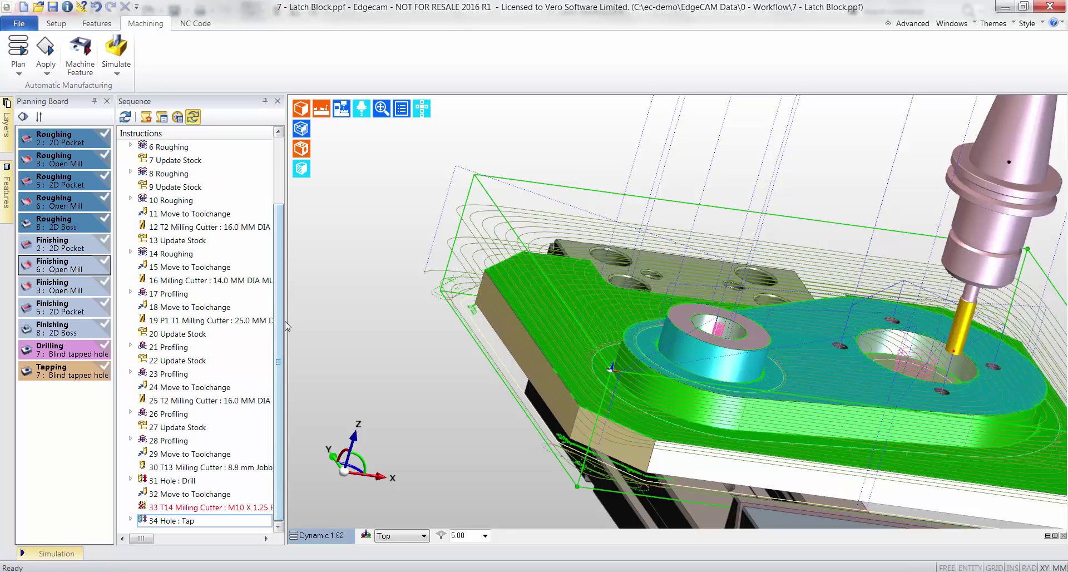
{"action": "left_click_drag", "start_coordinate": [286, 326], "coordinate": [306, 278]}
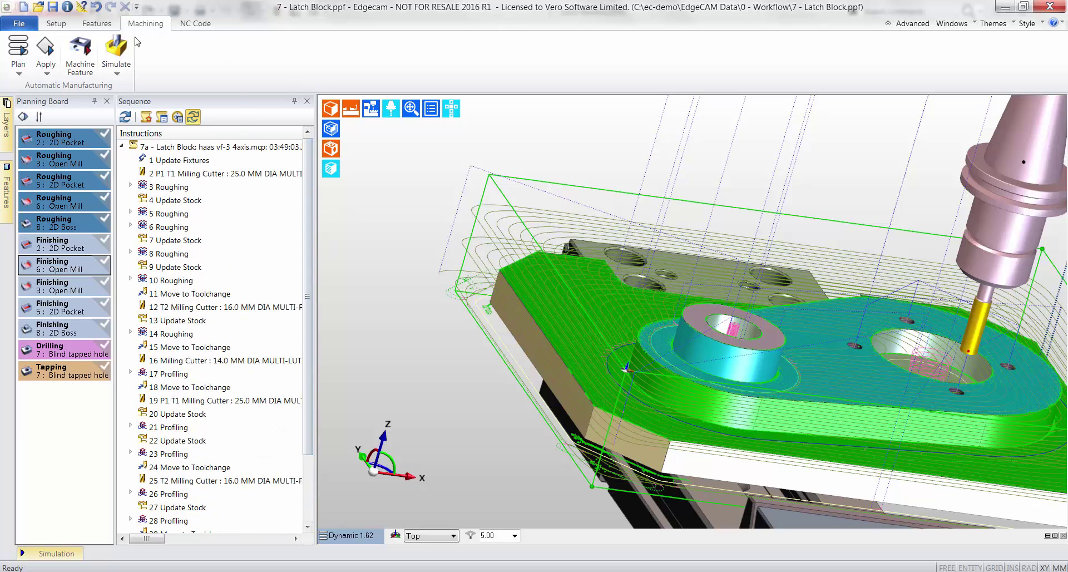
Simulate the machining sequence from the start after reviewing the simulator's stop conditions
{"action": "left_click", "coordinate": [115, 49]}
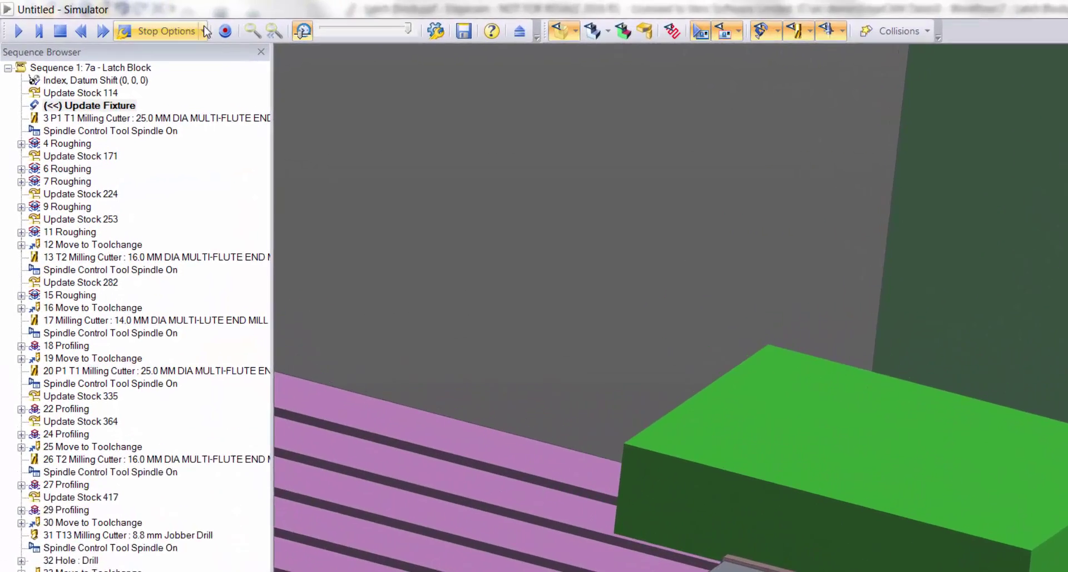
{"action": "left_click", "coordinate": [224, 35]}
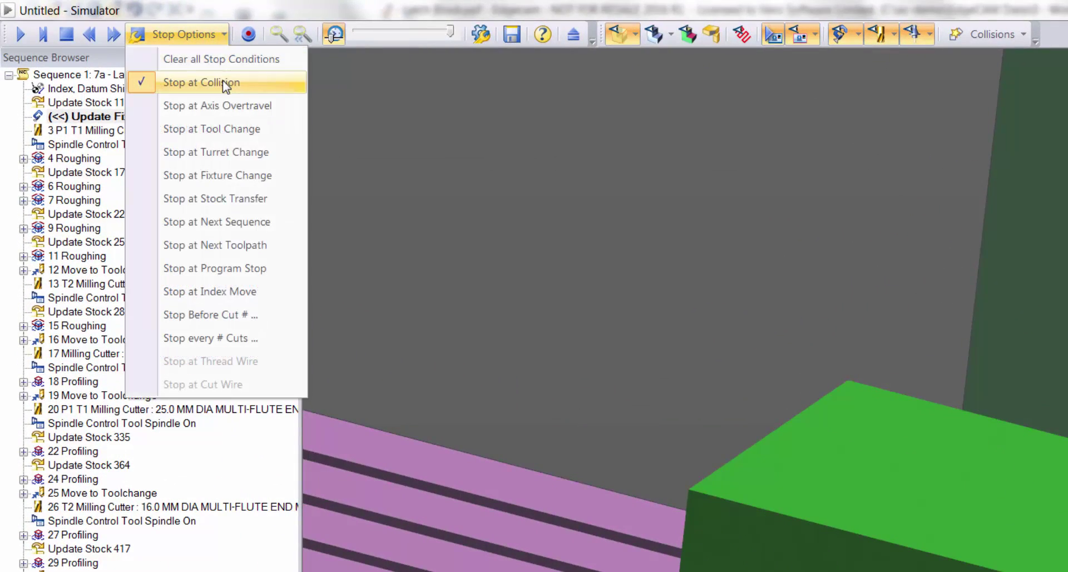
{"action": "left_click", "coordinate": [352, 95]}
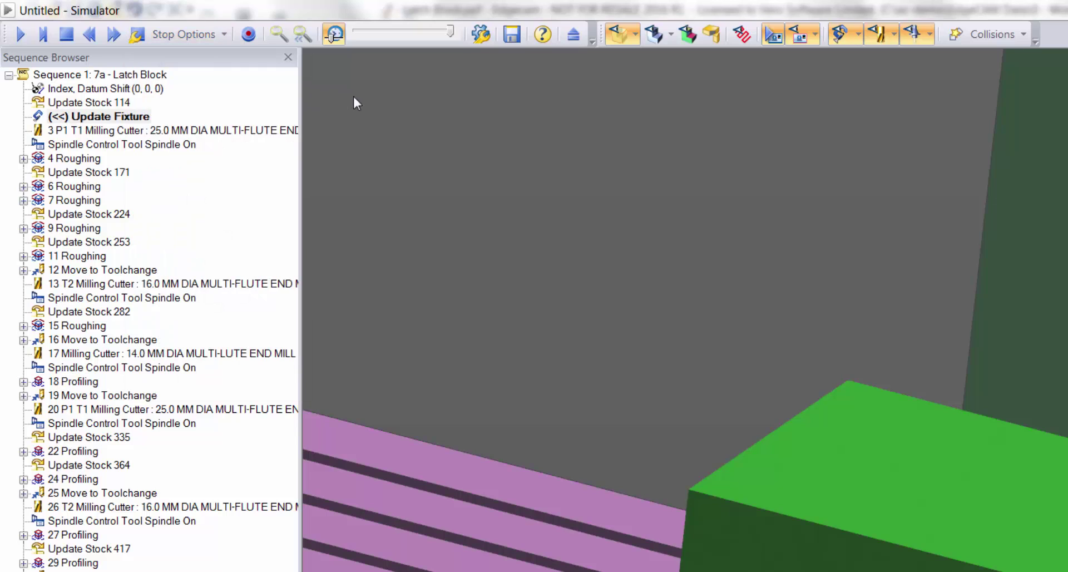
{"action": "left_click", "coordinate": [21, 35]}
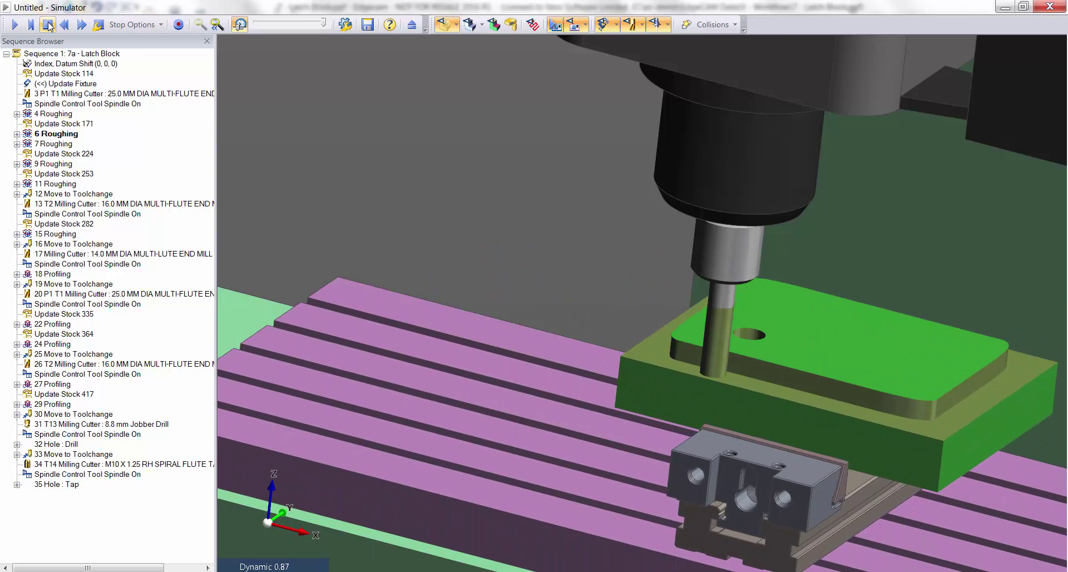
Continue the simulation from the T13 8.8 mm Jobber Drill to the end of the job and exit the simulator
{"action": "double_click", "coordinate": [73, 425]}
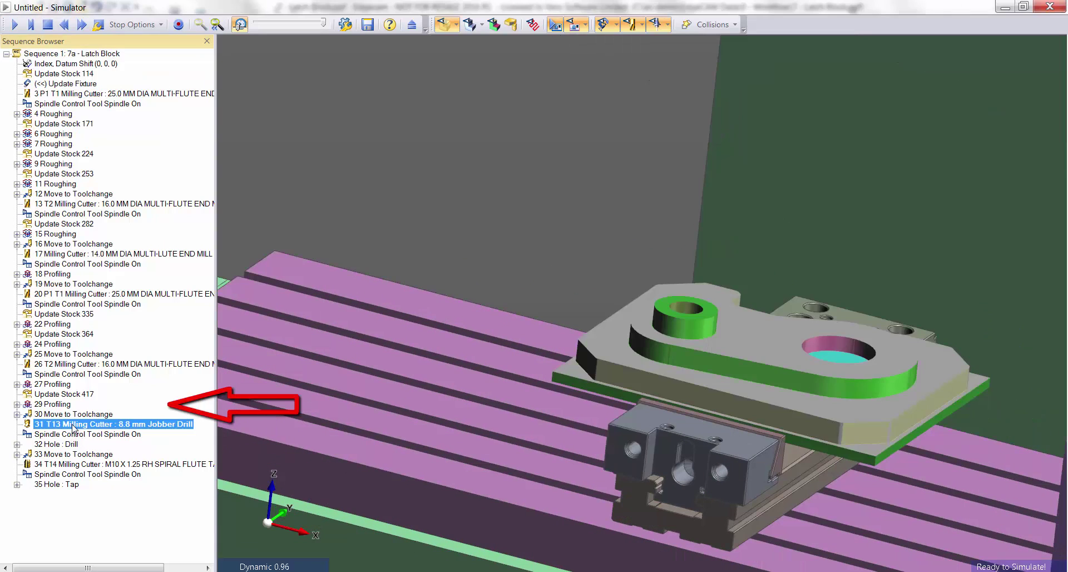
{"action": "left_click", "coordinate": [15, 25]}
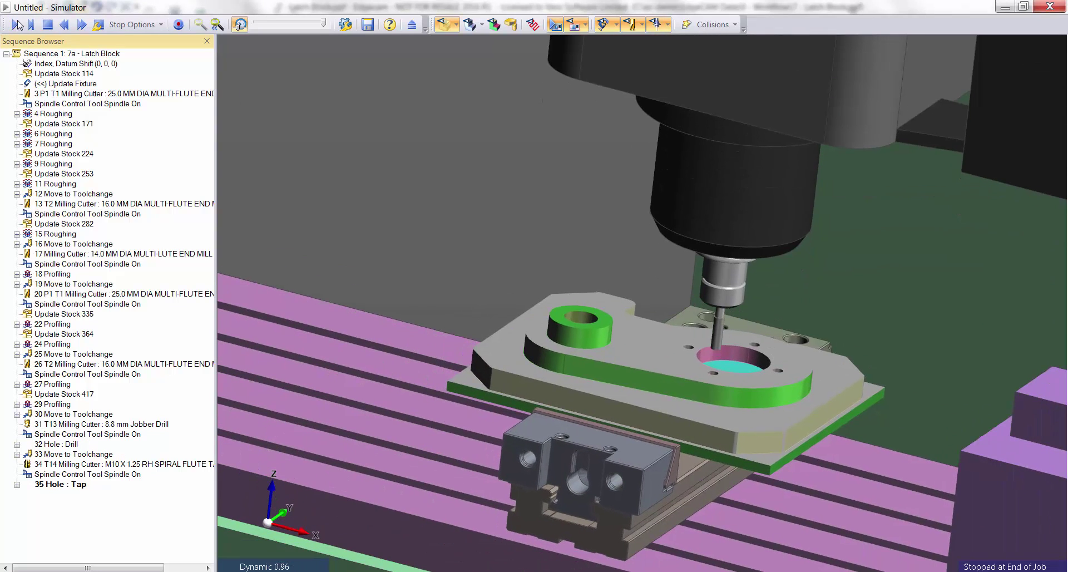
{"action": "left_click", "coordinate": [412, 27]}
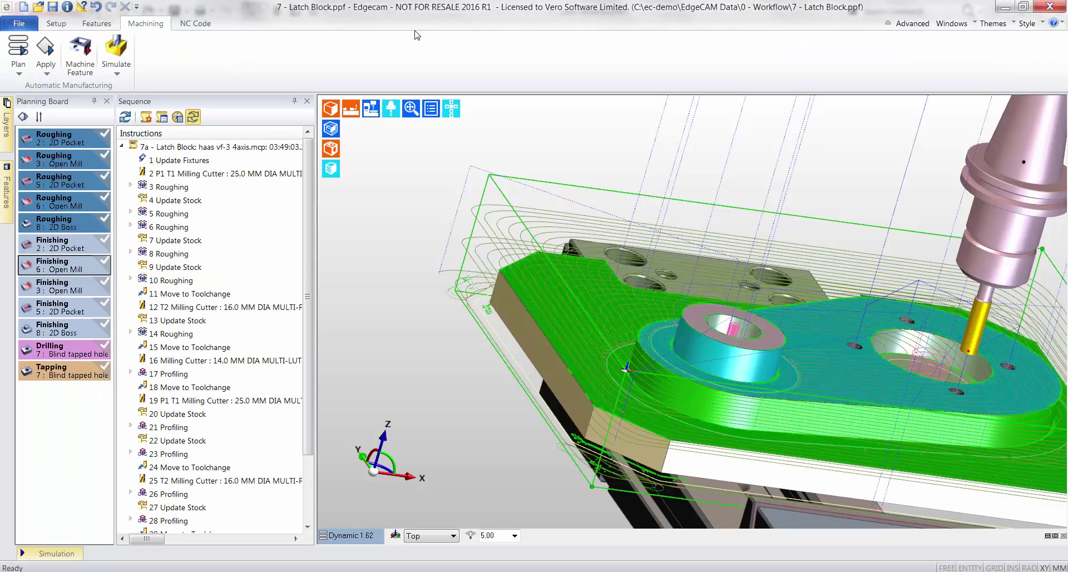
Generate the CNC code using the part name, job name 7a - Latch Block and operation names, with the editor set to open
{"action": "left_click", "coordinate": [195, 23]}
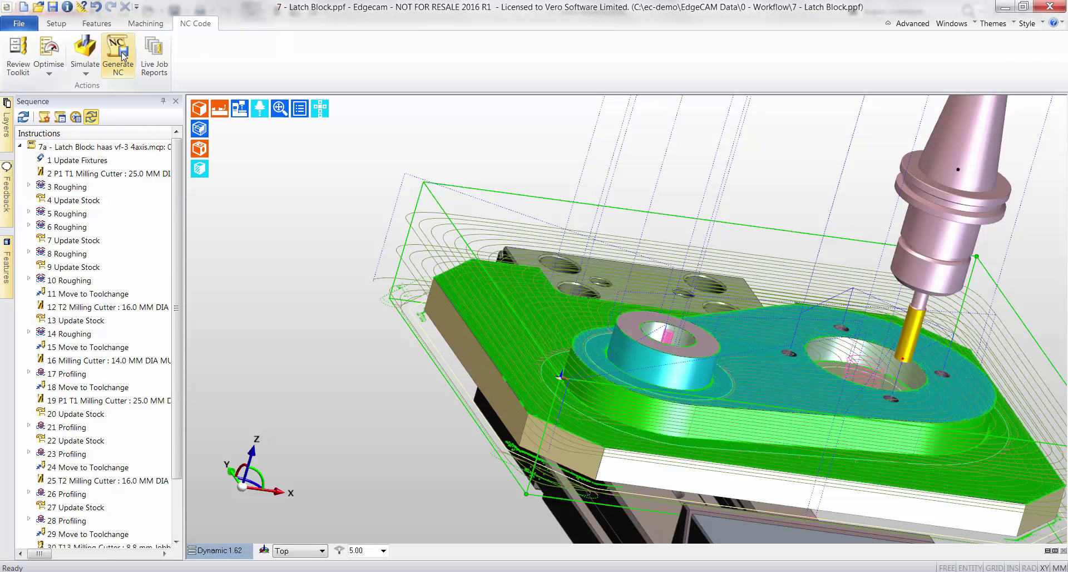
{"action": "left_click", "coordinate": [123, 56]}
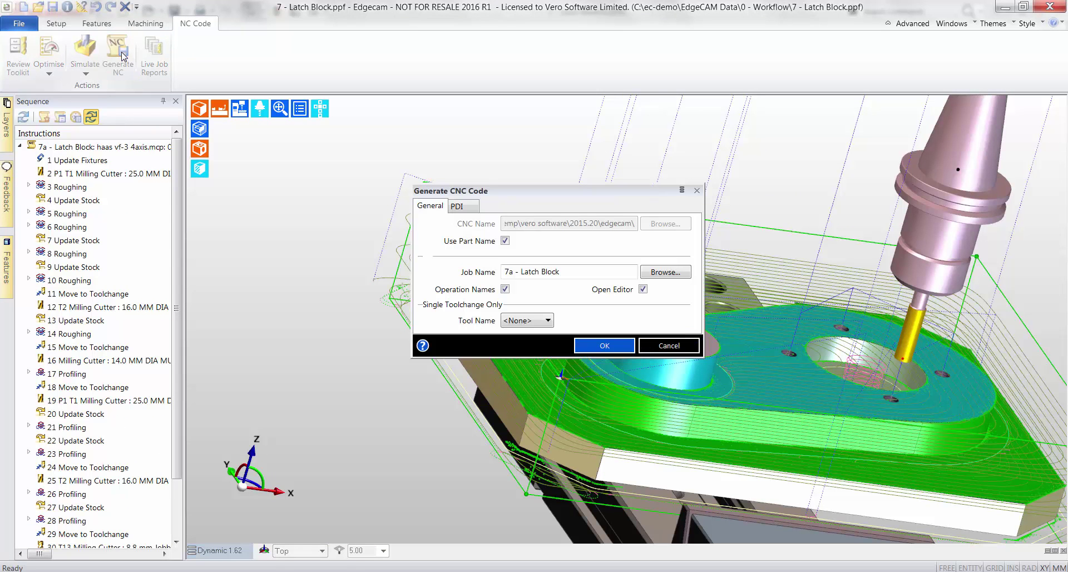
{"action": "left_click", "coordinate": [593, 346]}
Look through the generated 7 - Latch Block.nc program and close the editor
{"action": "scroll", "coordinate": [568, 307], "scroll_direction": "down", "scroll_amount": 11}
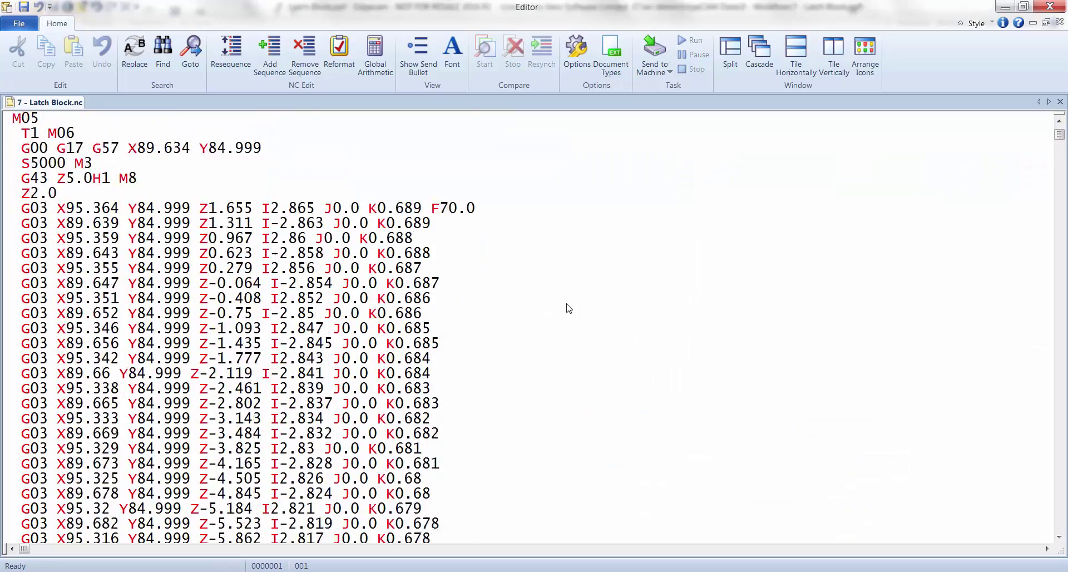
{"action": "scroll", "coordinate": [568, 308], "scroll_direction": "down", "scroll_amount": 18}
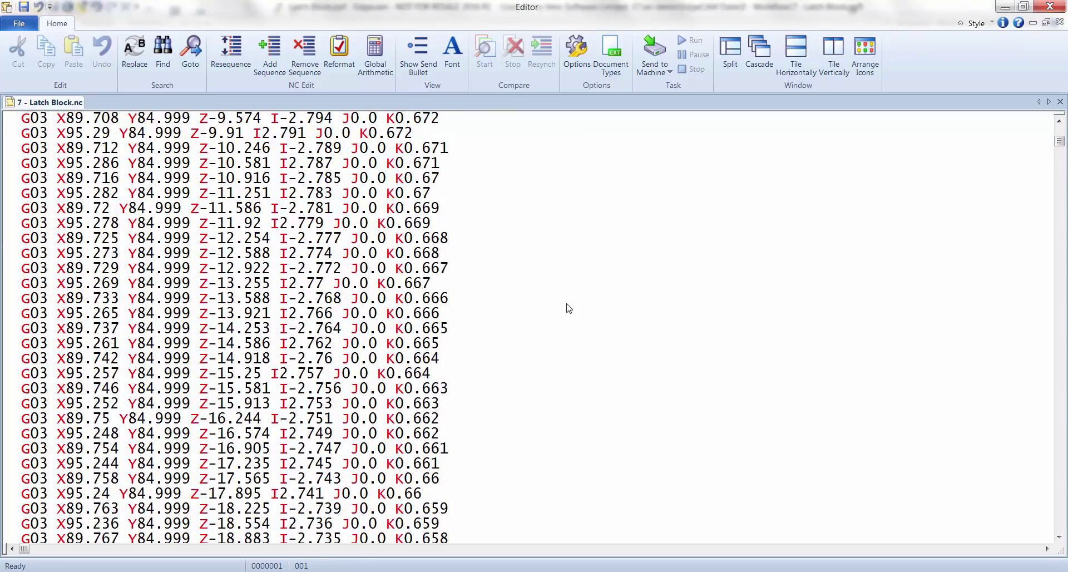
{"action": "scroll", "coordinate": [569, 307], "scroll_direction": "down", "scroll_amount": 6}
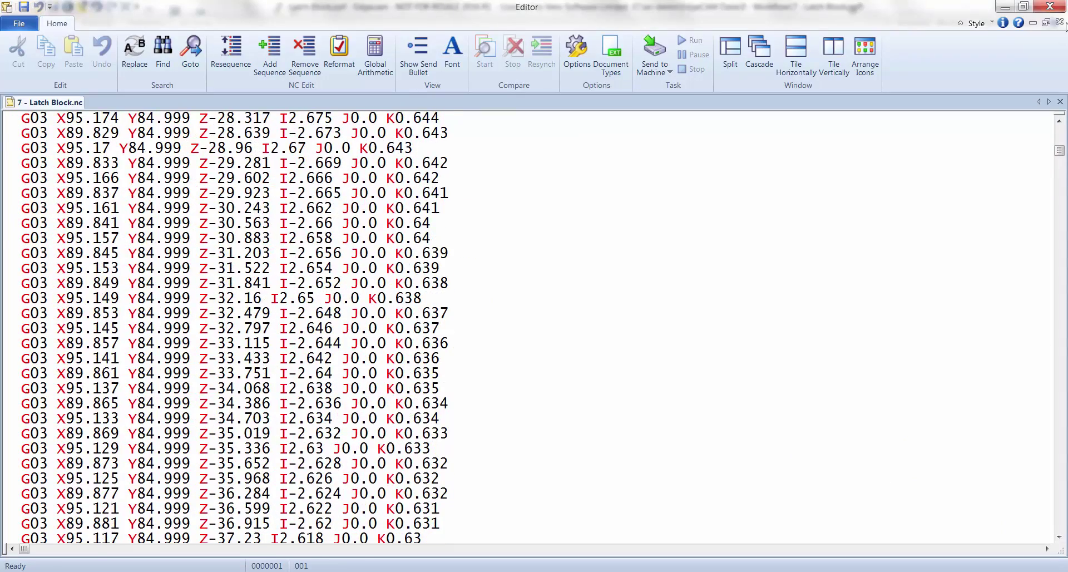
{"action": "left_click", "coordinate": [1048, 8]}
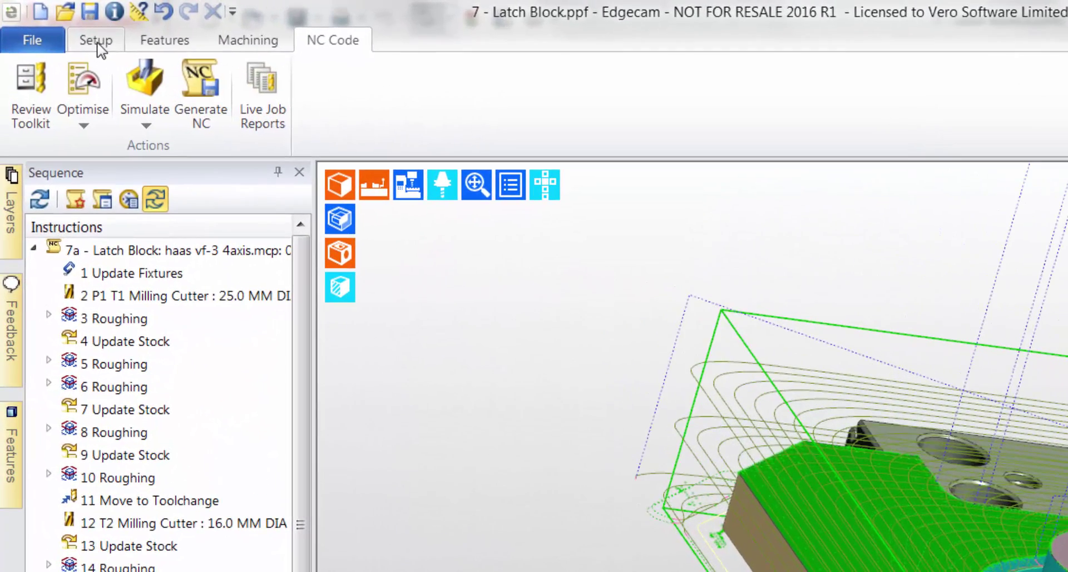
Reload the solid model from 8 - Latch Block Modified.SLDPRT without saving the part file, and accept the updated features
{"action": "left_click", "coordinate": [152, 50]}
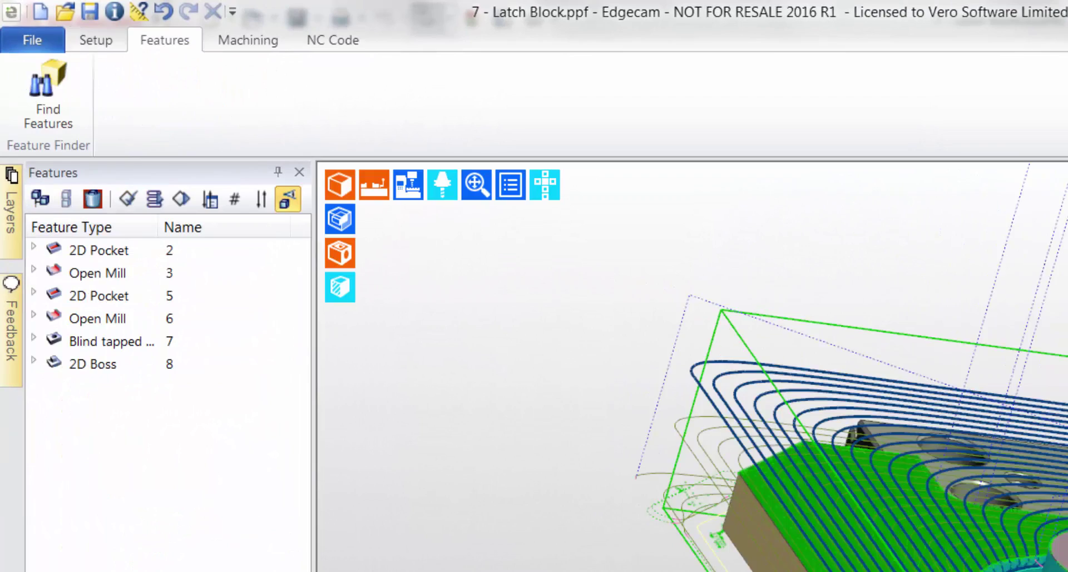
{"action": "middle_click_drag", "start_coordinate": [768, 561], "coordinate": [560, 481]}
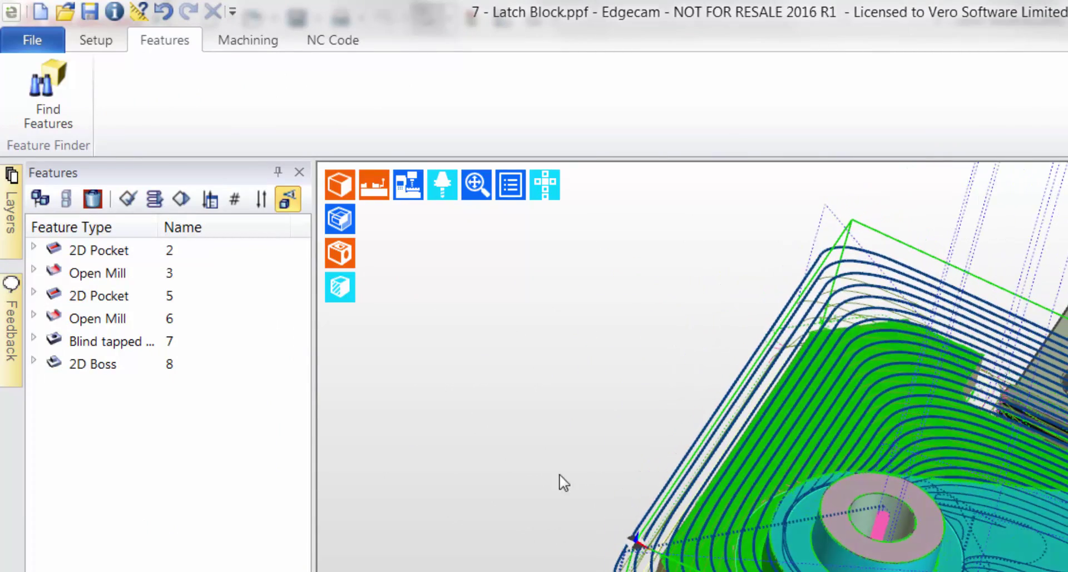
{"action": "left_click", "coordinate": [40, 199]}
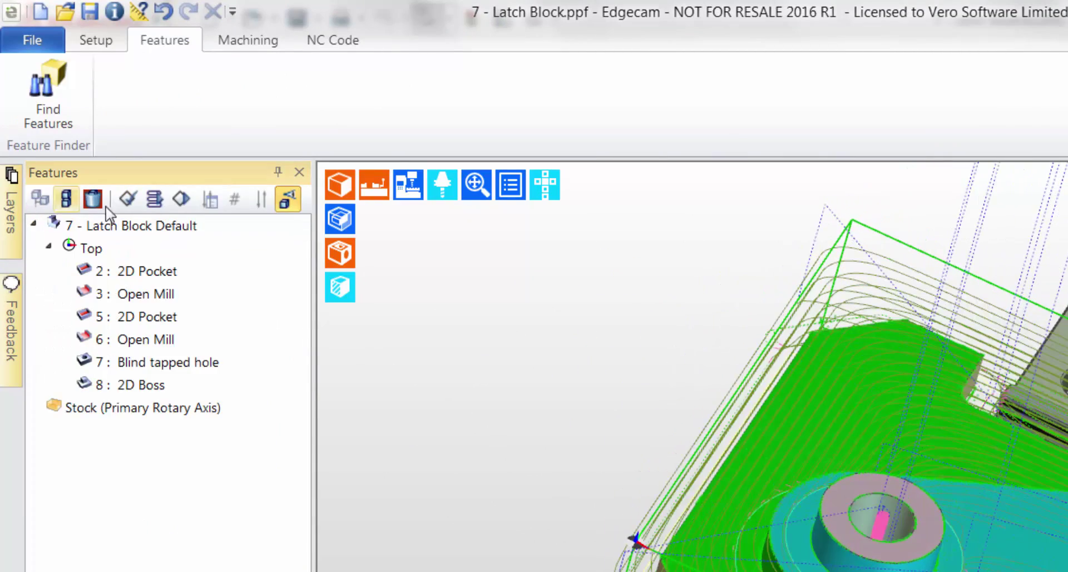
{"action": "right_click", "coordinate": [150, 229]}
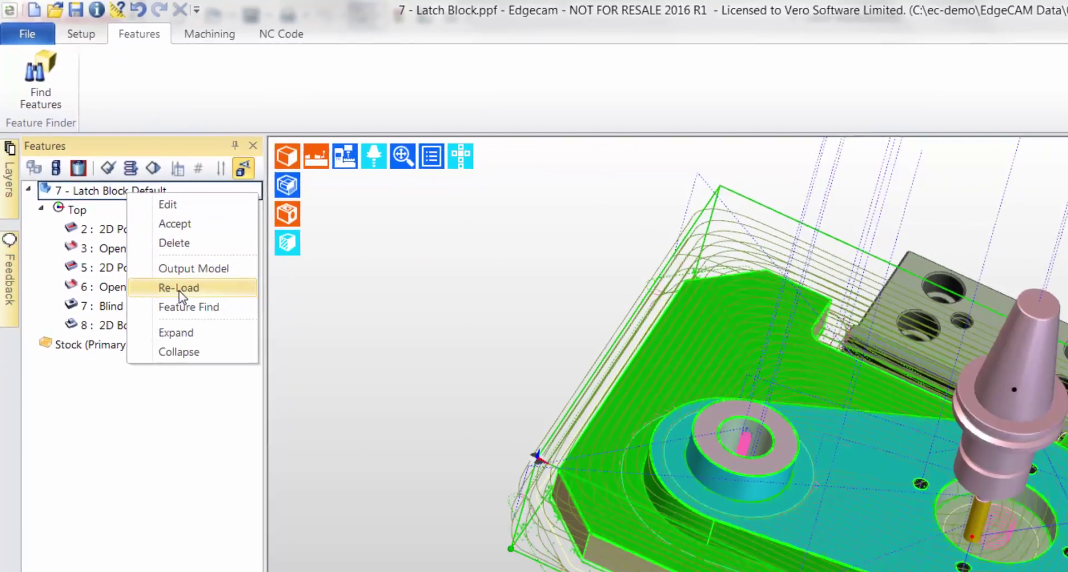
{"action": "left_click", "coordinate": [201, 338]}
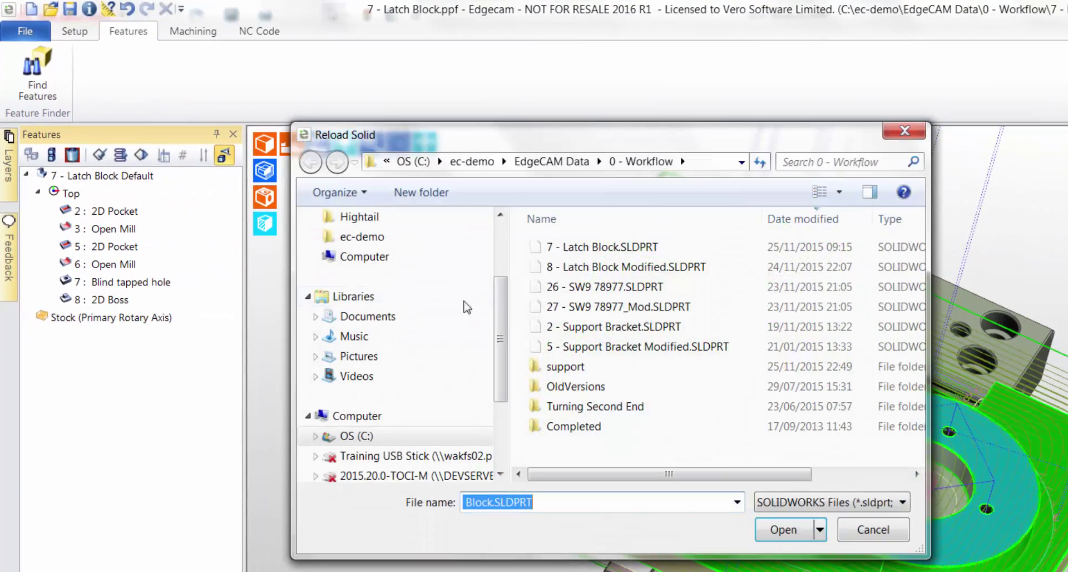
{"action": "left_click", "coordinate": [568, 268]}
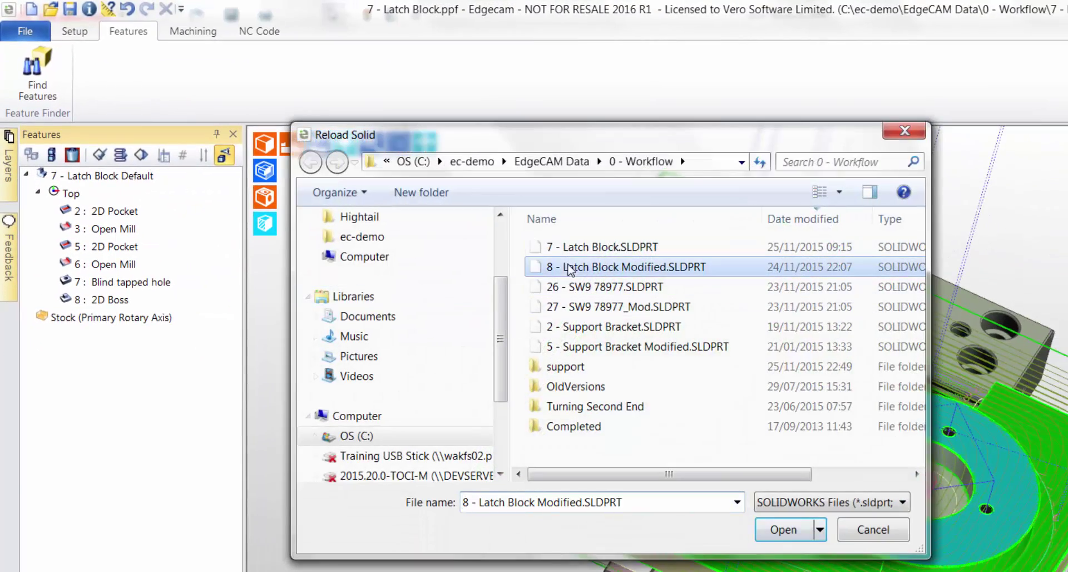
{"action": "left_click", "coordinate": [781, 531]}
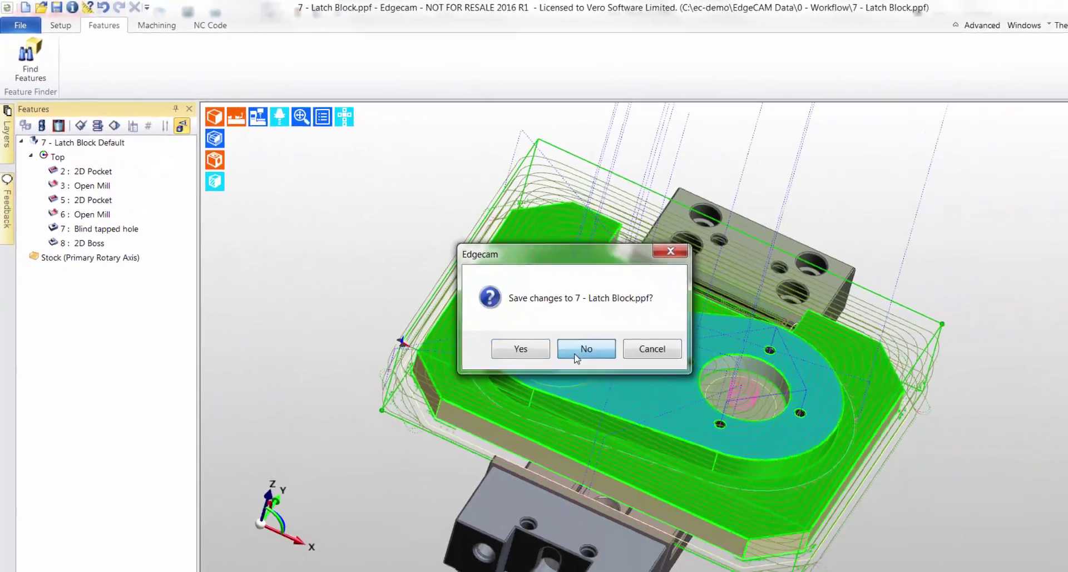
{"action": "left_click", "coordinate": [576, 355]}
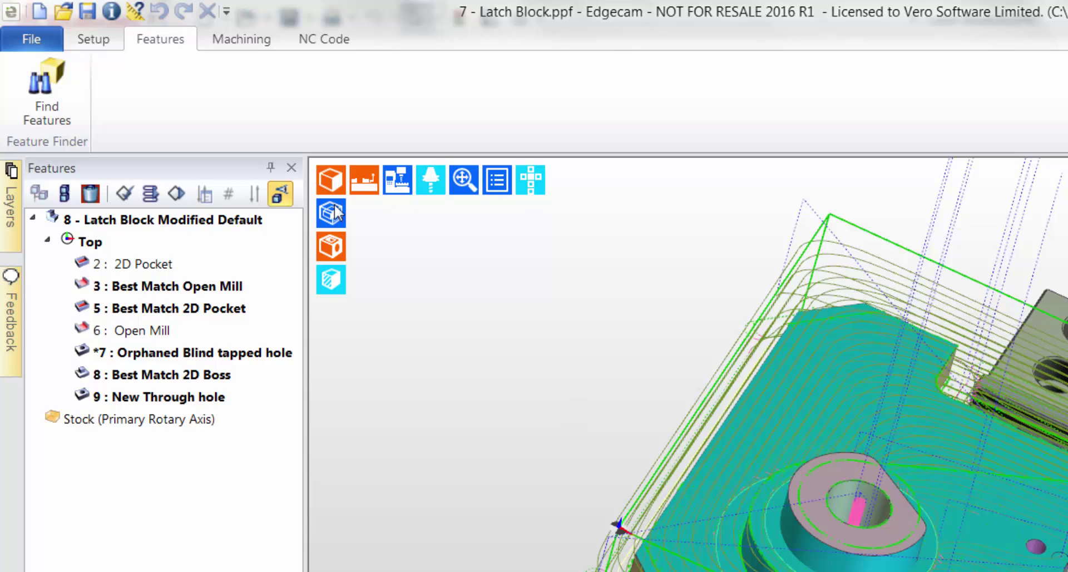
{"action": "right_click", "coordinate": [249, 221]}
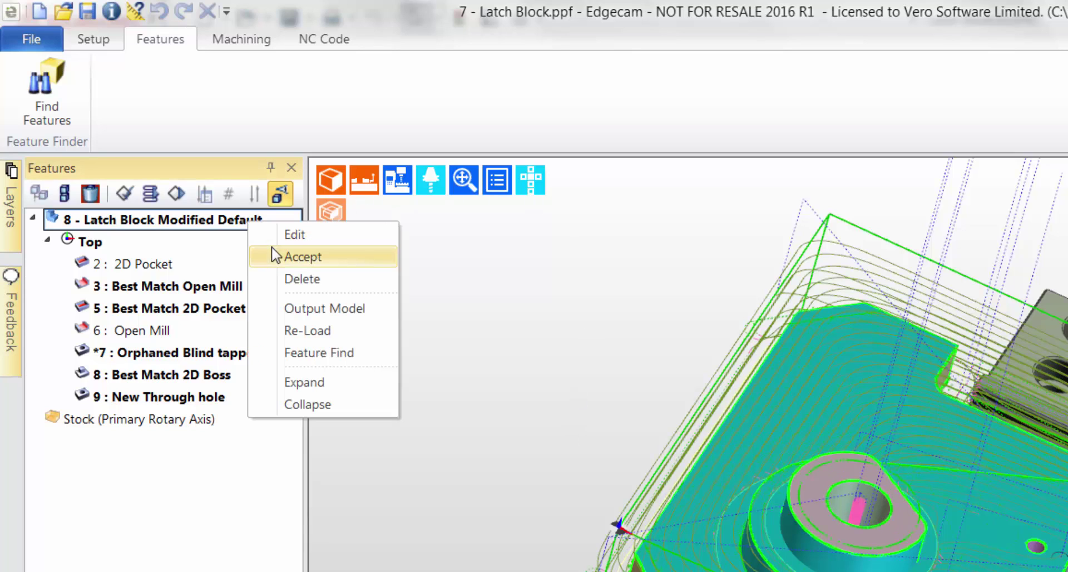
{"action": "left_click", "coordinate": [294, 257]}
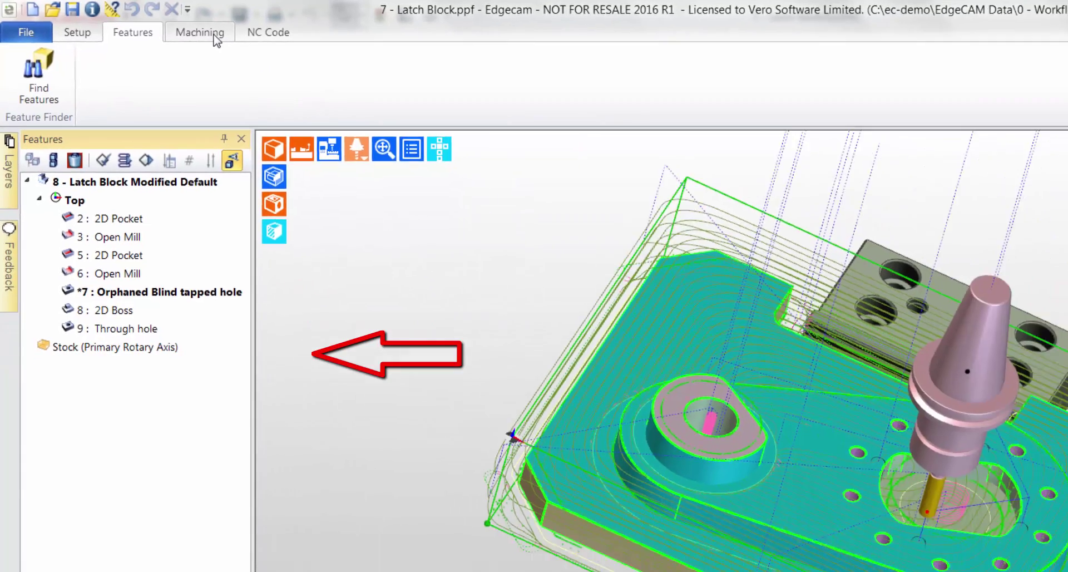
Regenerate the machining sequence, cancelling the location prompts for the Hole : Drill and Hole : Tap cycles, and close the feedback list
{"action": "left_click", "coordinate": [264, 41]}
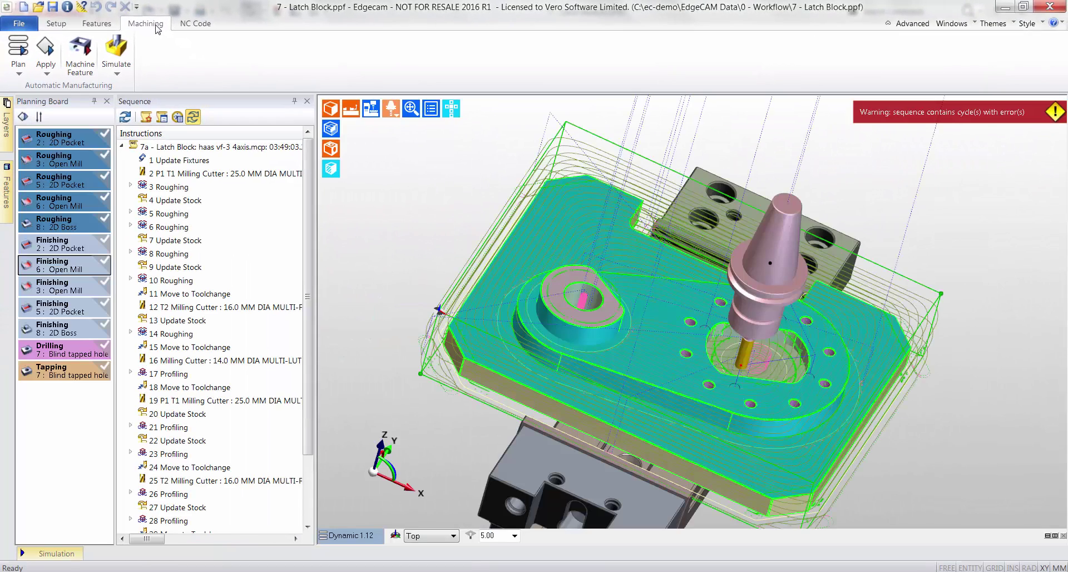
{"action": "left_click", "coordinate": [126, 118]}
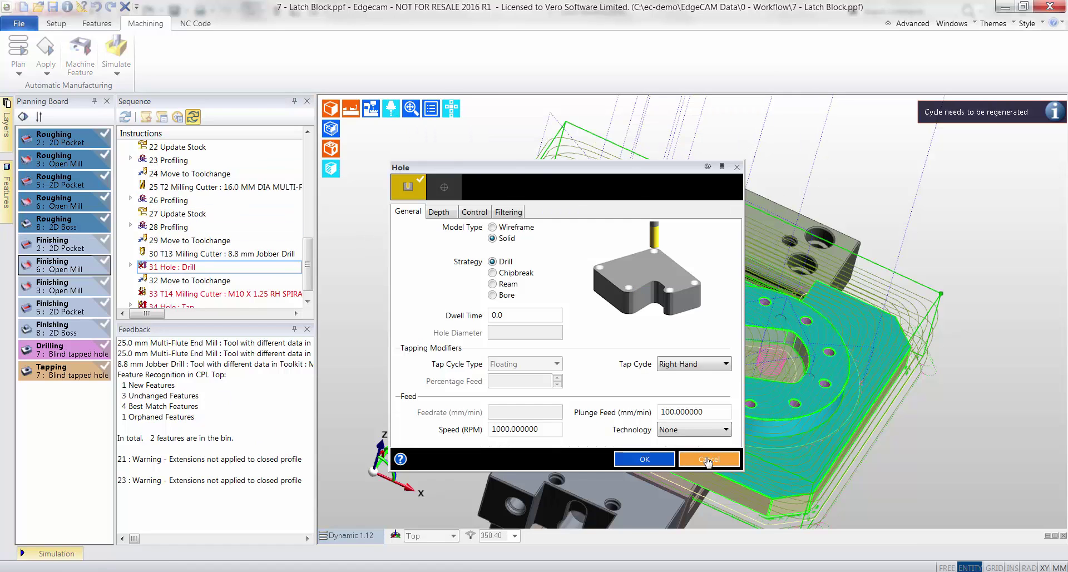
{"action": "left_click", "coordinate": [707, 460]}
{"action": "left_click", "coordinate": [653, 319]}
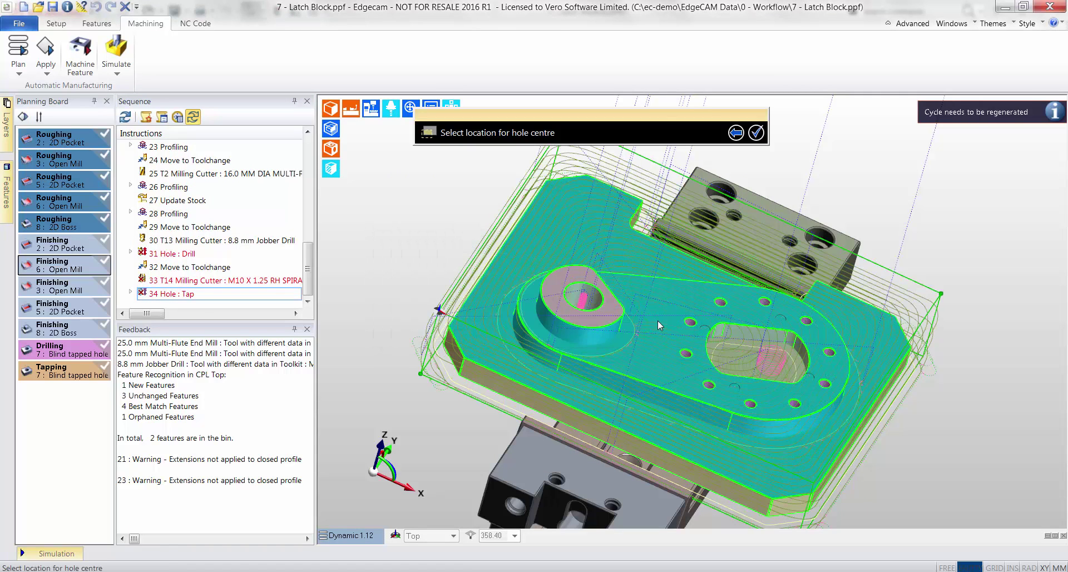
{"action": "left_click", "coordinate": [761, 133]}
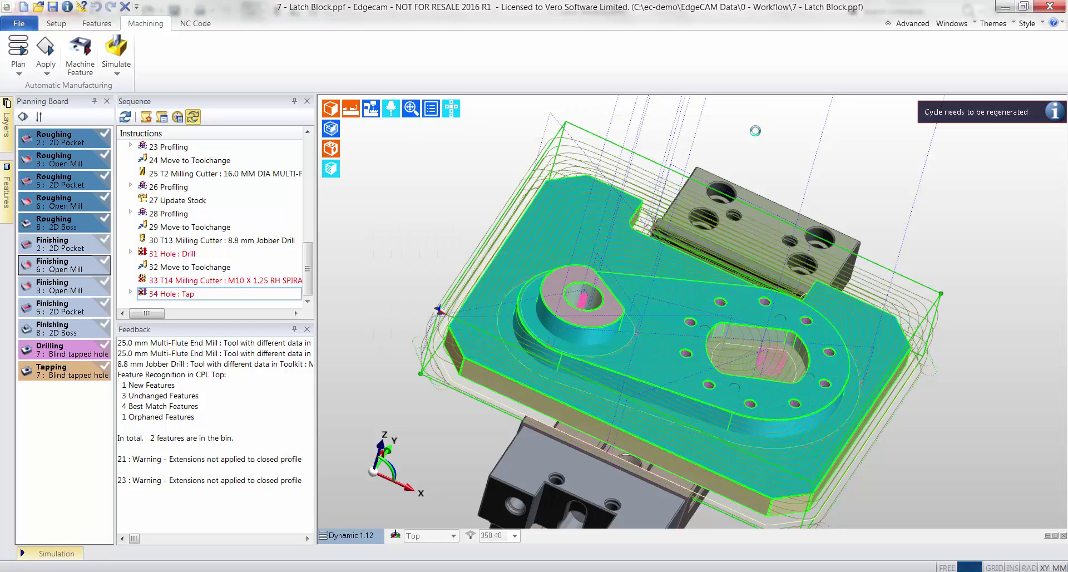
{"action": "left_click", "coordinate": [707, 459]}
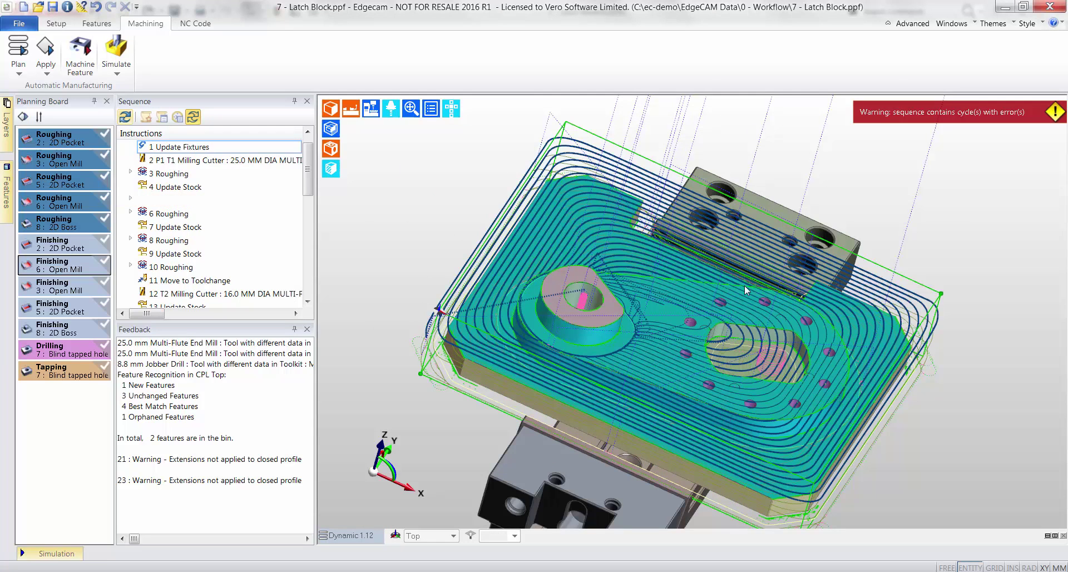
{"action": "left_click", "coordinate": [307, 329]}
Delete instructions 30 to 34 from the sequence, from the T13 8.8 mm Jobber Drill through the Hole : Tap cycle
{"action": "scroll", "coordinate": [307, 372], "scroll_direction": "down", "scroll_amount": 2}
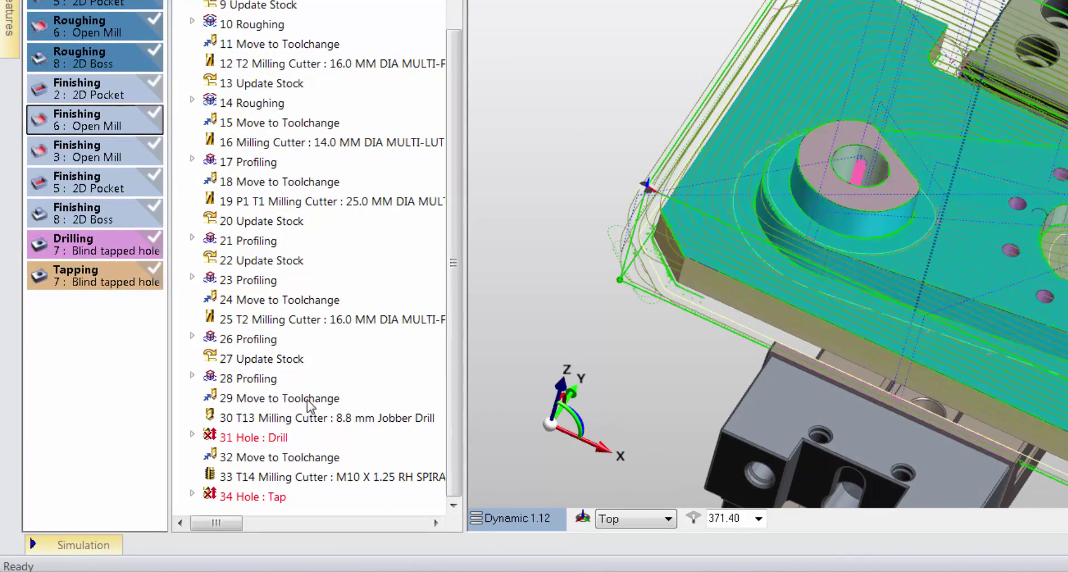
{"action": "left_click", "coordinate": [307, 417]}
{"action": "left_click", "coordinate": [272, 498], "text": "shift"}
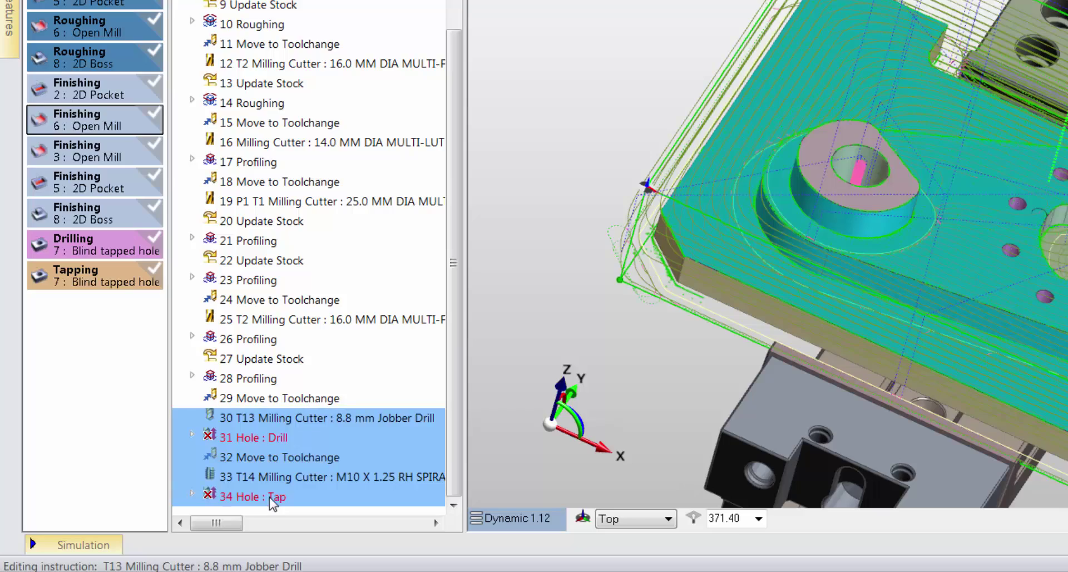
{"action": "right_click", "coordinate": [302, 463]}
{"action": "left_click", "coordinate": [358, 317]}
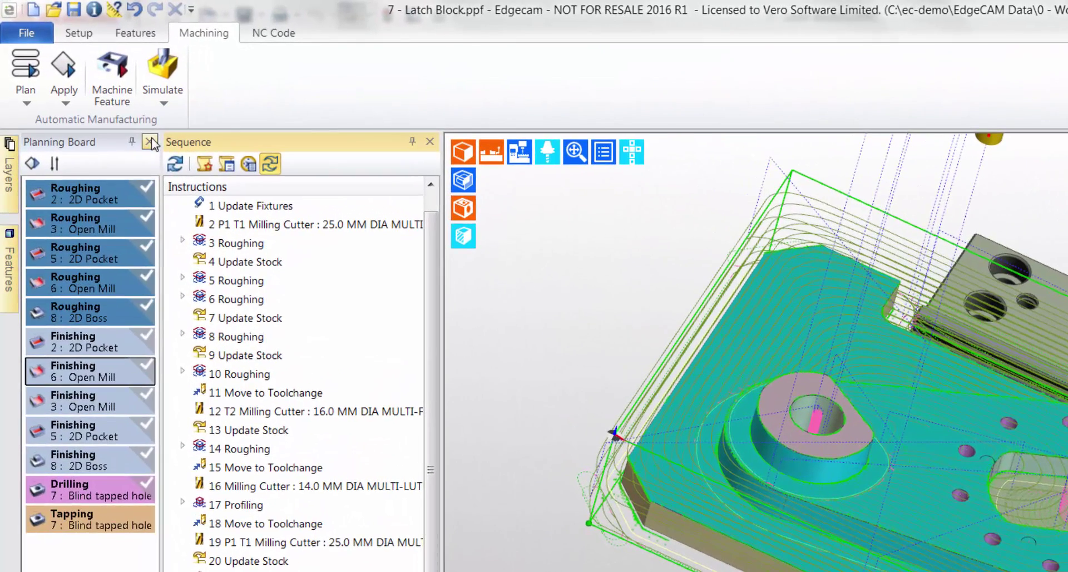
Hide the planning board and automatically machine the new through hole feature with component Both and the Default strategy set
{"action": "left_click", "coordinate": [107, 100]}
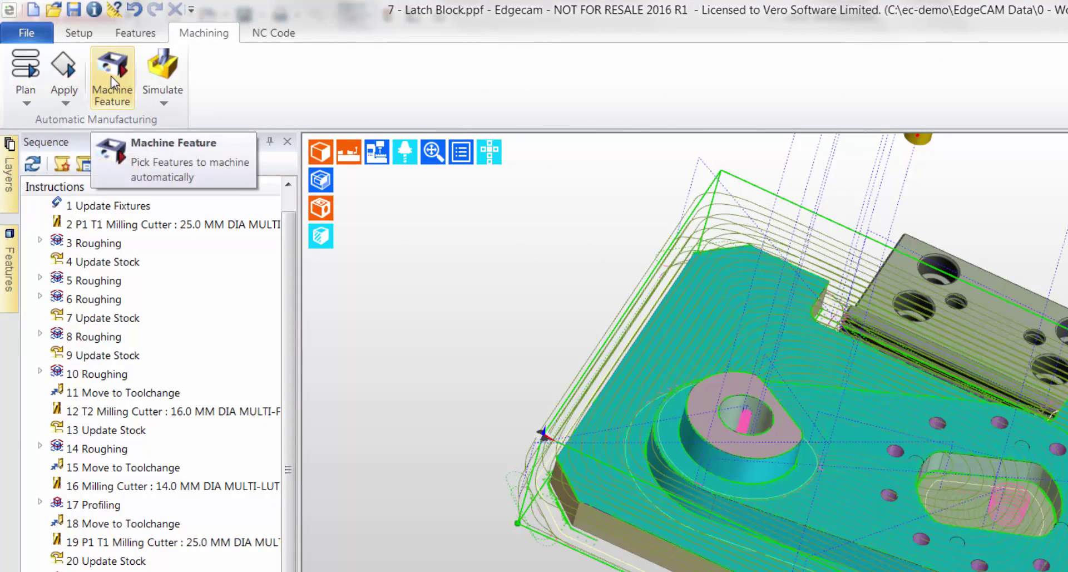
{"action": "left_click", "coordinate": [111, 76]}
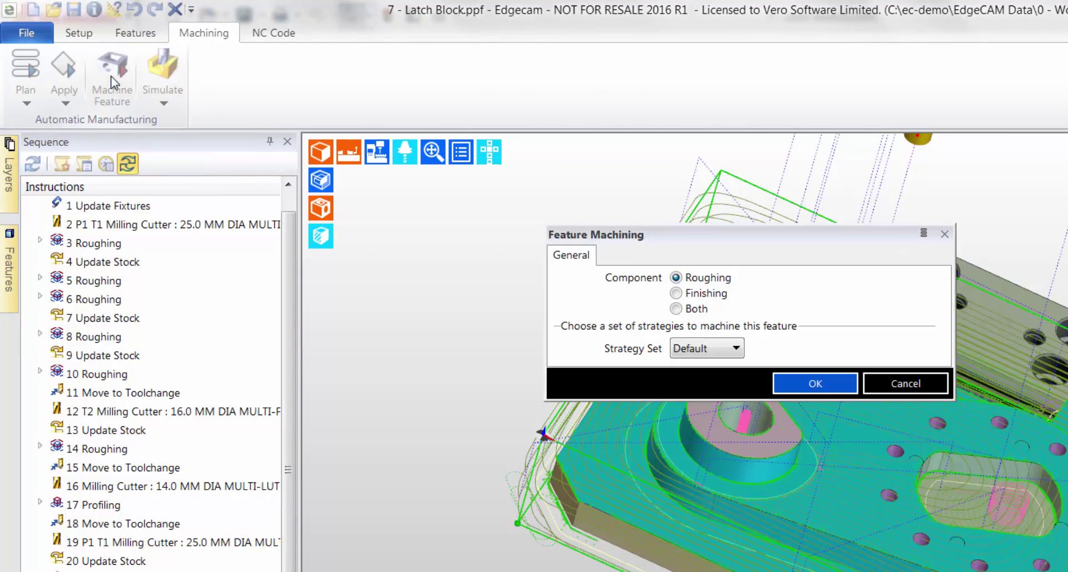
{"action": "left_click", "coordinate": [691, 310]}
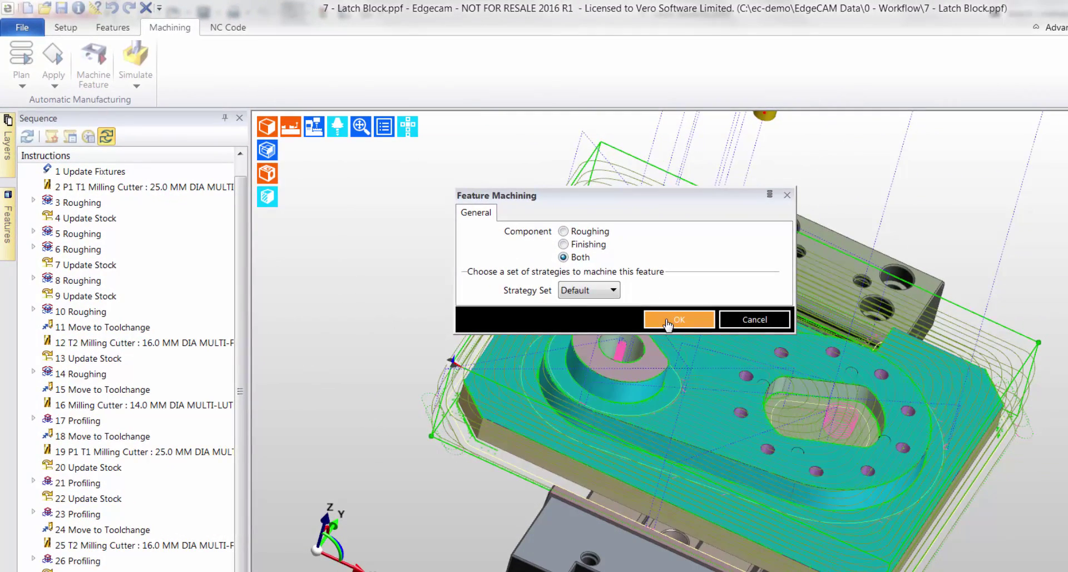
{"action": "left_click", "coordinate": [668, 321]}
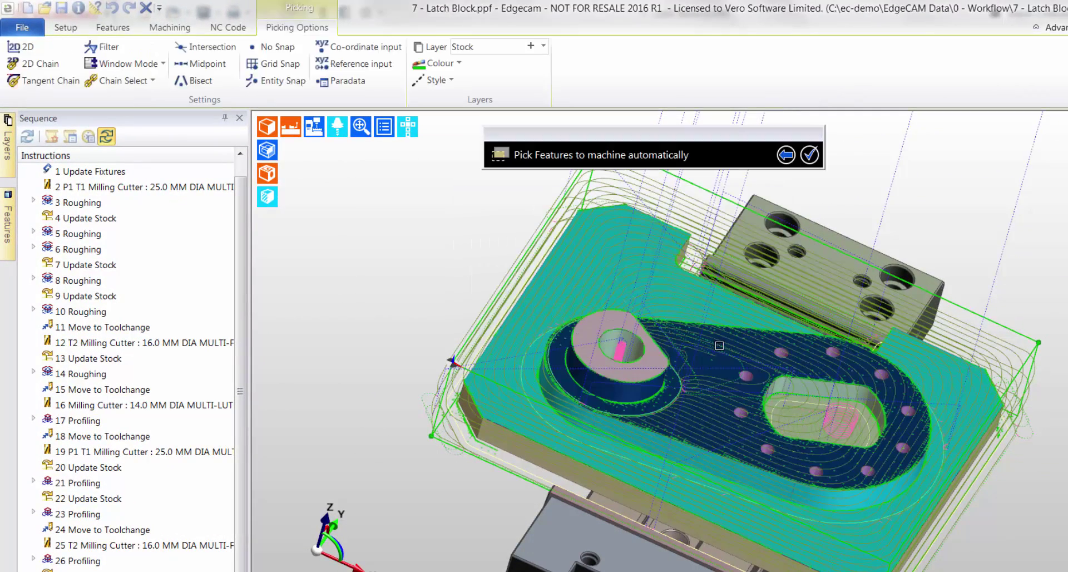
{"action": "left_click", "coordinate": [780, 352]}
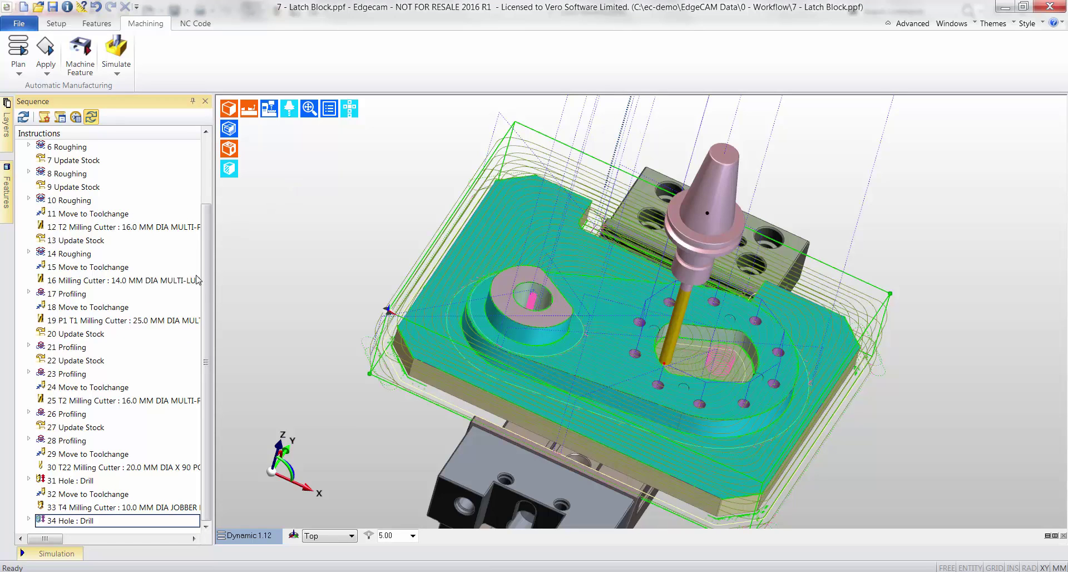
Review the Z offset and stepover settings of the instruction 8 Roughing cycle, leaving it without changes
{"action": "scroll", "coordinate": [201, 280], "scroll_direction": "up", "scroll_amount": 2}
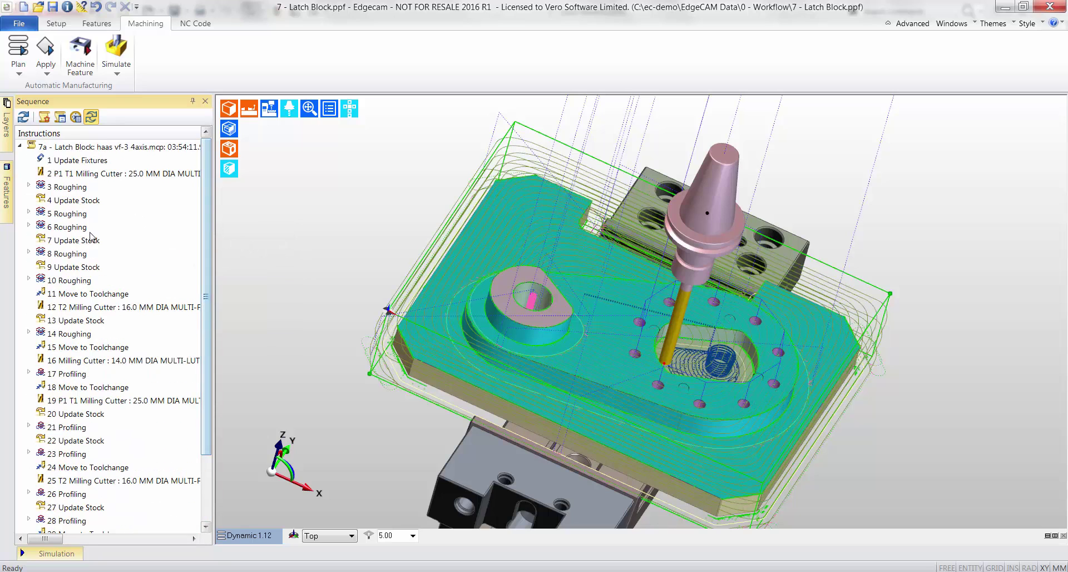
{"action": "double_click", "coordinate": [84, 254]}
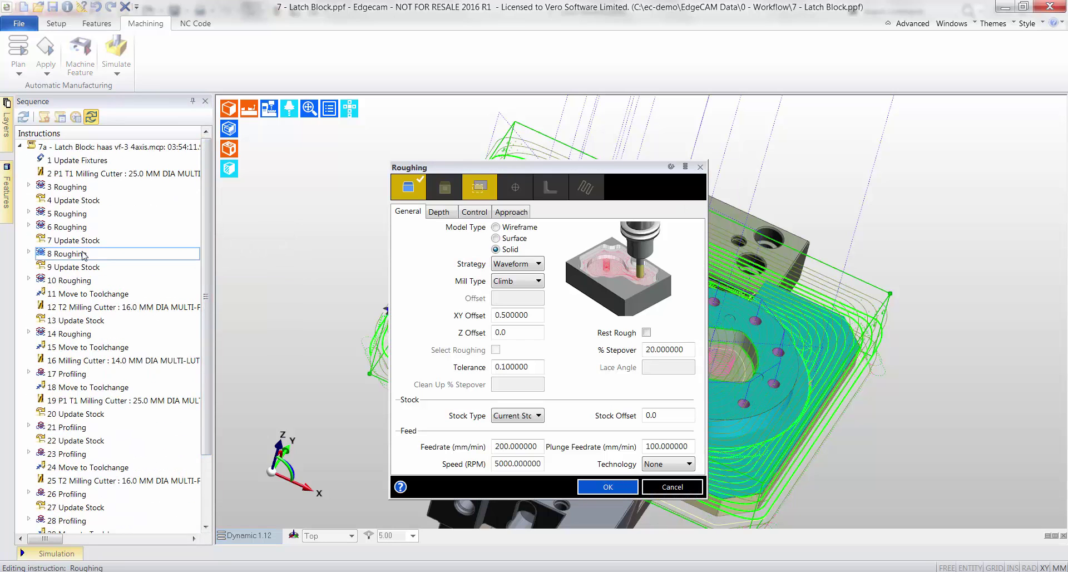
{"action": "left_click", "coordinate": [532, 330]}
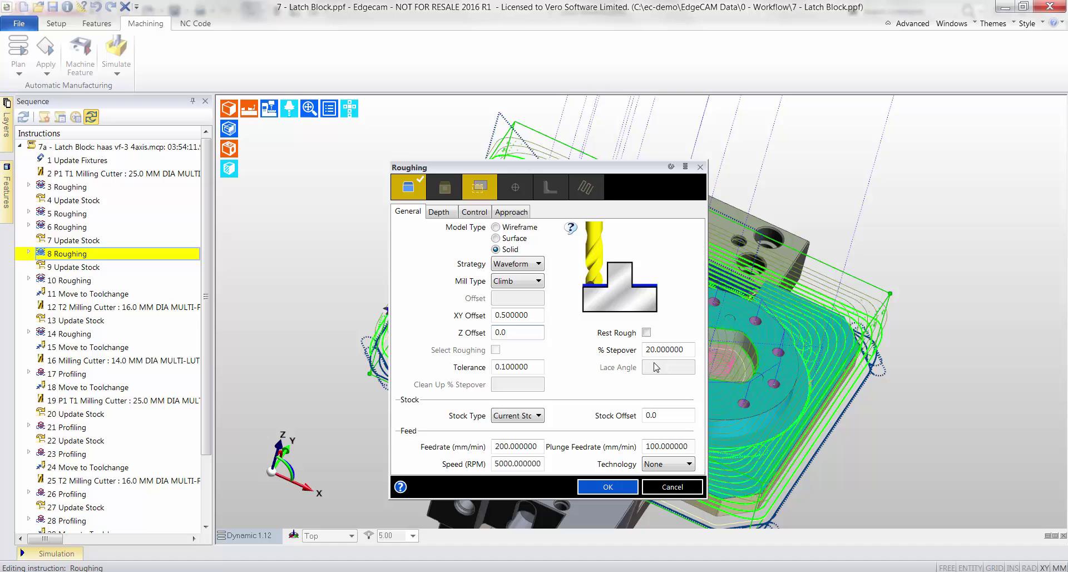
{"action": "left_click", "coordinate": [684, 350]}
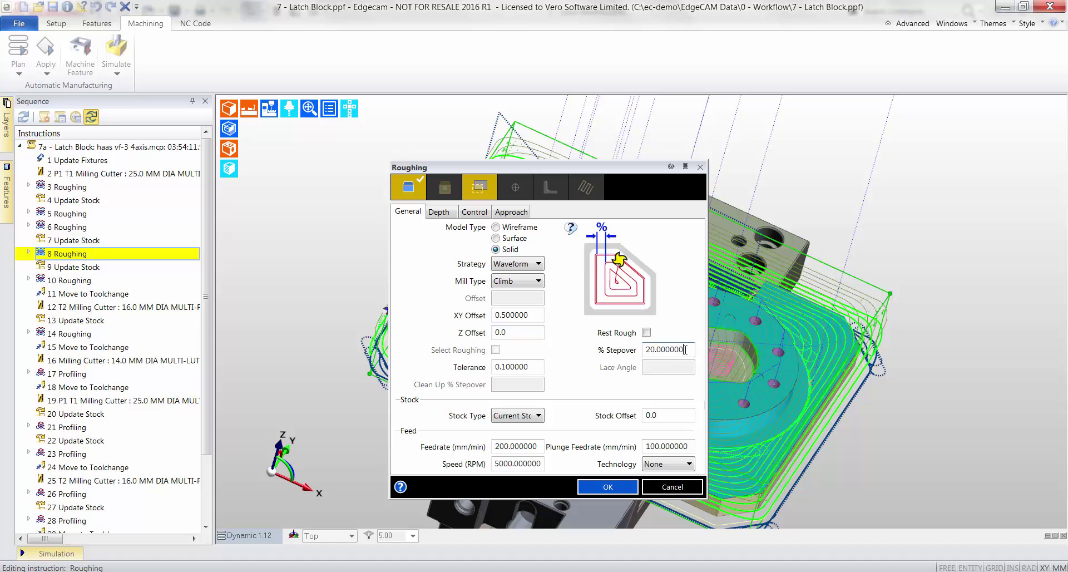
{"action": "left_click", "coordinate": [672, 486]}
Review the XY and Z offset settings of the instruction 21 Profiling cycle, leaving it without changes
{"action": "double_click", "coordinate": [78, 426]}
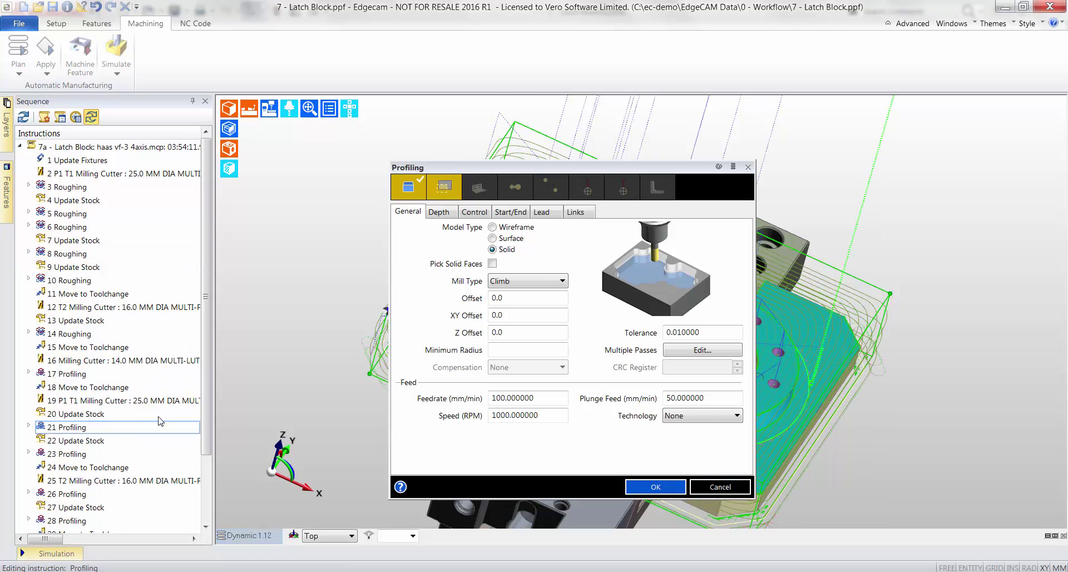
{"action": "left_click", "coordinate": [514, 314]}
{"action": "left_click", "coordinate": [522, 332]}
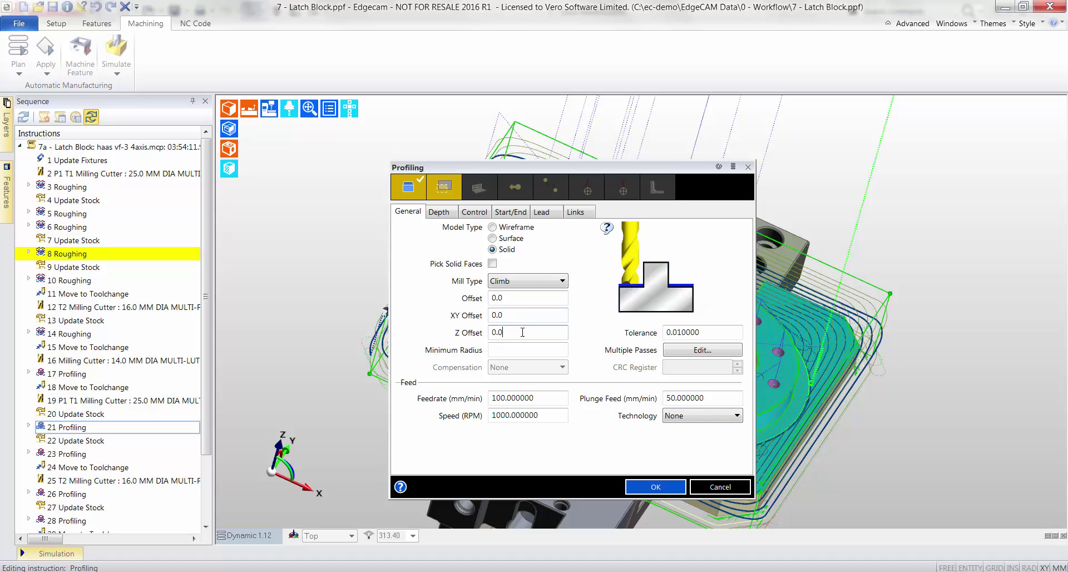
{"action": "left_click", "coordinate": [721, 488]}
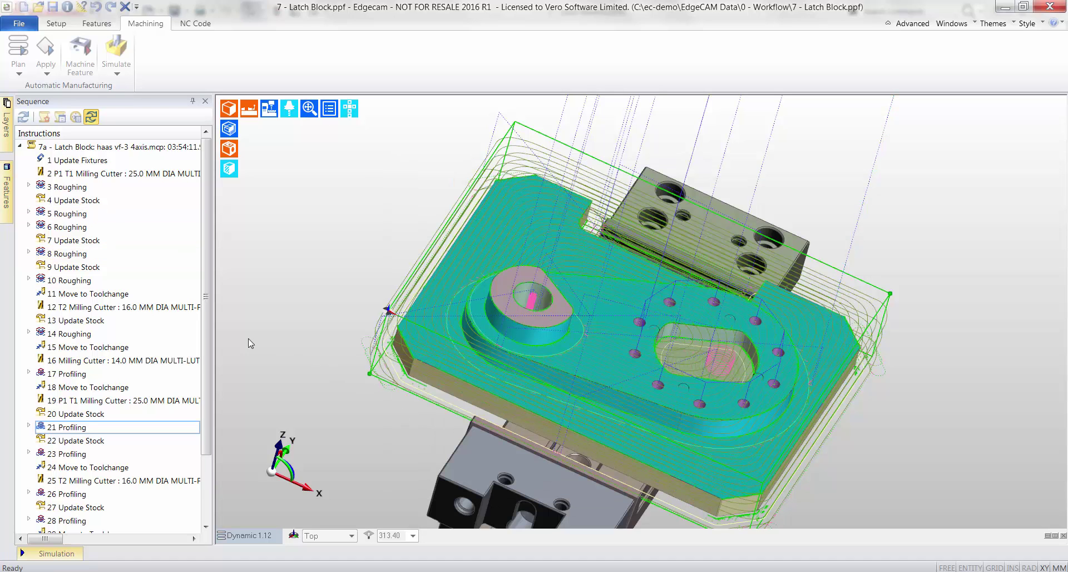
Review the Chipbreak and Ream strategies and the dwell time of the final Hole : Drill cycle, and cancel the edit
{"action": "scroll", "coordinate": [207, 321], "scroll_direction": "down", "scroll_amount": 2}
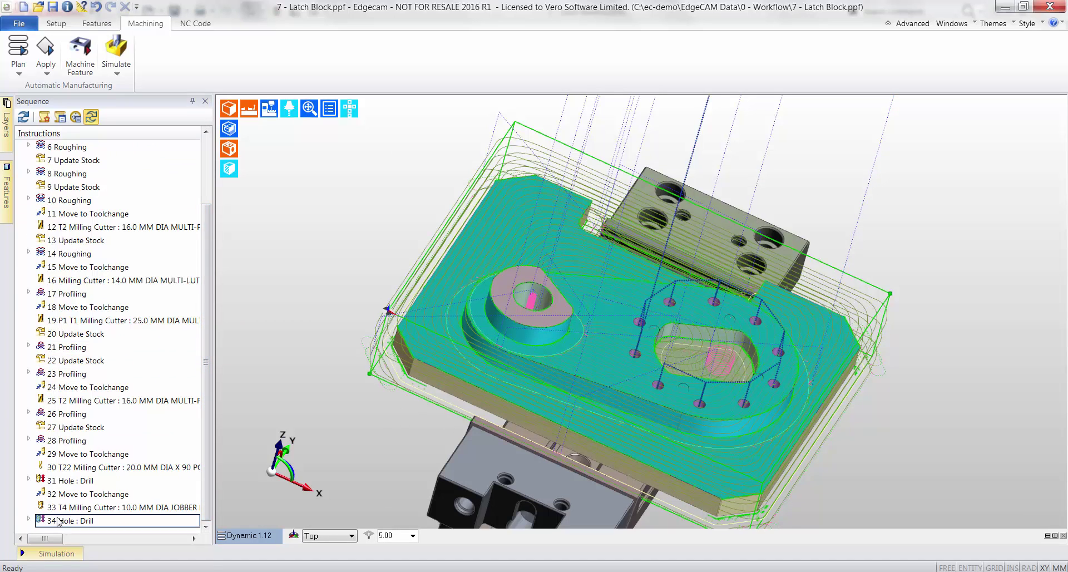
{"action": "left_click", "coordinate": [508, 273]}
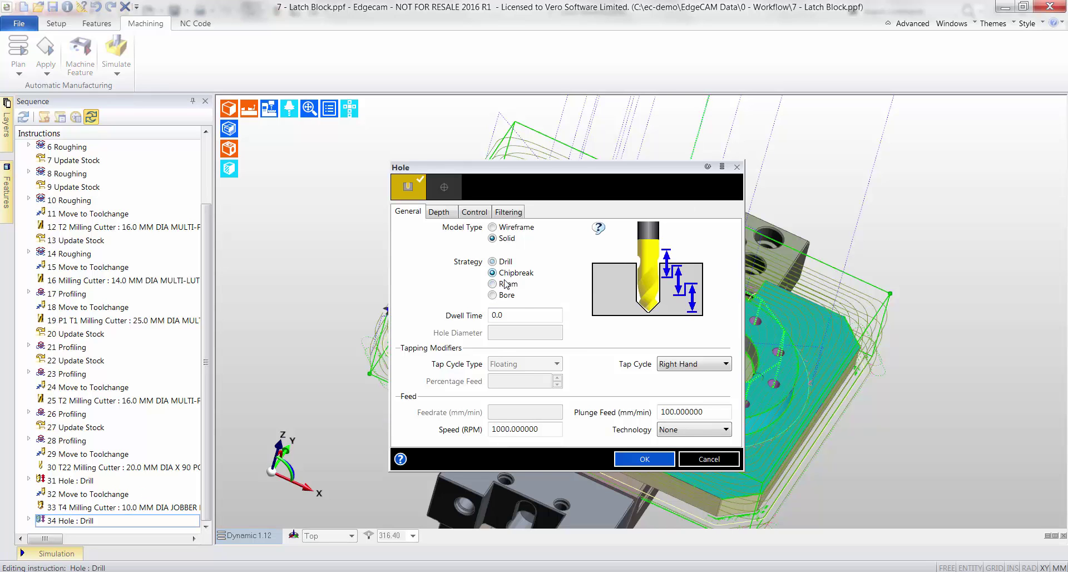
{"action": "left_click", "coordinate": [506, 284]}
{"action": "left_click", "coordinate": [521, 315]}
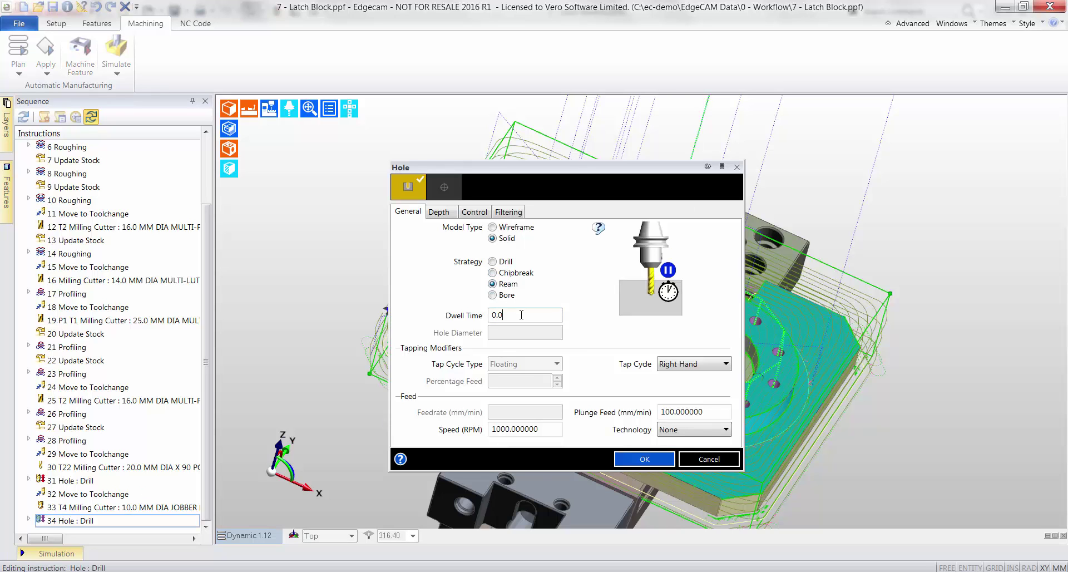
{"action": "left_click", "coordinate": [702, 461]}
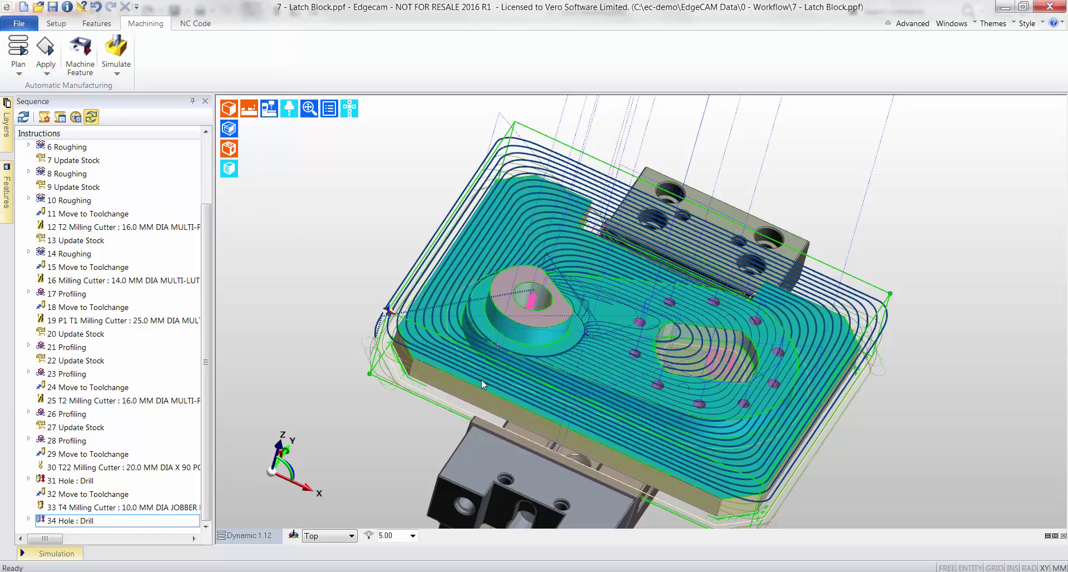
Hide the fixtures around the latch block
{"action": "left_click", "coordinate": [249, 108]}
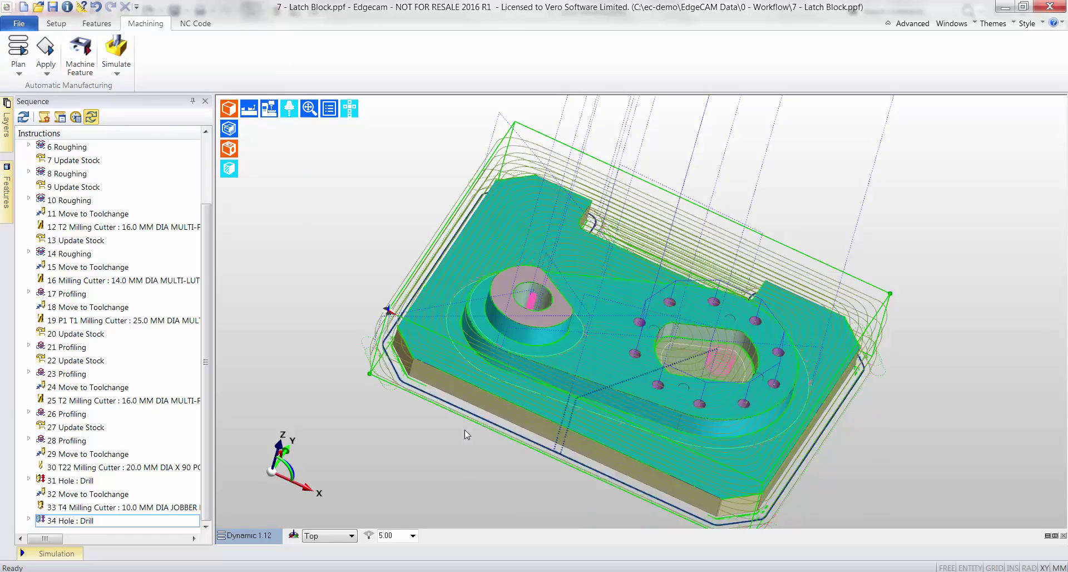
Display the stock around the latch block and inspect the part's underside
{"action": "middle_click_drag", "start_coordinate": [464, 429], "coordinate": [612, 287]}
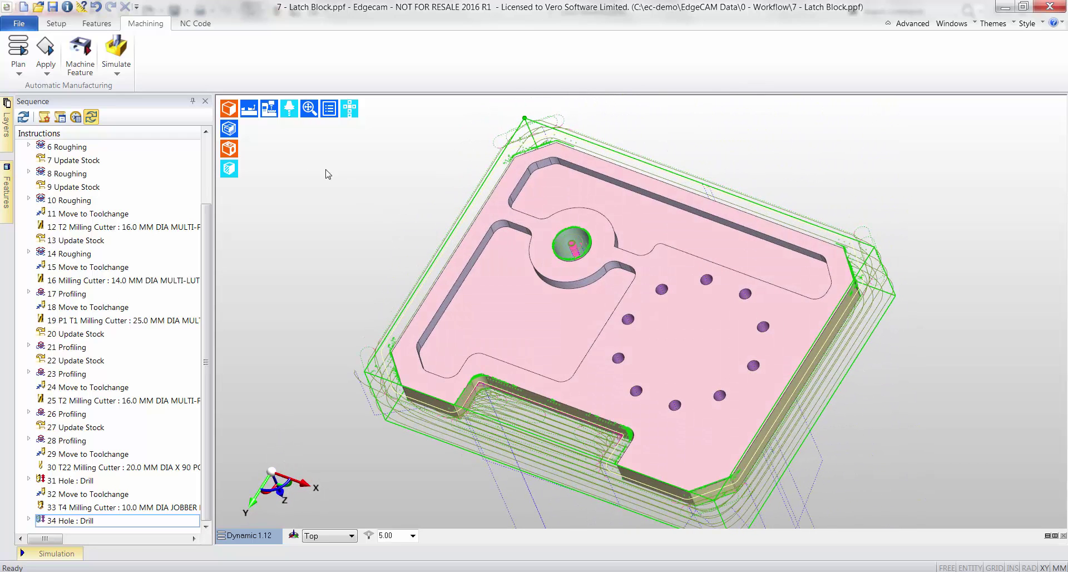
{"action": "left_click", "coordinate": [229, 134]}
{"action": "mouse_move", "coordinate": [555, 438]}
{"action": "middle_mouse_down"}
{"action": "mouse_move", "coordinate": [612, 297]}
{"action": "mouse_move", "coordinate": [332, 230]}
{"action": "middle_mouse_up"}
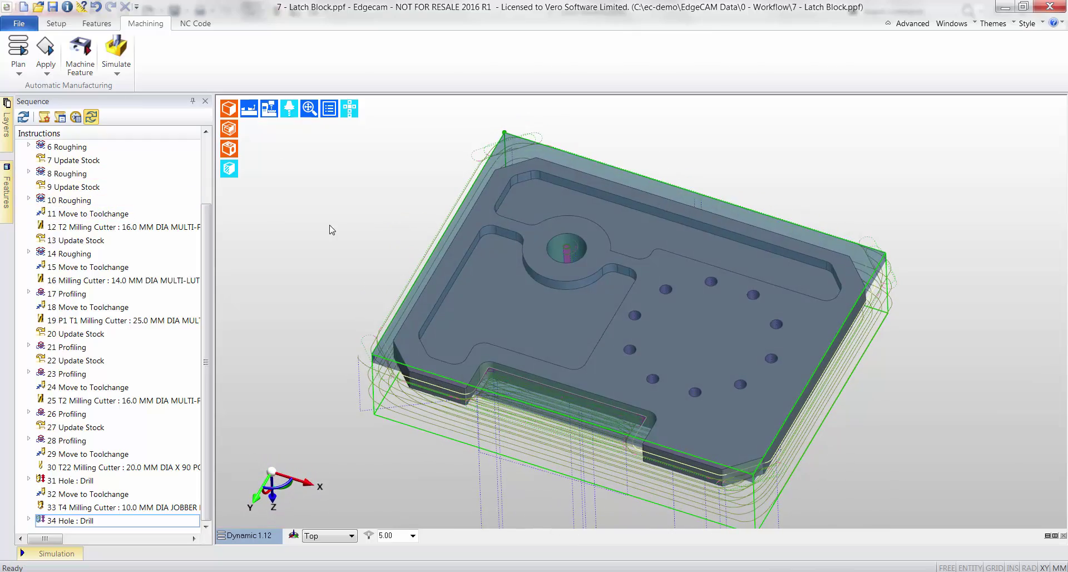
Start a new milling sequence on the Sample Mill Vertical mm.mcp machine with the toolkit name cleared
{"action": "left_click", "coordinate": [56, 24]}
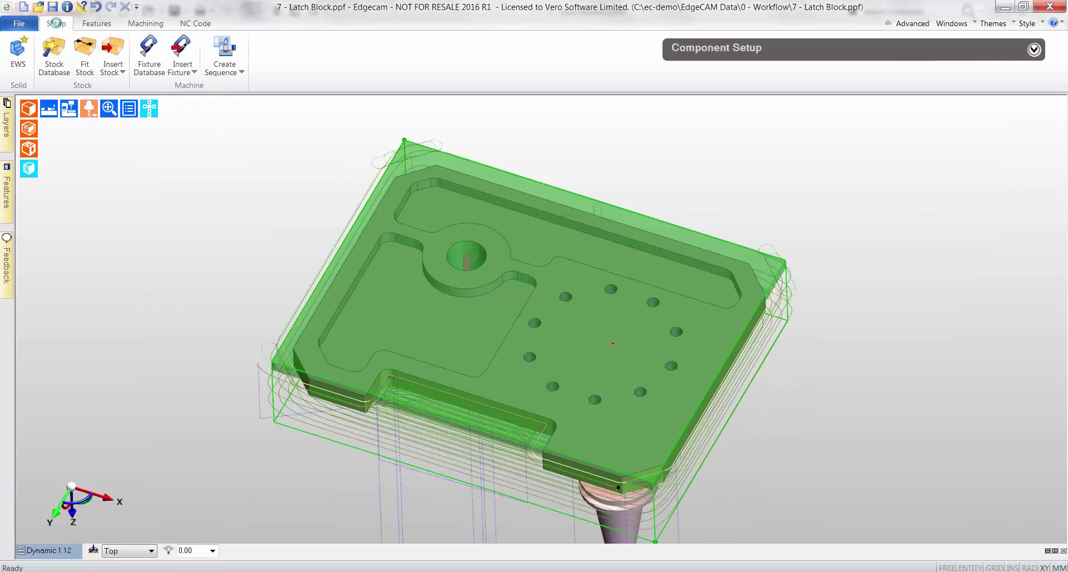
{"action": "left_click", "coordinate": [241, 73]}
{"action": "left_click", "coordinate": [238, 89]}
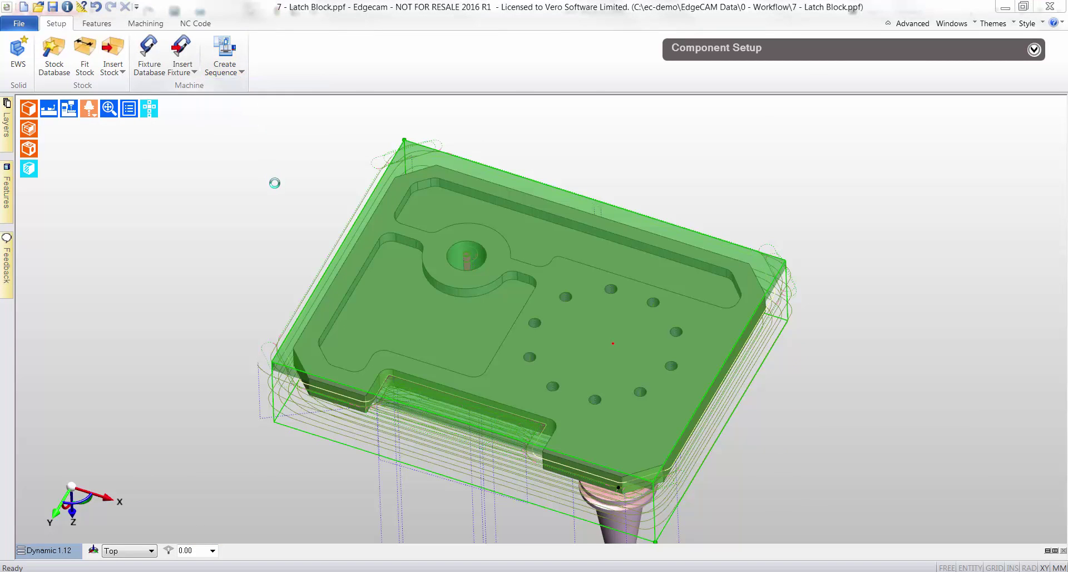
{"action": "left_click", "coordinate": [386, 267]}
{"action": "left_click", "coordinate": [385, 267]}
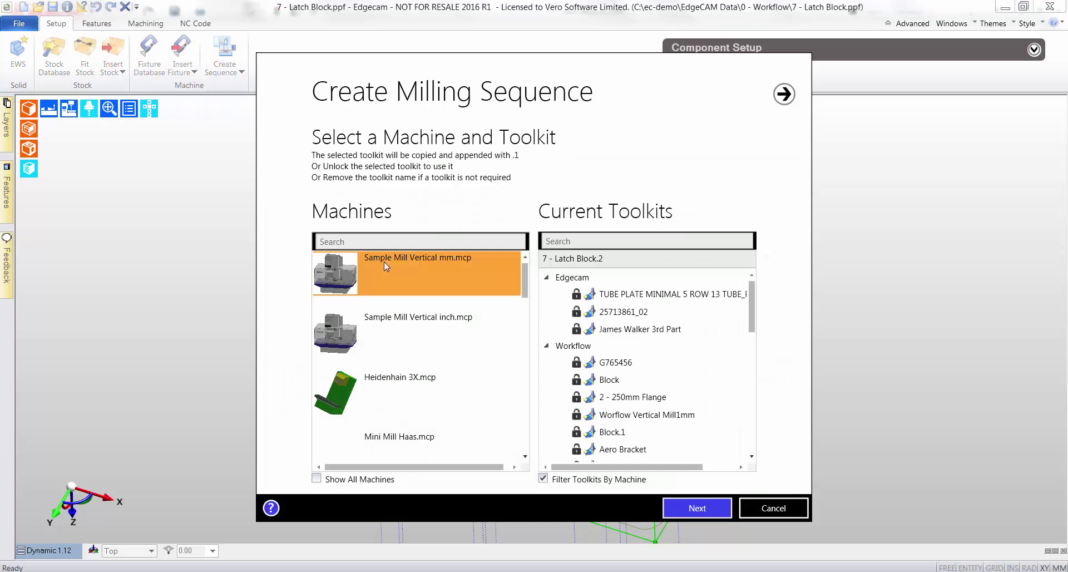
{"action": "key", "text": "ctrl+a"}
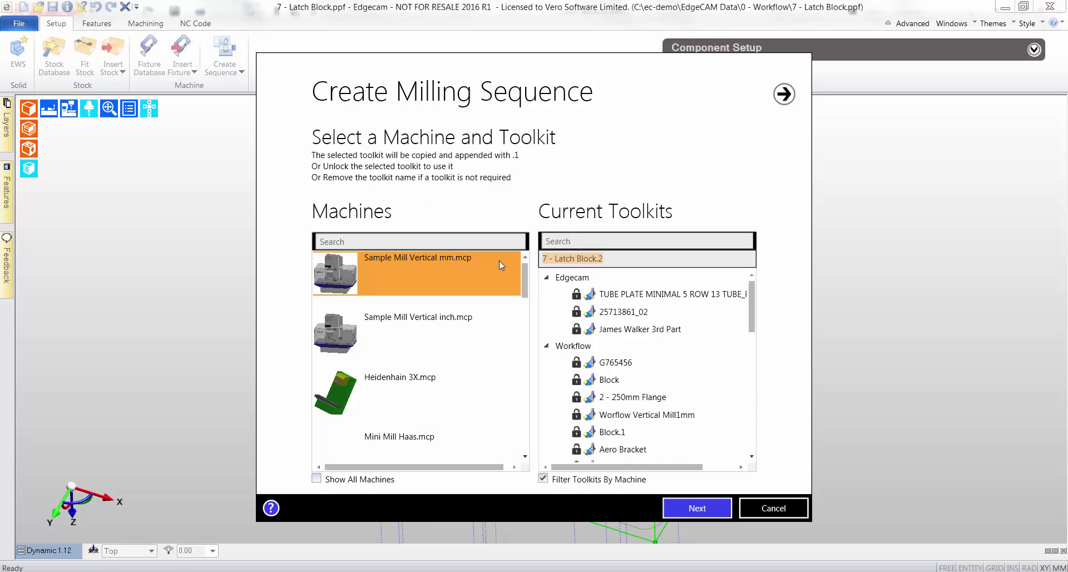
{"action": "key", "text": "BackSpace"}
{"action": "left_click", "coordinate": [695, 507]}
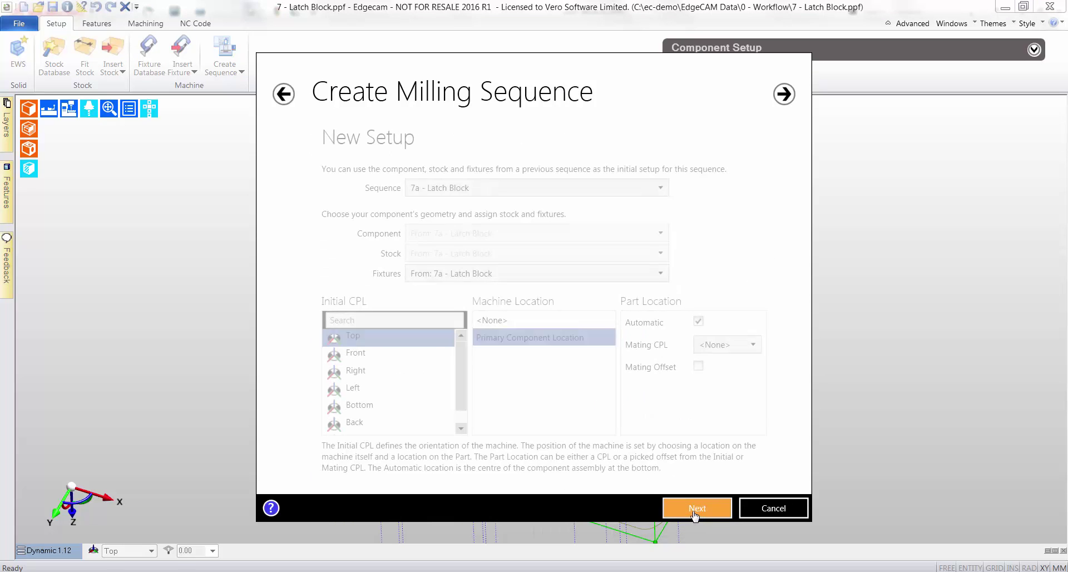
Set the initial CPL to Bottom and the fixtures to <None>, and create the sequence with its default name
{"action": "left_click", "coordinate": [350, 405]}
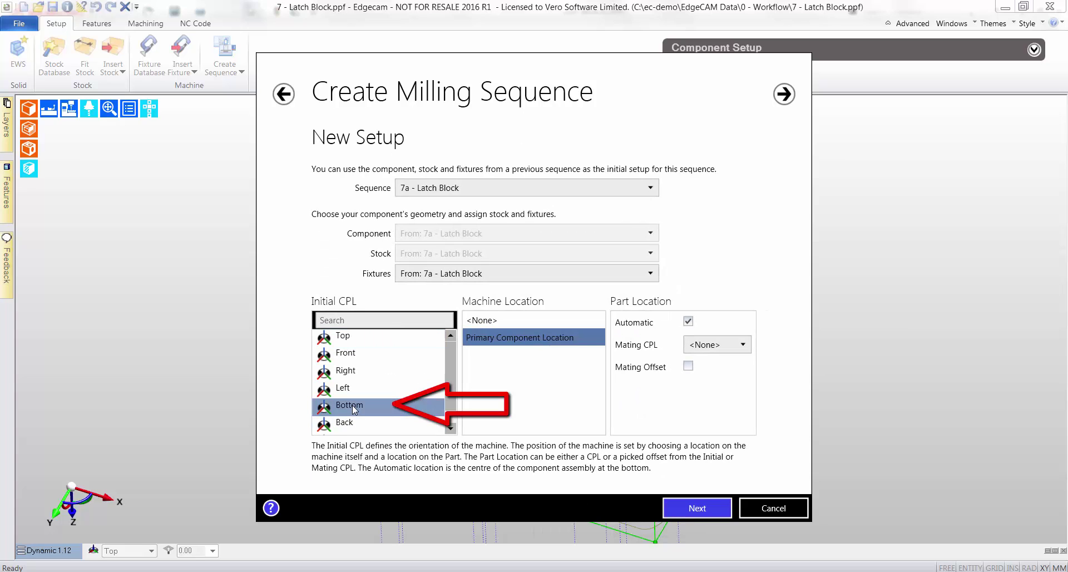
{"action": "left_click", "coordinate": [651, 275]}
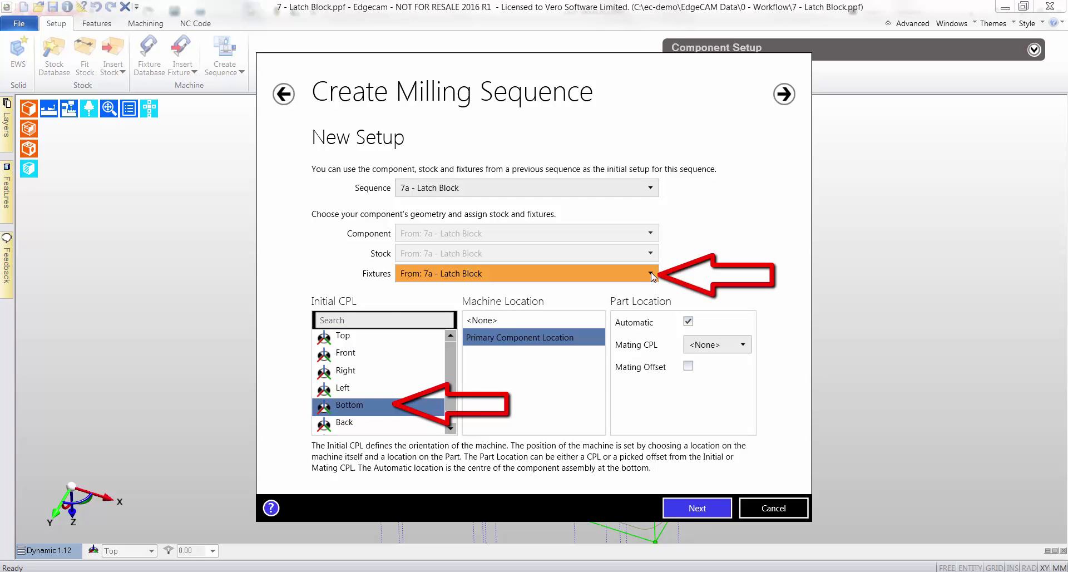
{"action": "left_click", "coordinate": [633, 290]}
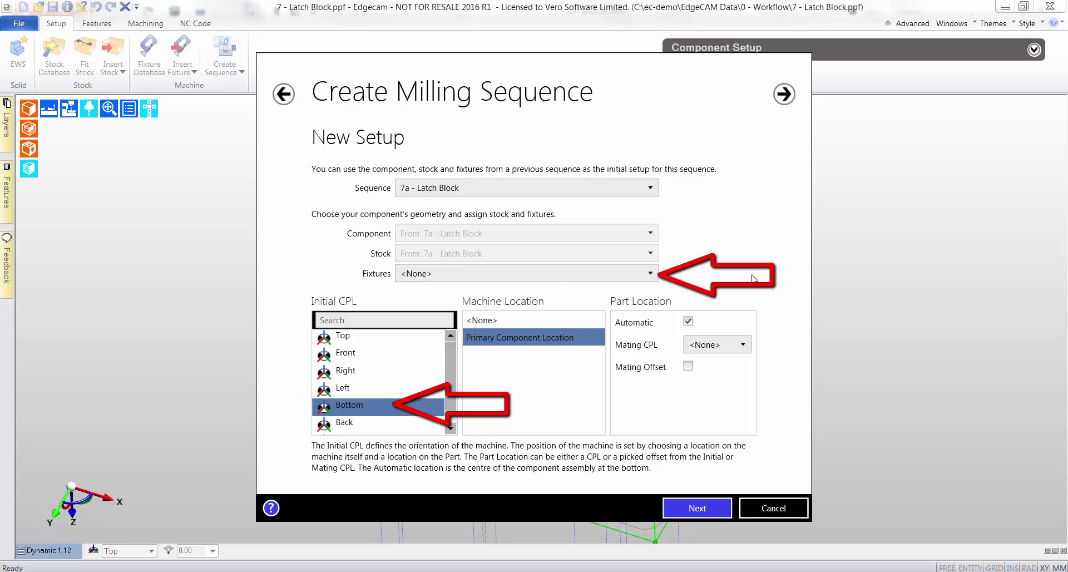
{"action": "left_click", "coordinate": [711, 508]}
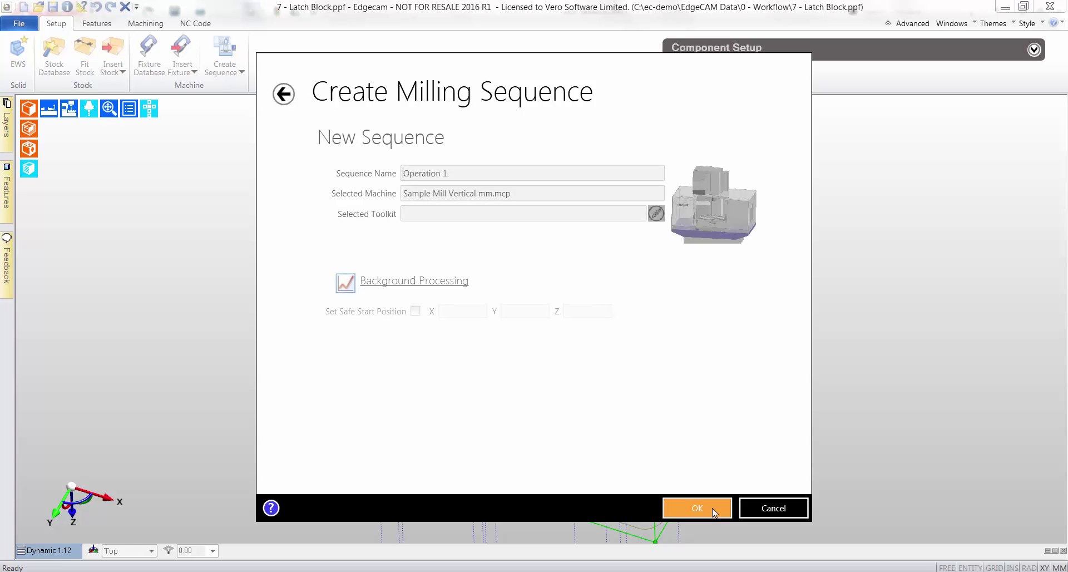
{"action": "left_click", "coordinate": [712, 509]}
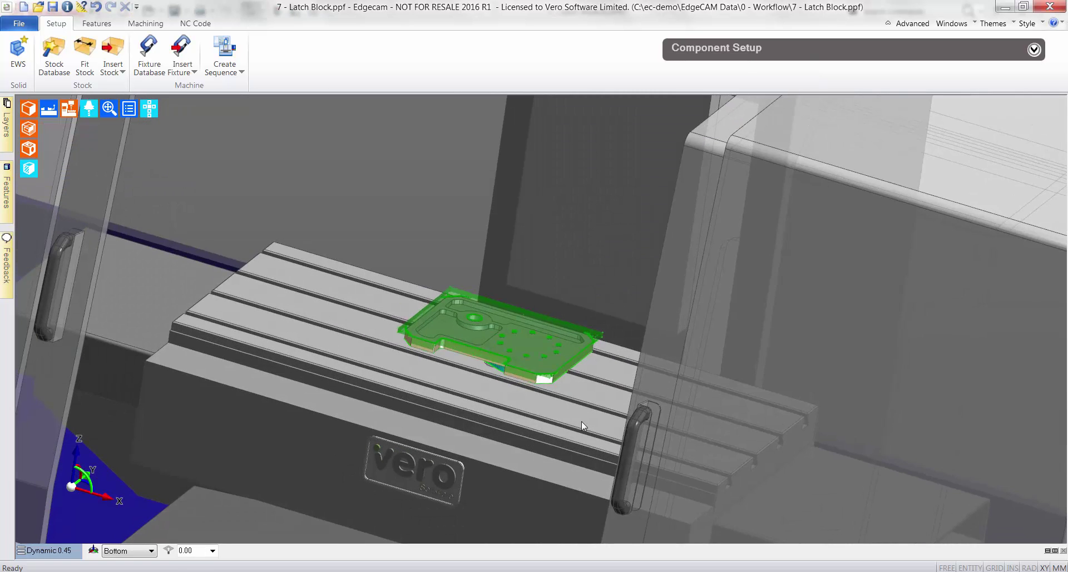
Clamp the latch block on the machine table in a Gerardi Long Vice from the fixture database
{"action": "scroll", "coordinate": [556, 405], "scroll_direction": "up", "scroll_amount": 3}
{"action": "middle_click_drag", "start_coordinate": [536, 388], "coordinate": [753, 487]}
{"action": "scroll", "coordinate": [697, 472], "scroll_direction": "down", "scroll_amount": 4}
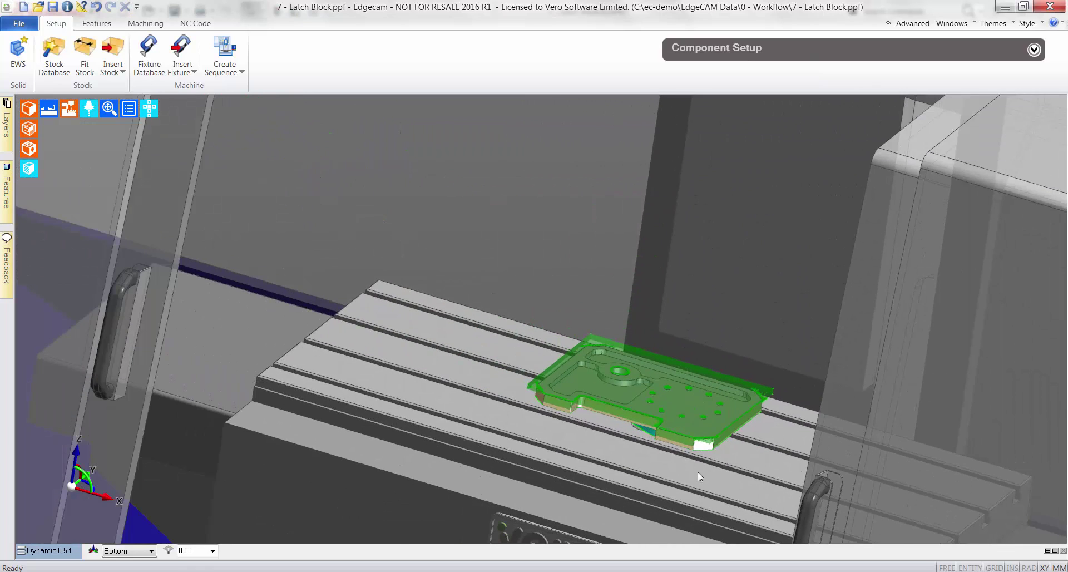
{"action": "left_click", "coordinate": [148, 52]}
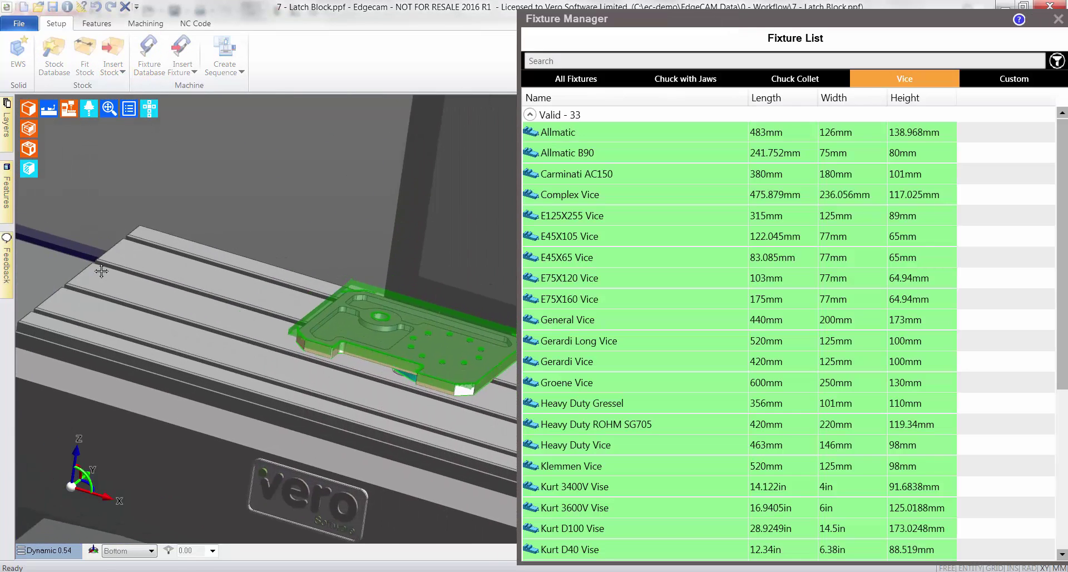
{"action": "left_click", "coordinate": [590, 321]}
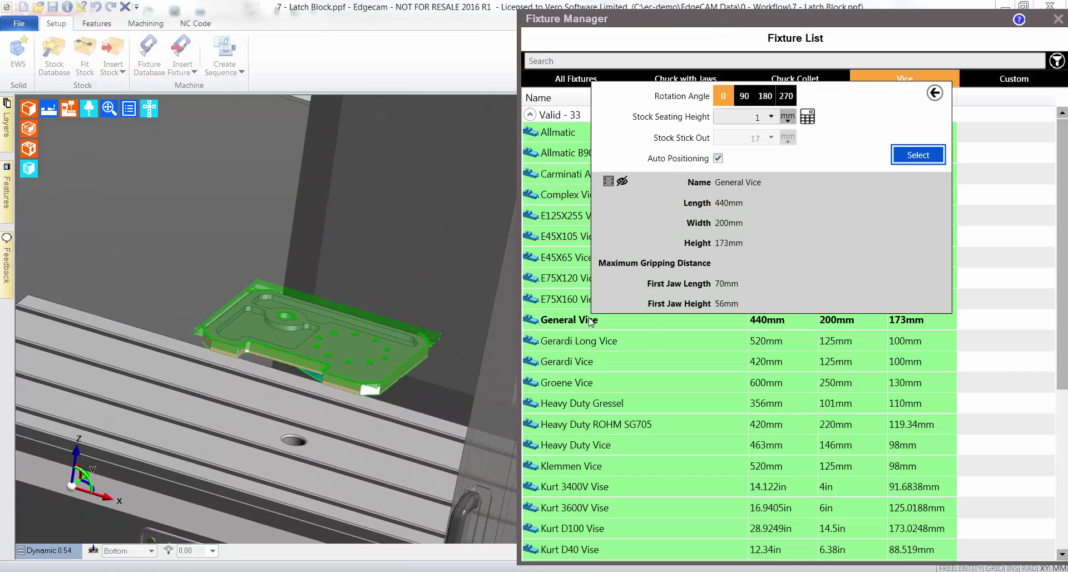
{"action": "left_click", "coordinate": [574, 342]}
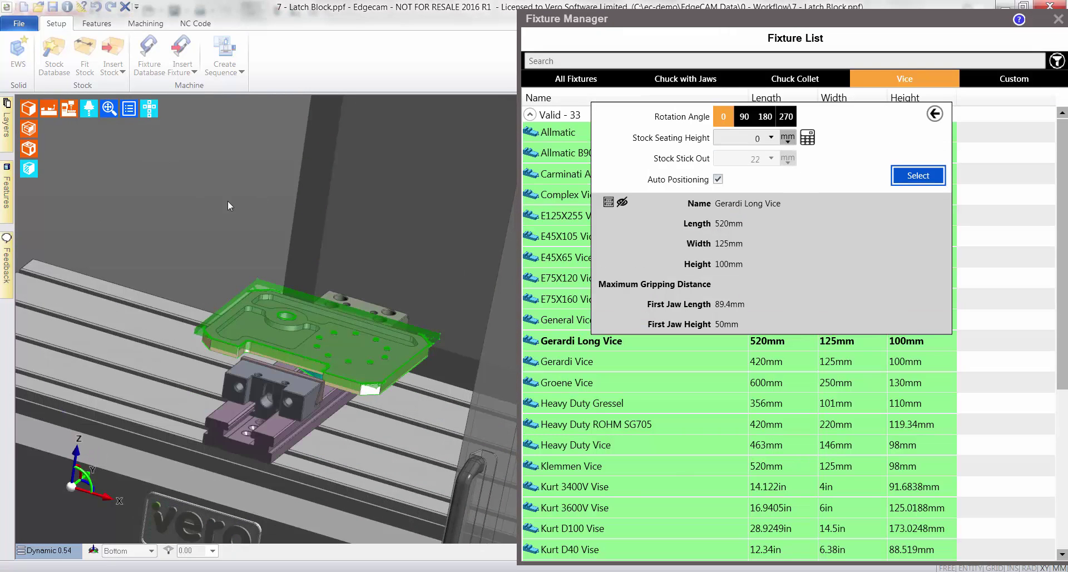
{"action": "left_click", "coordinate": [919, 176]}
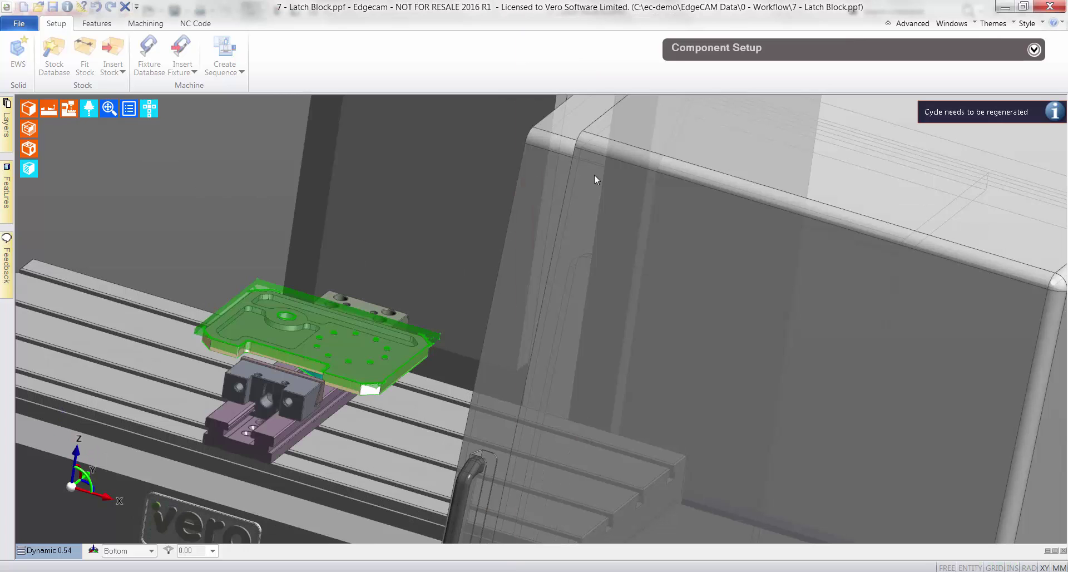
Start Find Features and select the Bottom CPL as the search plane
{"action": "left_click", "coordinate": [99, 23]}
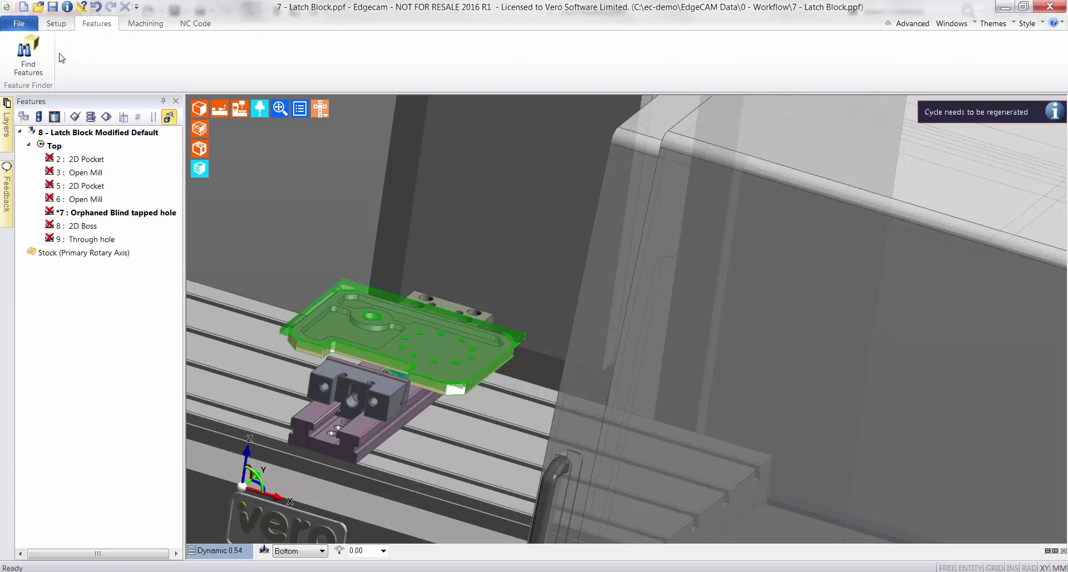
{"action": "left_click", "coordinate": [31, 64]}
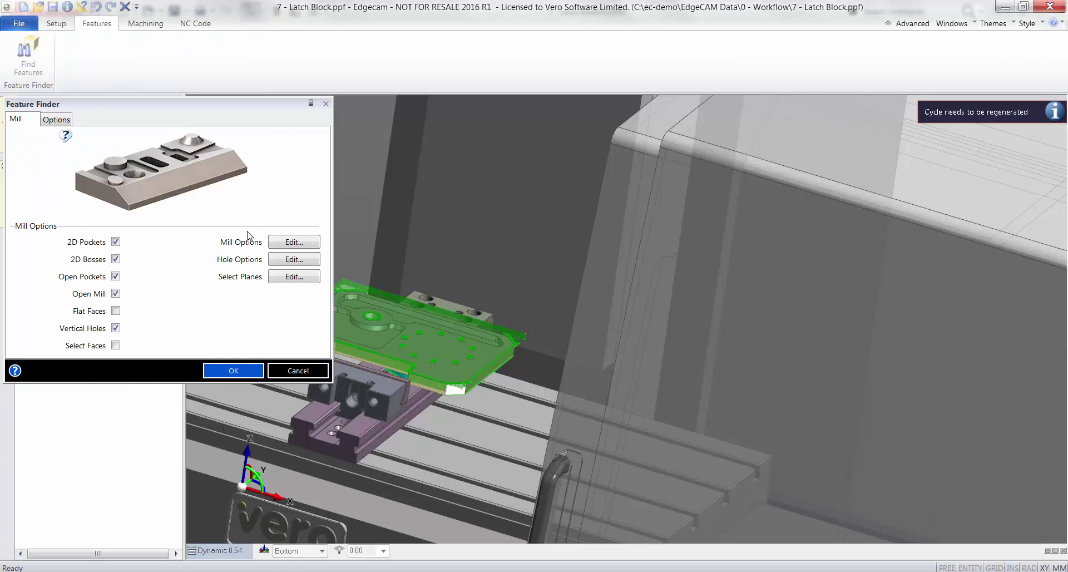
{"action": "left_click", "coordinate": [293, 277]}
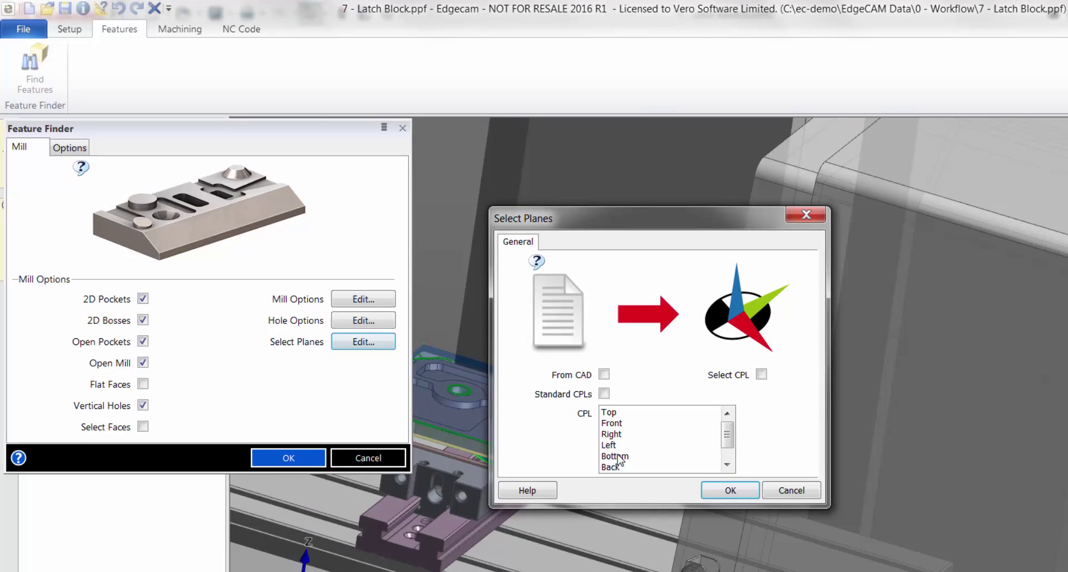
{"action": "left_click", "coordinate": [616, 457]}
{"action": "left_click", "coordinate": [723, 490]}
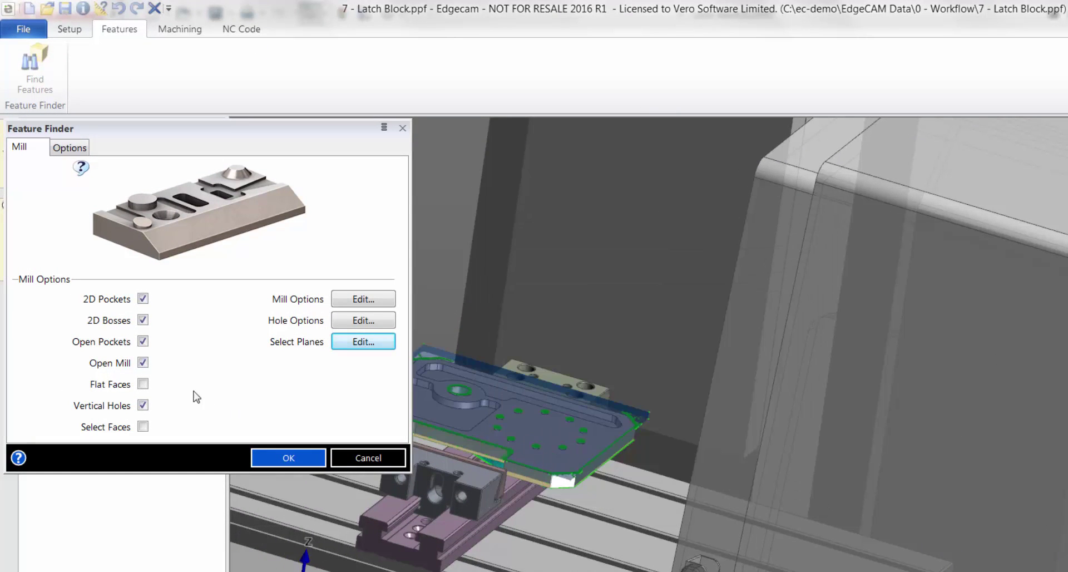
Exclude Open Mill, Open Pockets and 2D Bosses, include Flat Faces, and run the feature search
{"action": "left_click", "coordinate": [143, 362]}
{"action": "left_click", "coordinate": [142, 340]}
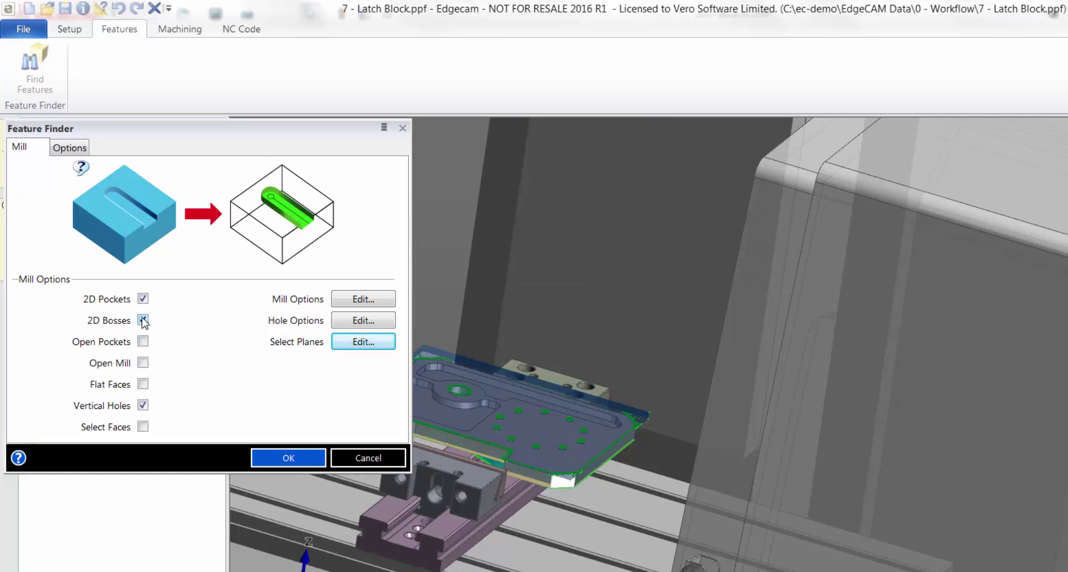
{"action": "left_click", "coordinate": [143, 320]}
{"action": "left_click", "coordinate": [143, 383]}
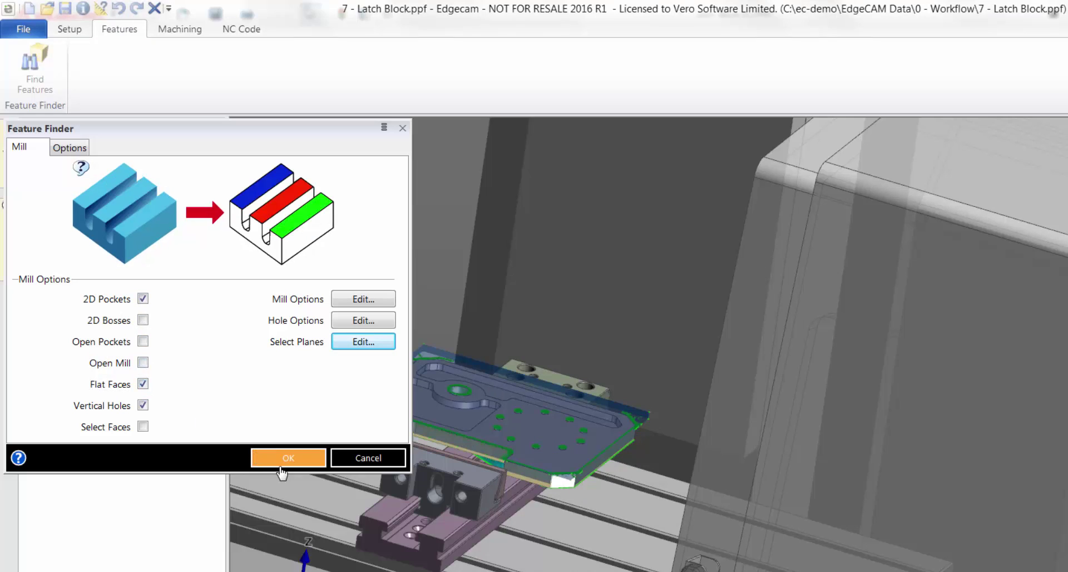
{"action": "left_click", "coordinate": [282, 459]}
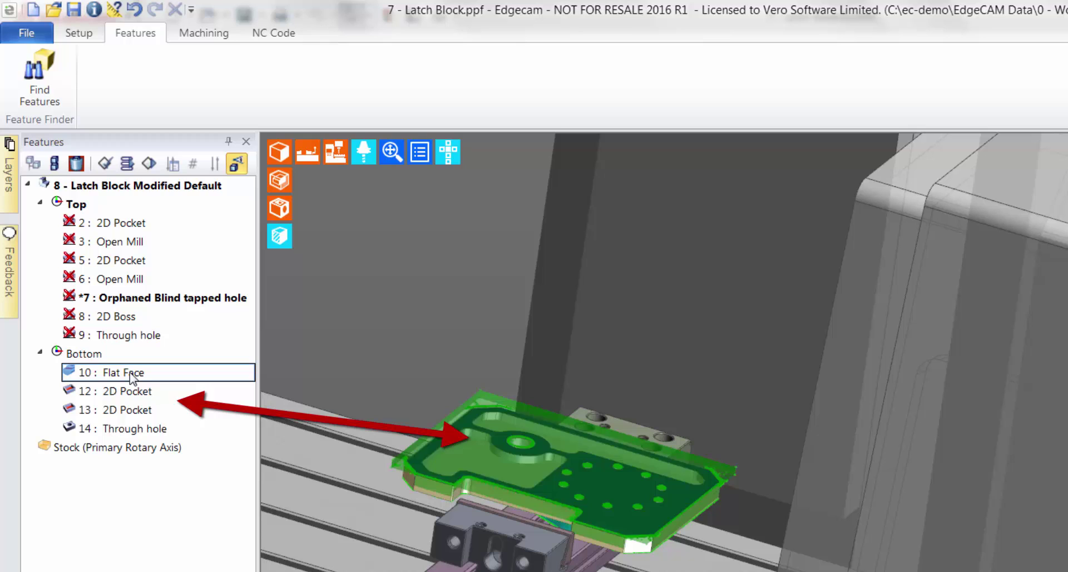
Highlight the two 2D pockets and the through hole of the Bottom plane on the model in turn
{"action": "left_click", "coordinate": [133, 395]}
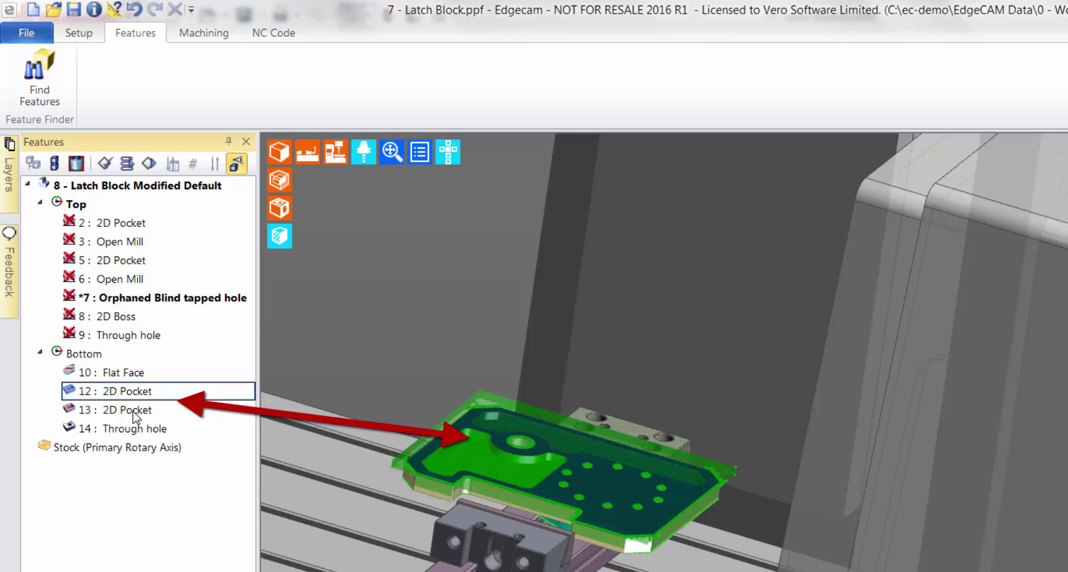
{"action": "left_click", "coordinate": [135, 411]}
{"action": "left_click", "coordinate": [137, 428]}
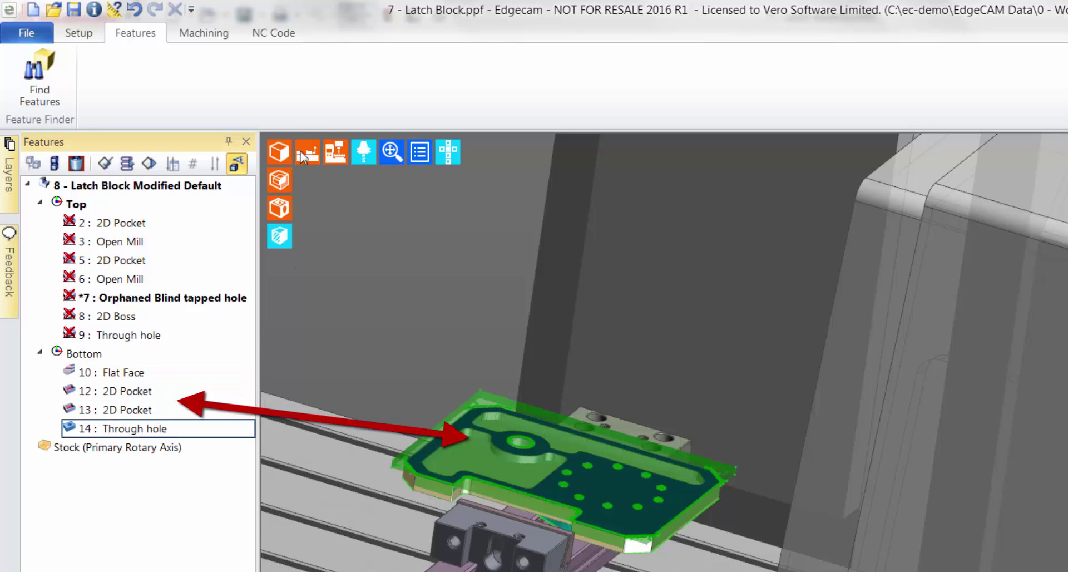
Hide the machine and the stock around the latch block
{"action": "left_click", "coordinate": [337, 154]}
{"action": "scroll", "coordinate": [512, 363], "scroll_direction": "up", "scroll_amount": 5}
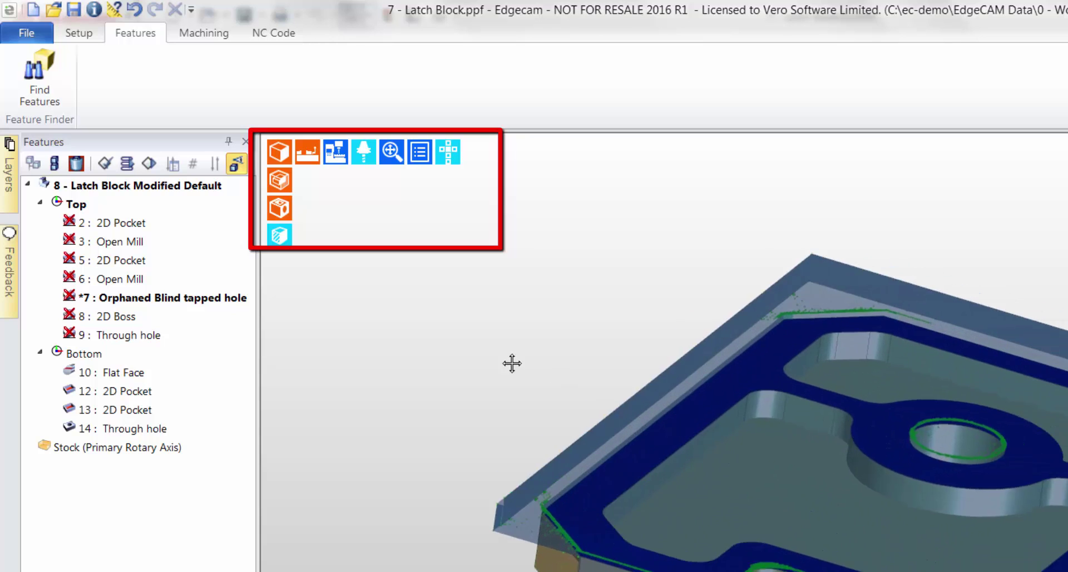
{"action": "left_click", "coordinate": [279, 180]}
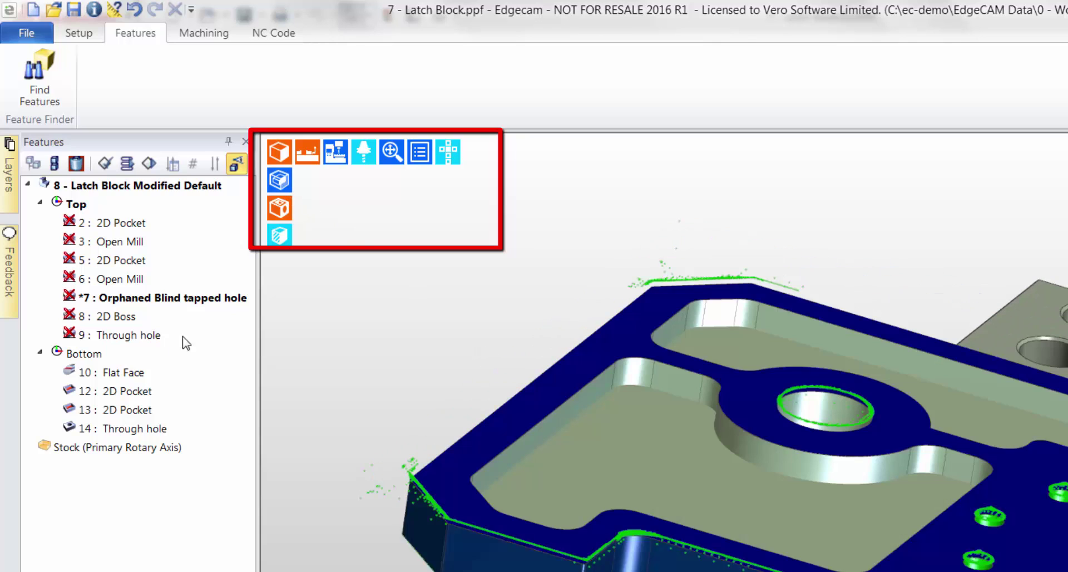
Check the Bottom plane's flat face and both 2D pockets by highlighting each on the model
{"action": "left_click", "coordinate": [122, 372]}
{"action": "left_click", "coordinate": [127, 392]}
{"action": "left_click", "coordinate": [132, 411]}
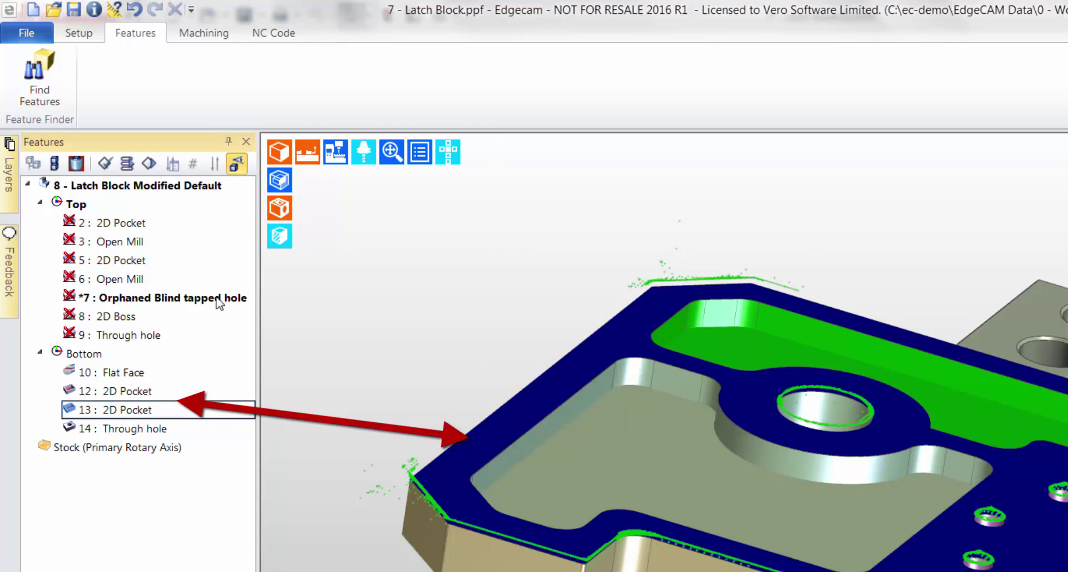
Machine the Bottom plane's flat face automatically with Feature Machining, using Roughing only and the Default strategy set
{"action": "left_click", "coordinate": [200, 33]}
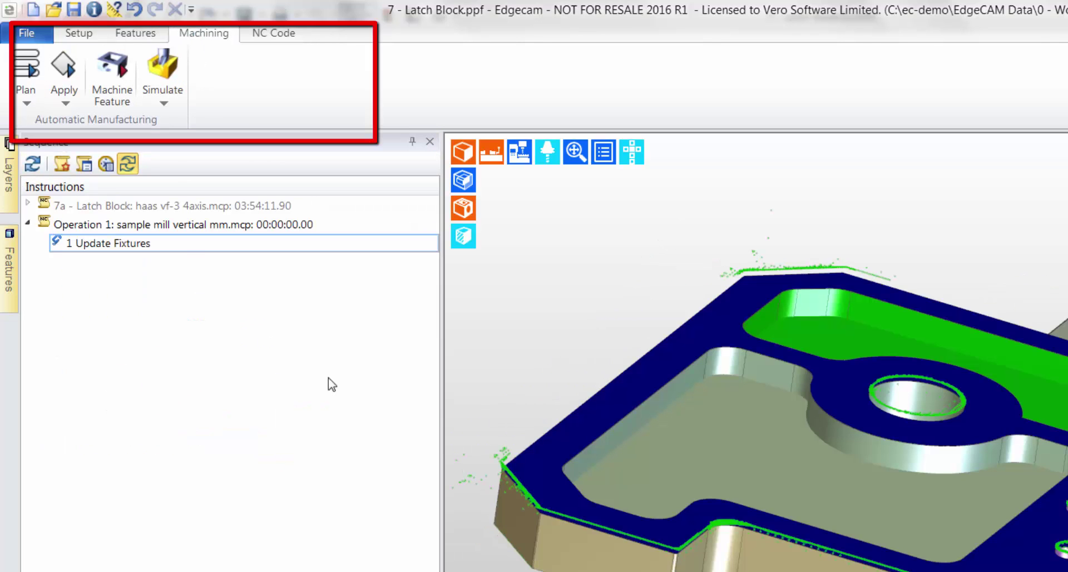
{"action": "left_click_drag", "start_coordinate": [442, 402], "coordinate": [345, 401]}
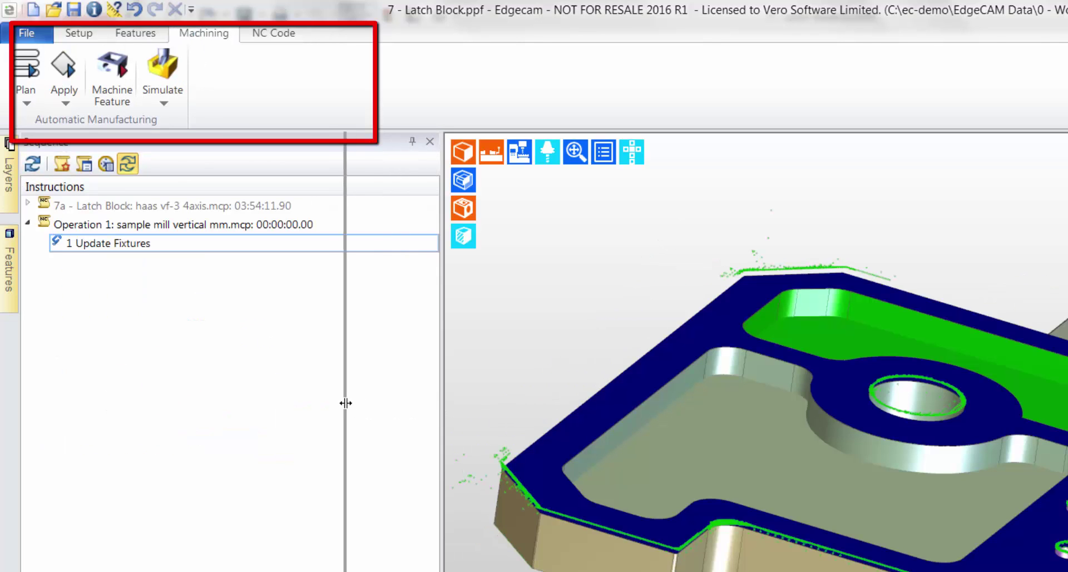
{"action": "left_click", "coordinate": [114, 70]}
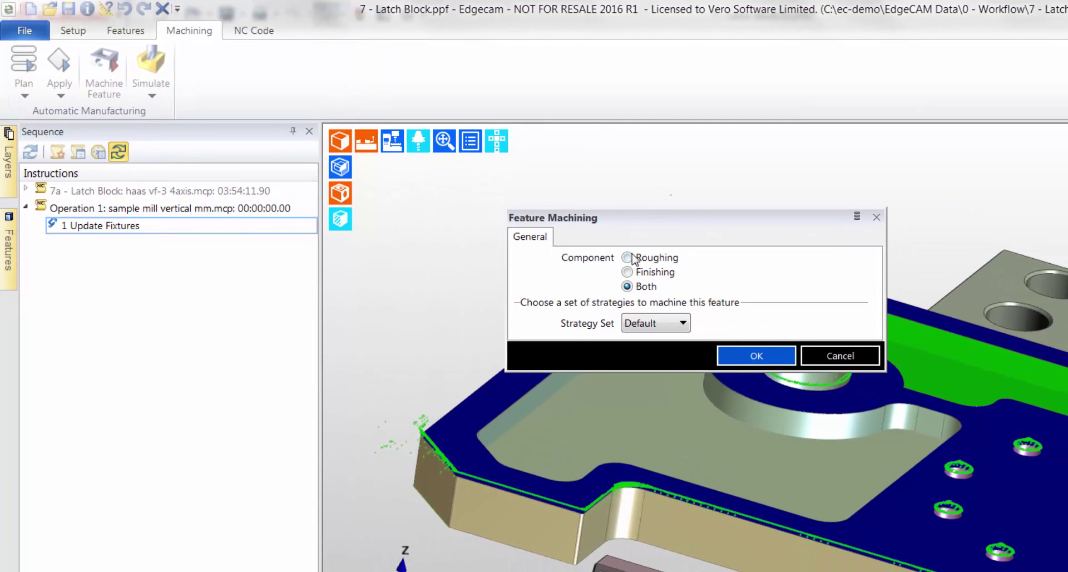
{"action": "left_click", "coordinate": [628, 257]}
{"action": "left_click", "coordinate": [728, 354]}
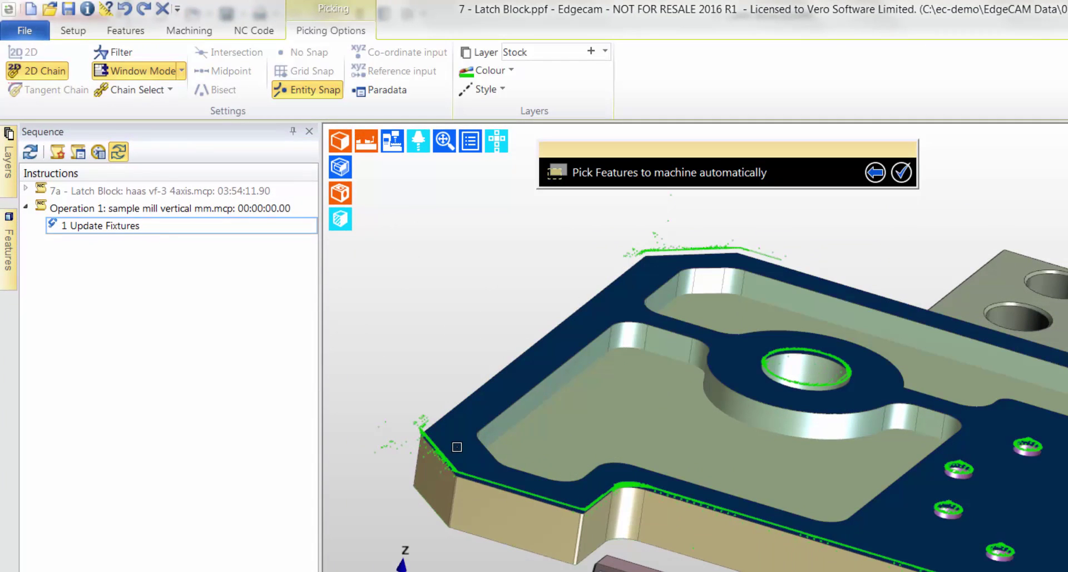
{"action": "left_click", "coordinate": [458, 444]}
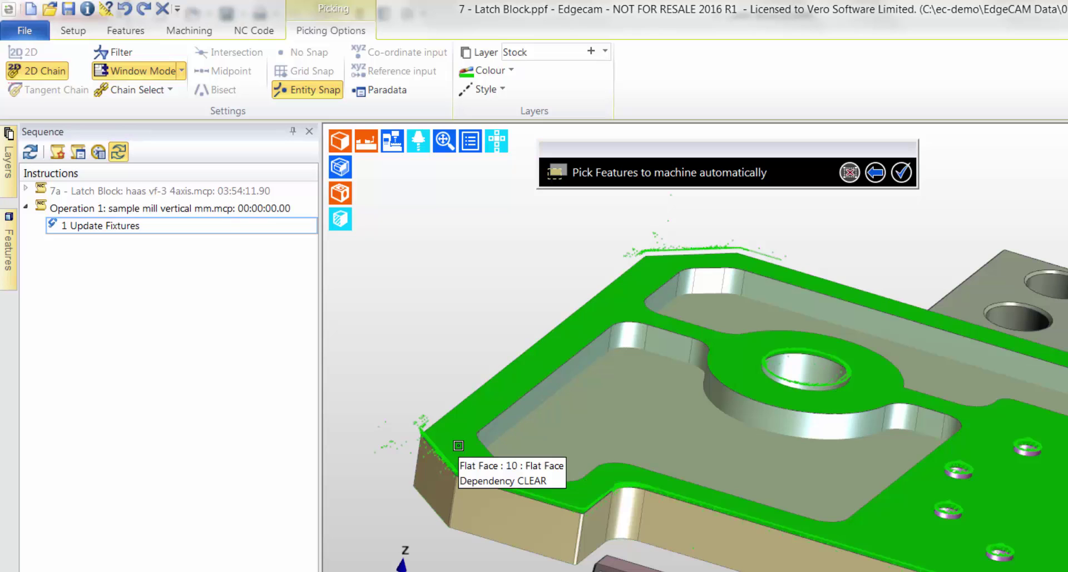
{"action": "right_click", "coordinate": [447, 318]}
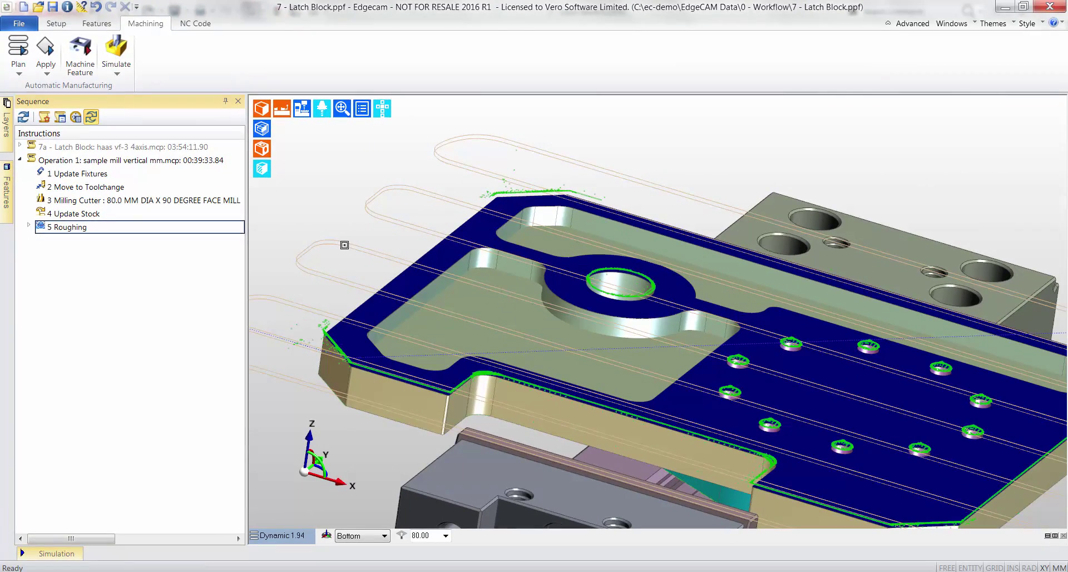
Replace the 80 mm face mill in Operation 1 with the 30 Face Mill from the ToolStore
{"action": "scroll", "coordinate": [345, 245], "scroll_direction": "down", "scroll_amount": 3}
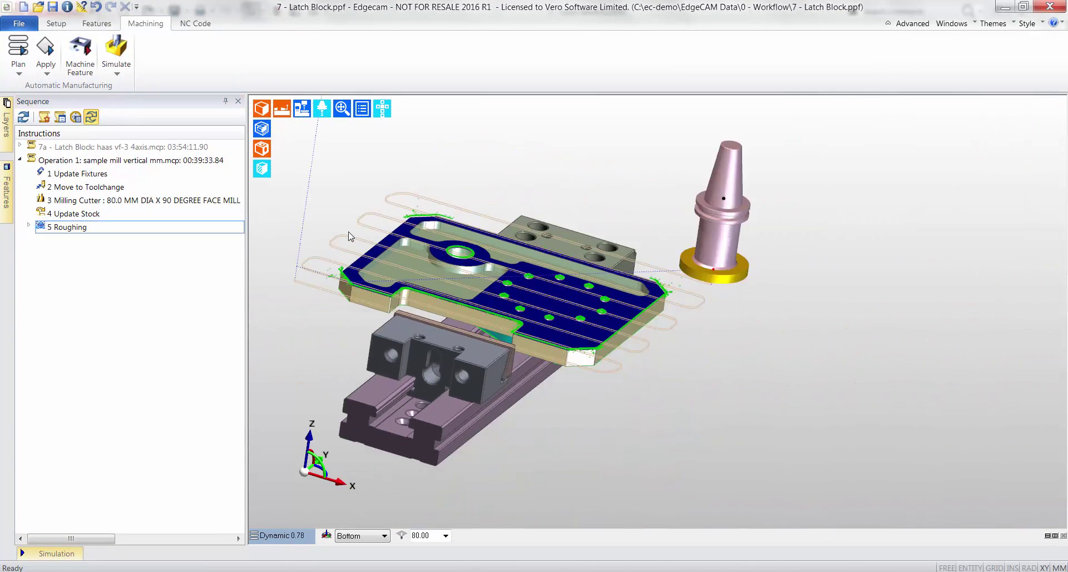
{"action": "middle_click_drag", "start_coordinate": [350, 236], "coordinate": [502, 250]}
{"action": "middle_click_drag", "start_coordinate": [351, 193], "coordinate": [337, 178]}
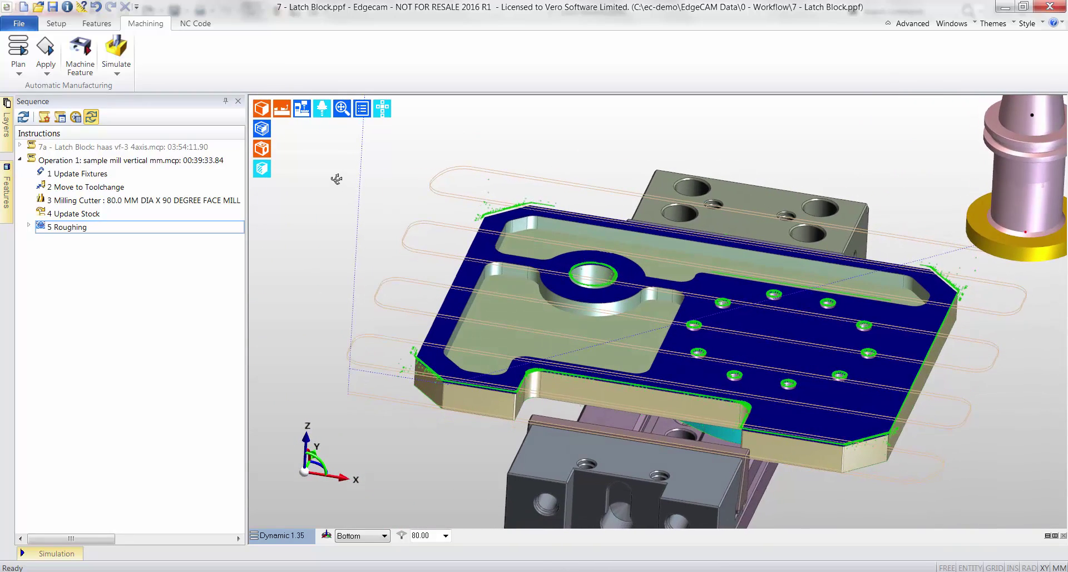
{"action": "double_click", "coordinate": [230, 206]}
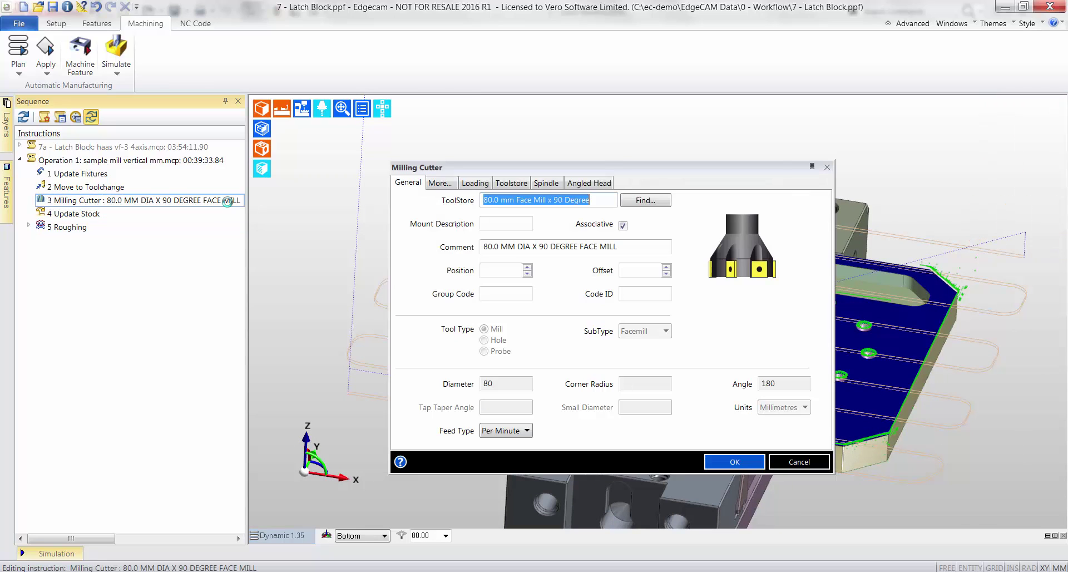
{"action": "left_click", "coordinate": [645, 199]}
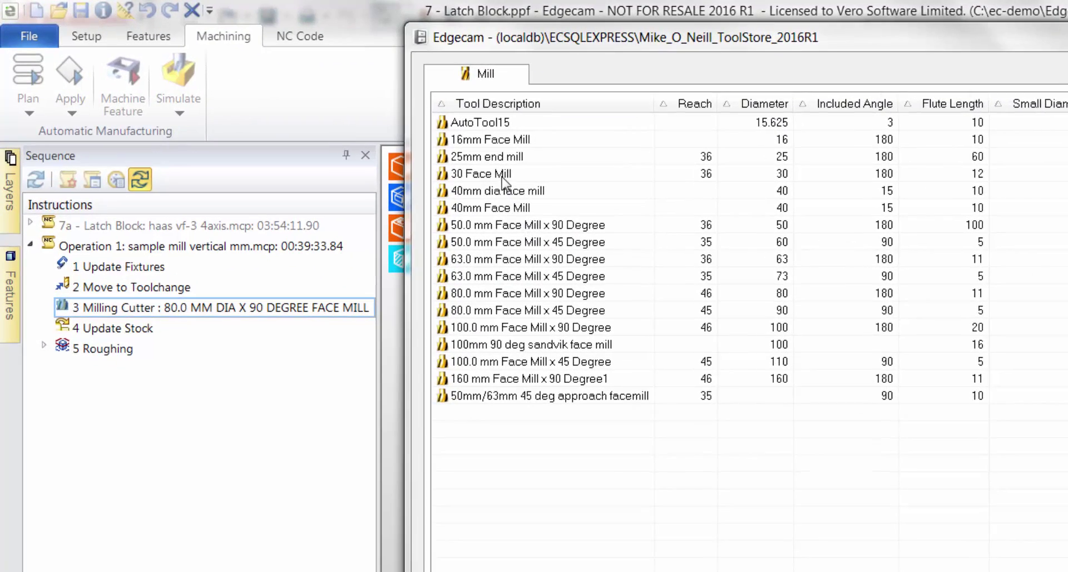
{"action": "left_click", "coordinate": [503, 177]}
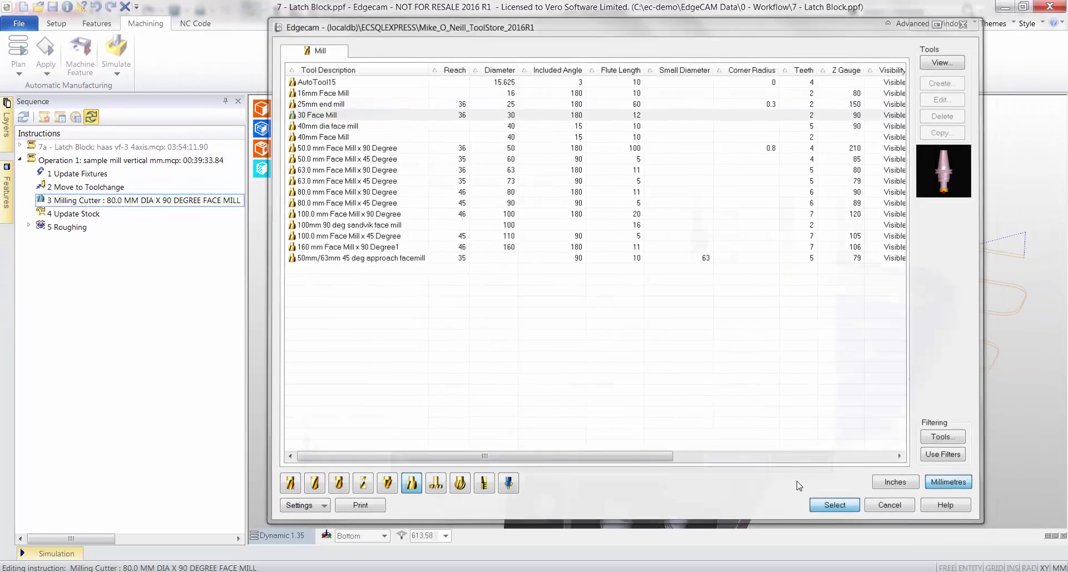
{"action": "left_click", "coordinate": [834, 504]}
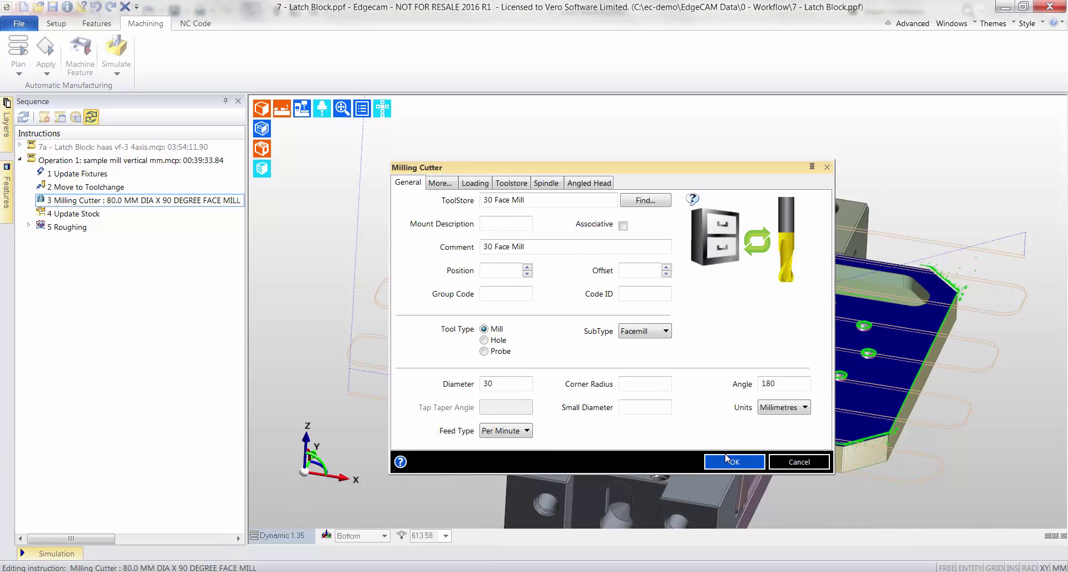
{"action": "left_click", "coordinate": [729, 462]}
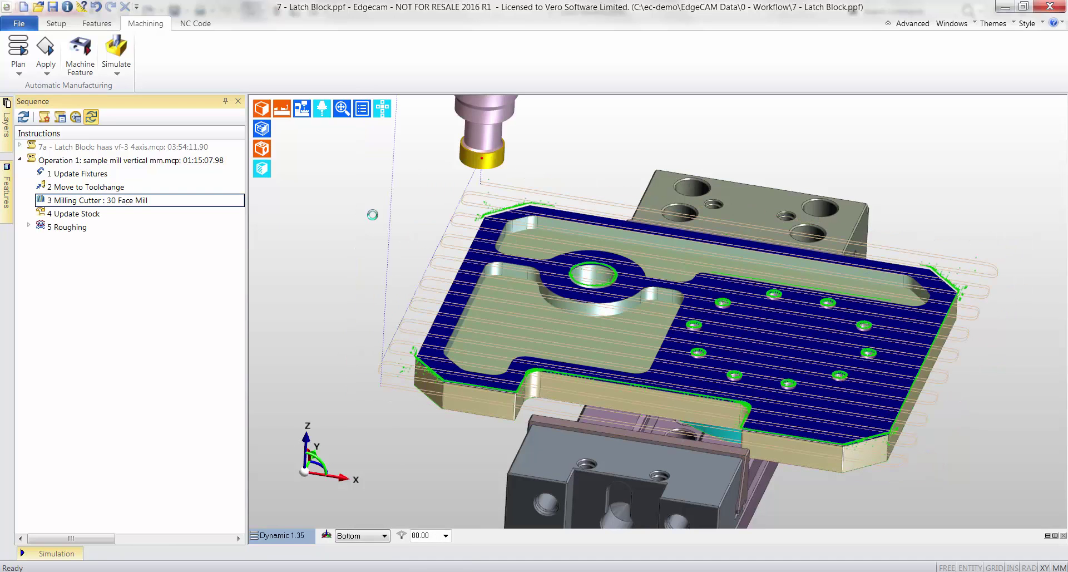
Change the Roughing cycle of Operation 1 to the Waveform strategy with a 25% stepover
{"action": "double_click", "coordinate": [89, 228]}
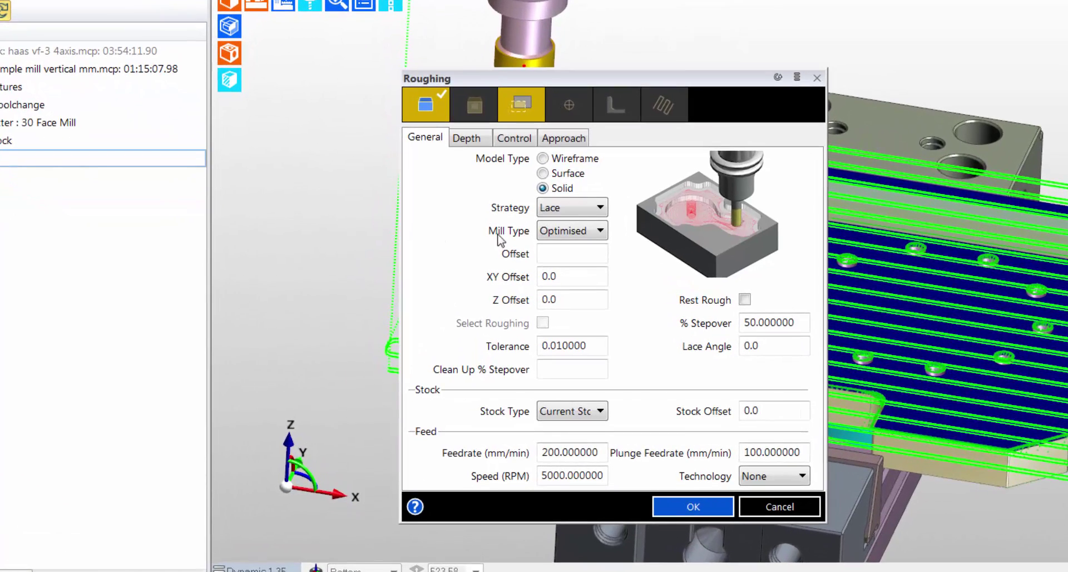
{"action": "left_click", "coordinate": [590, 214]}
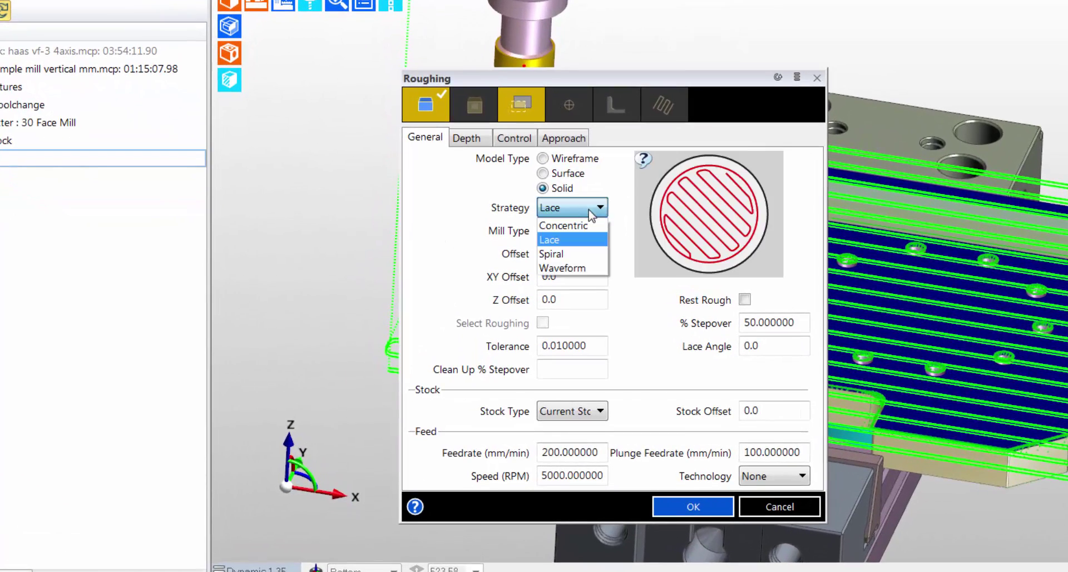
{"action": "left_click", "coordinate": [573, 268]}
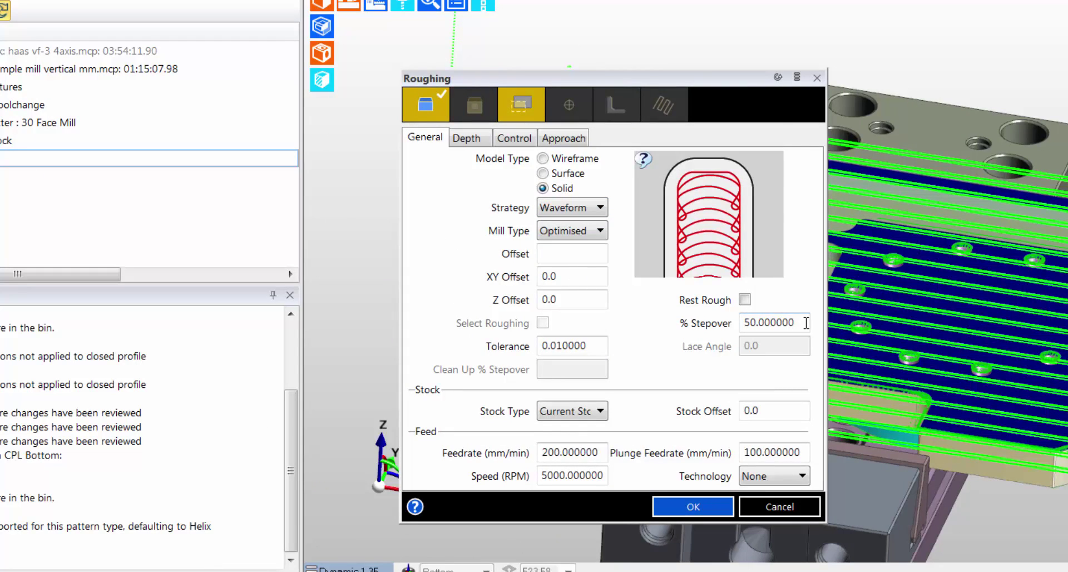
{"action": "left_click_drag", "start_coordinate": [806, 323], "coordinate": [718, 323]}
{"action": "type", "text": "20"}
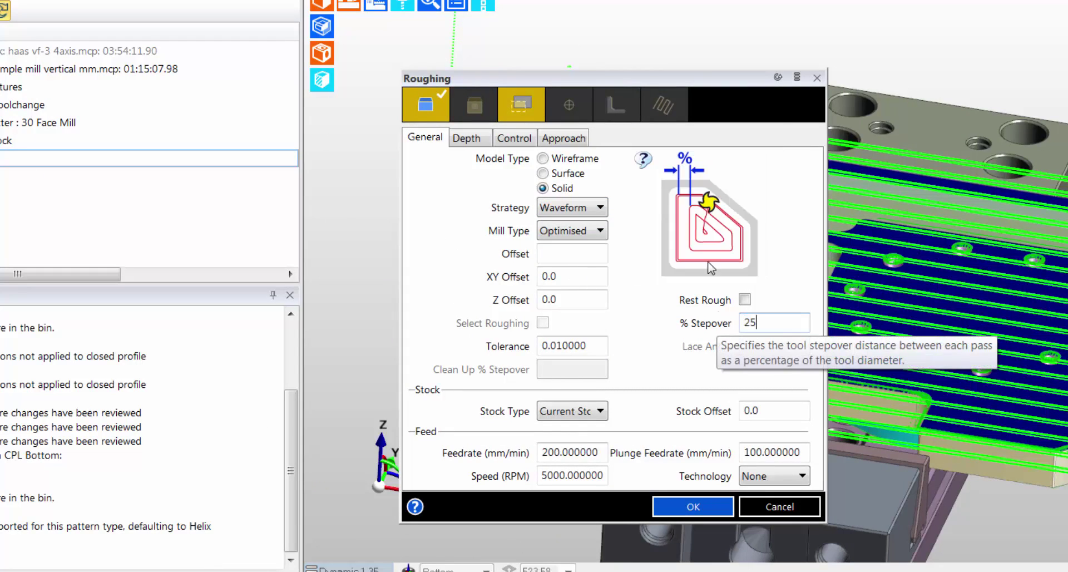
Check the Roughing cycle's depth settings, set its feedrate to 5000 mm/min and regenerate the toolpath
{"action": "left_click", "coordinate": [465, 139]}
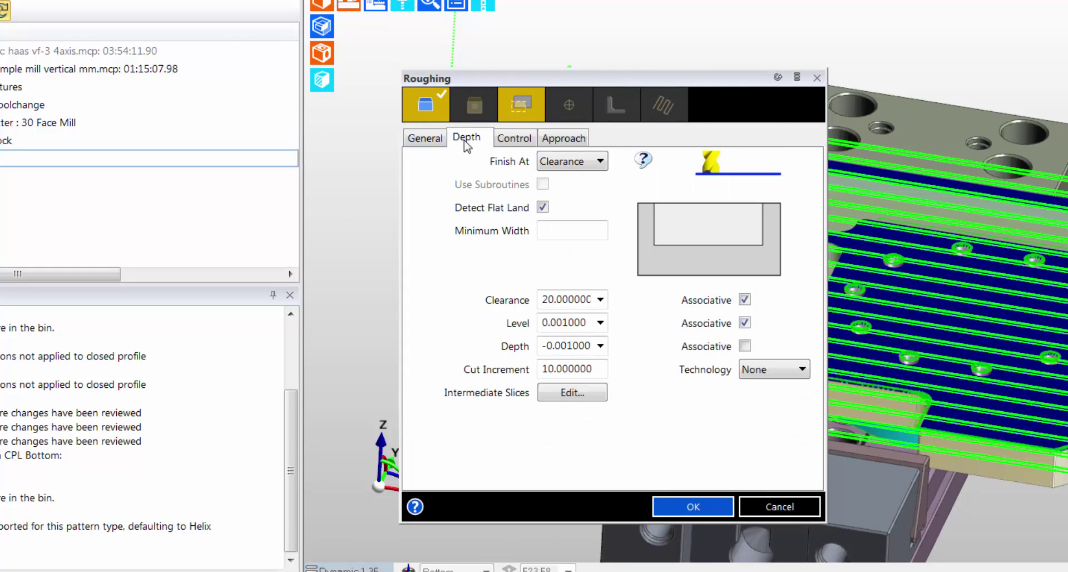
{"action": "double_click", "coordinate": [602, 368]}
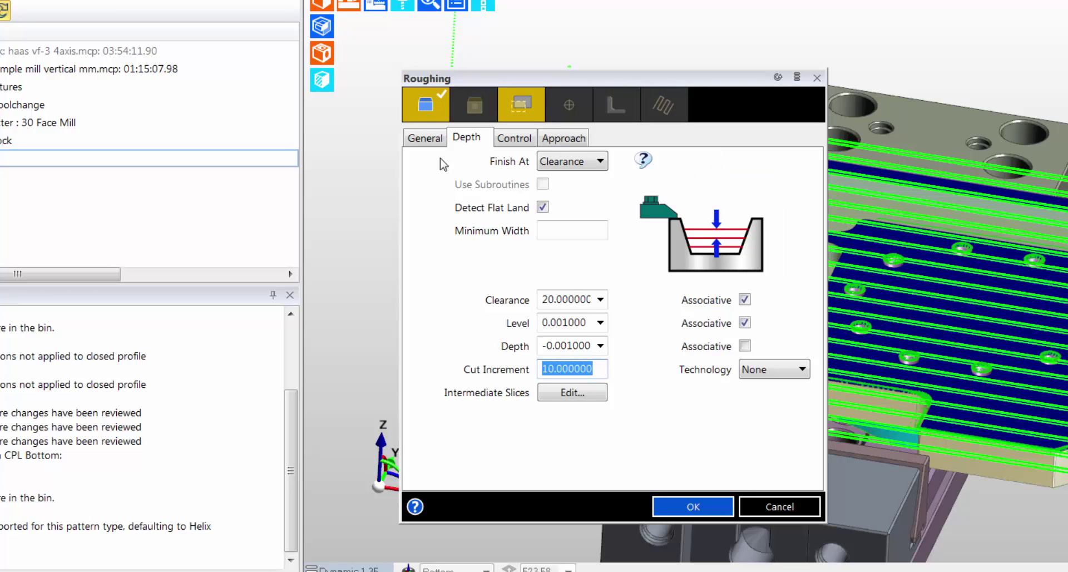
{"action": "left_click", "coordinate": [421, 140]}
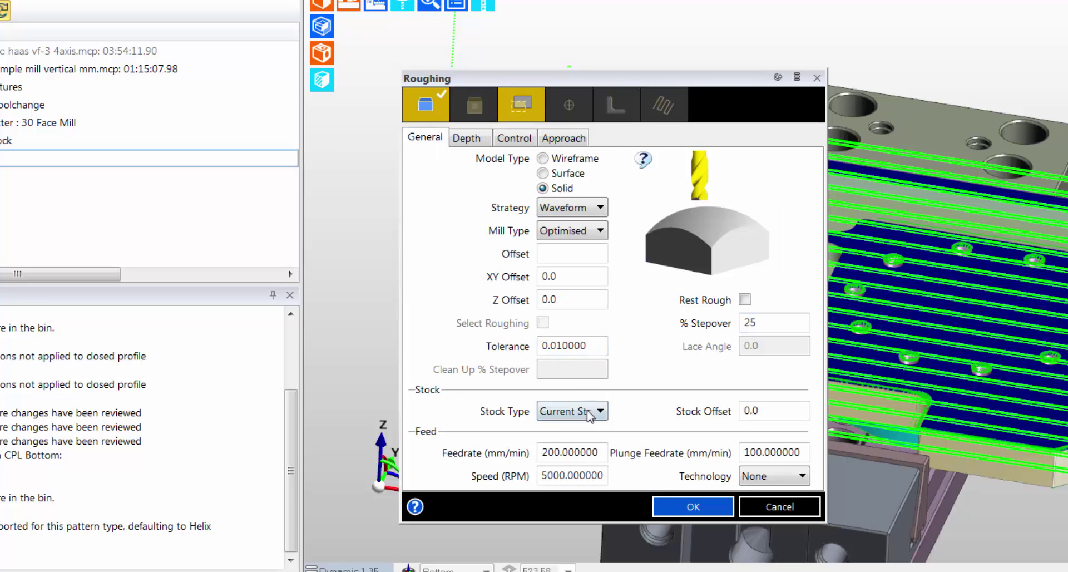
{"action": "left_click", "coordinate": [598, 451]}
{"action": "left_click", "coordinate": [789, 453]}
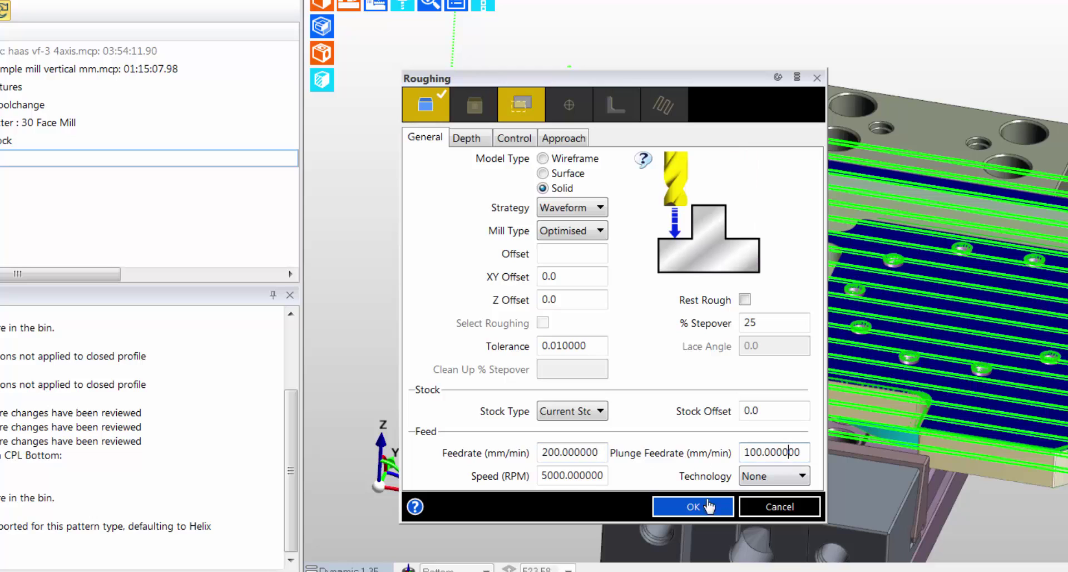
{"action": "double_click", "coordinate": [605, 452]}
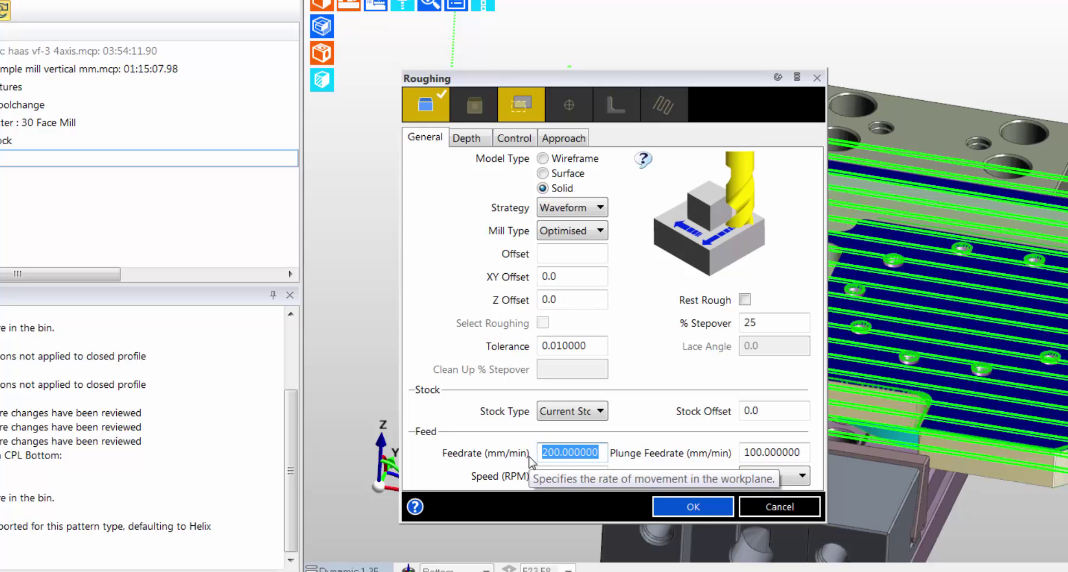
{"action": "type", "text": "5"}
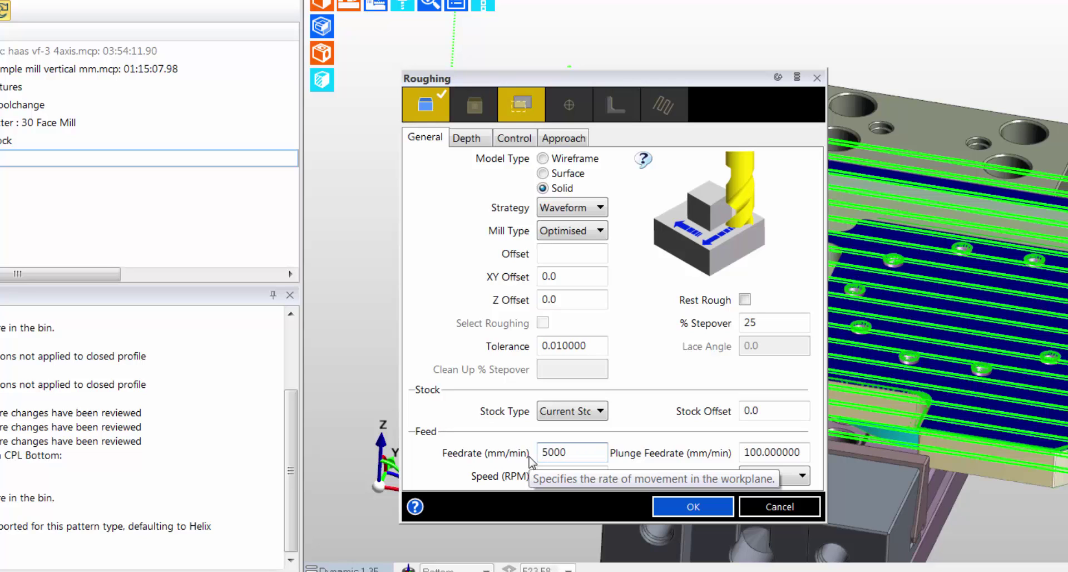
{"action": "type", "text": "000"}
{"action": "left_click", "coordinate": [693, 506]}
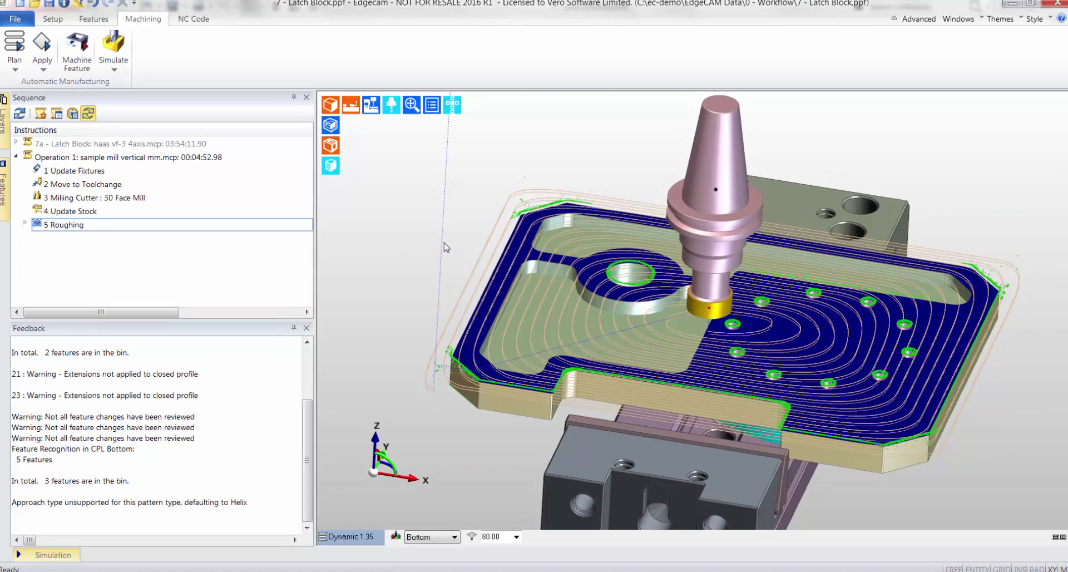
Load only the Operation 1 sequence into the machine simulator
{"action": "left_click", "coordinate": [116, 48]}
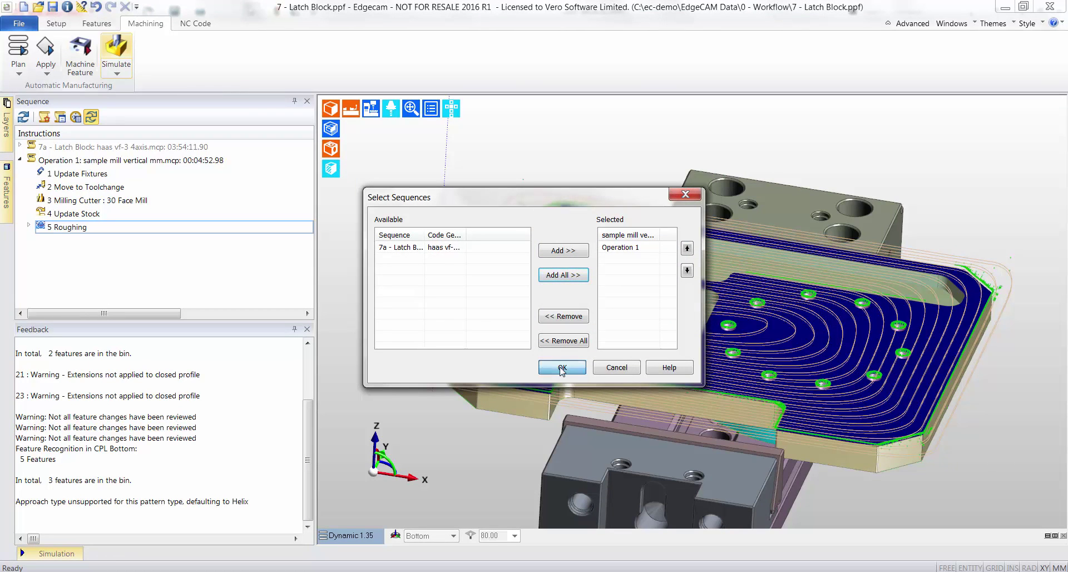
{"action": "left_click", "coordinate": [562, 367]}
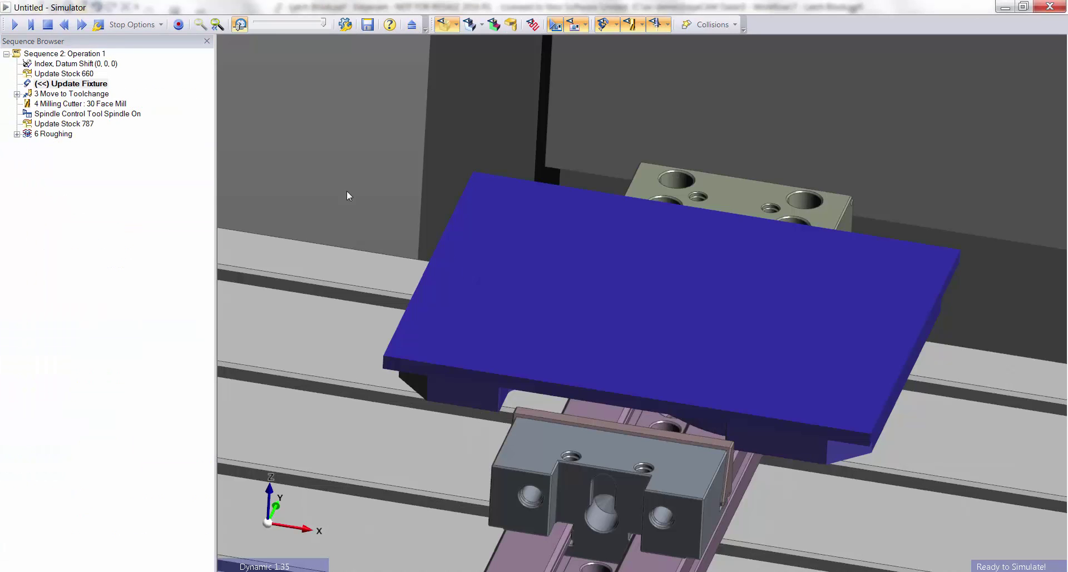